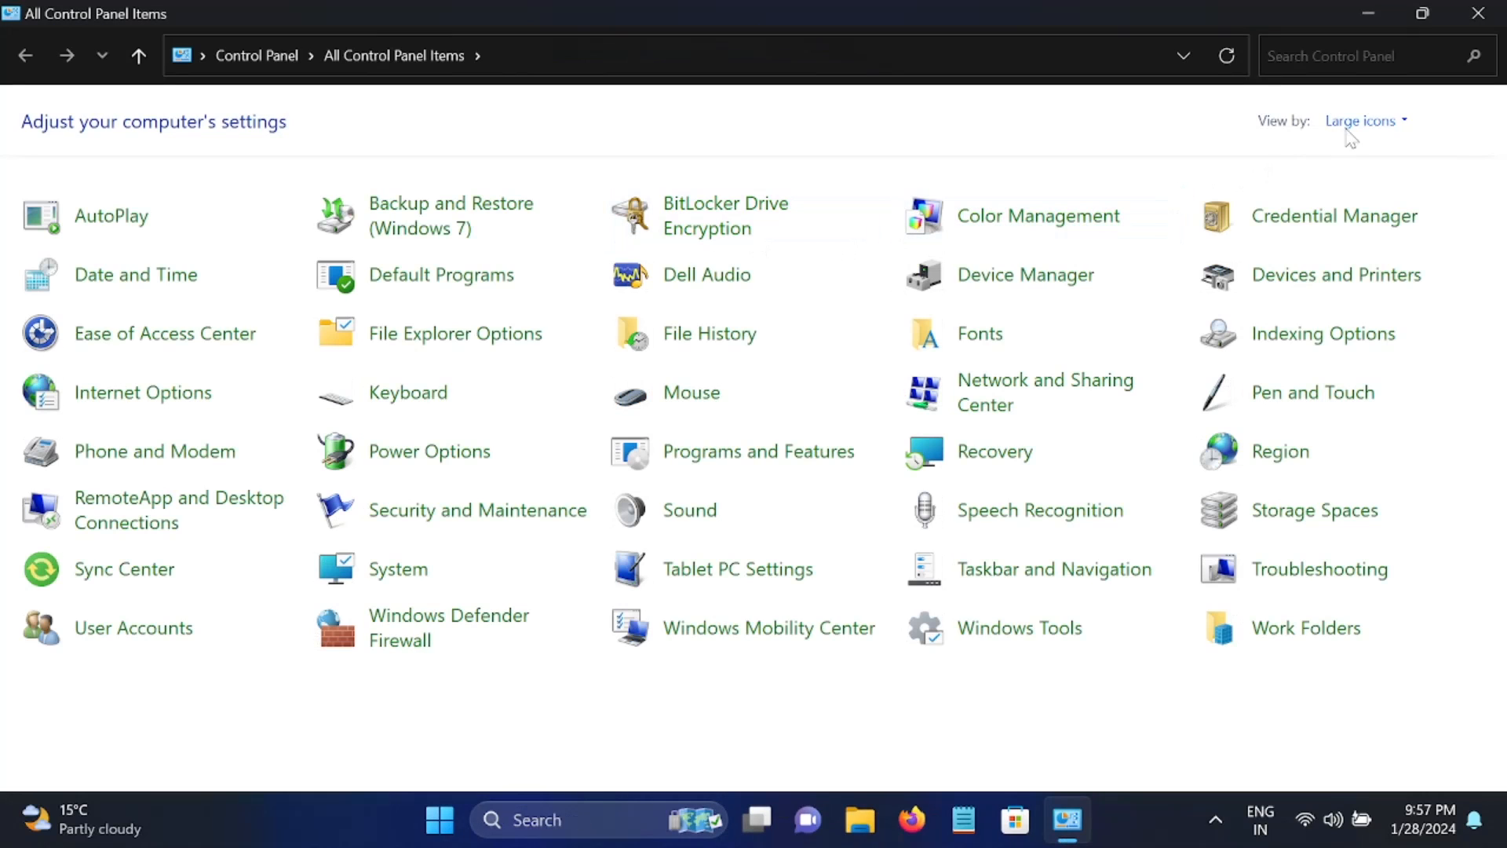
Switch the Control Panel view to Category and back to Large icons.
click(1354, 124)
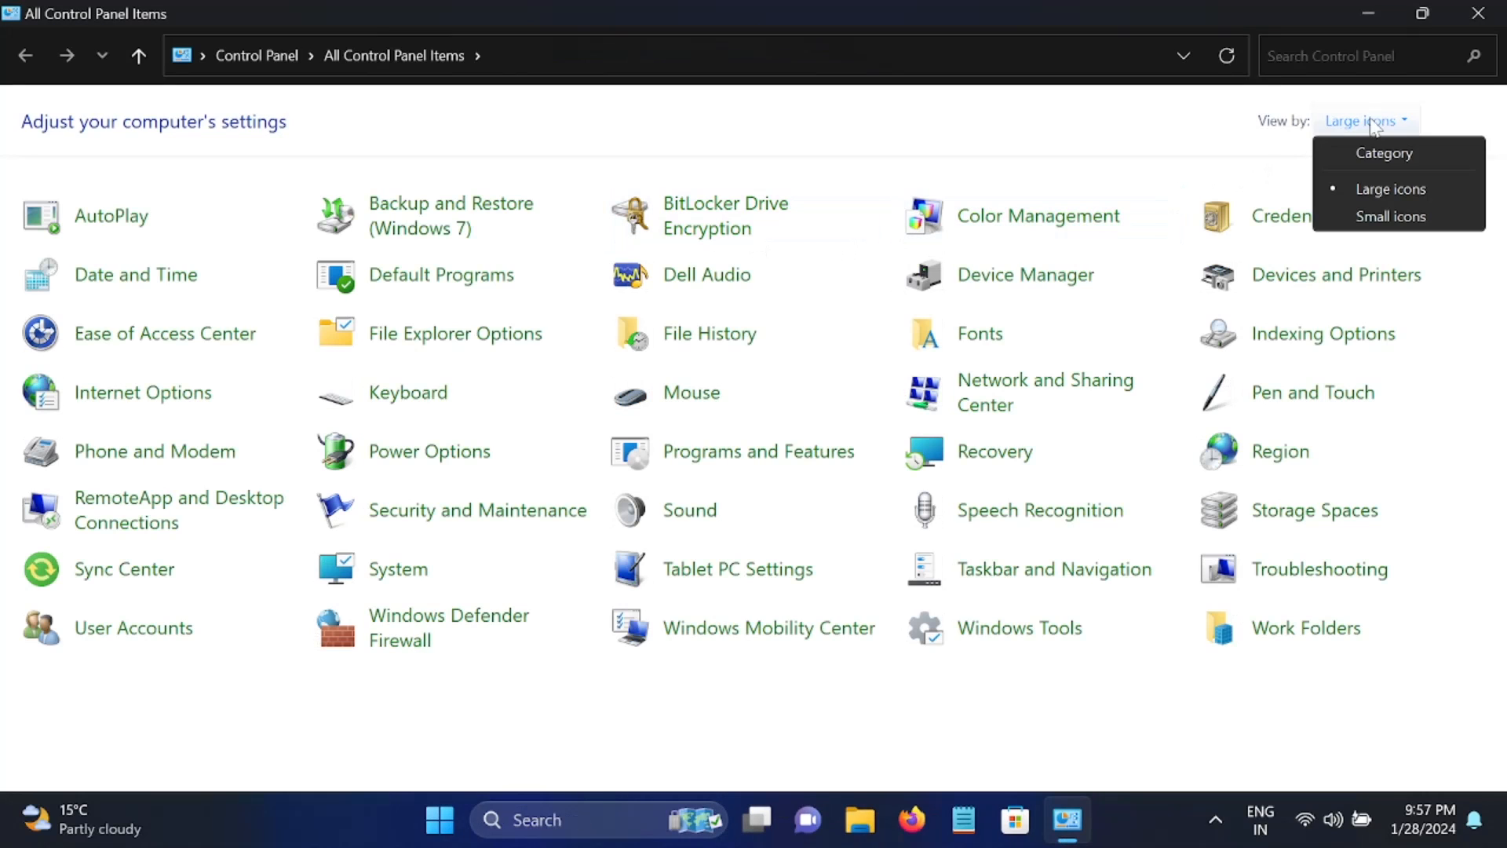
click(1352, 151)
click(1124, 124)
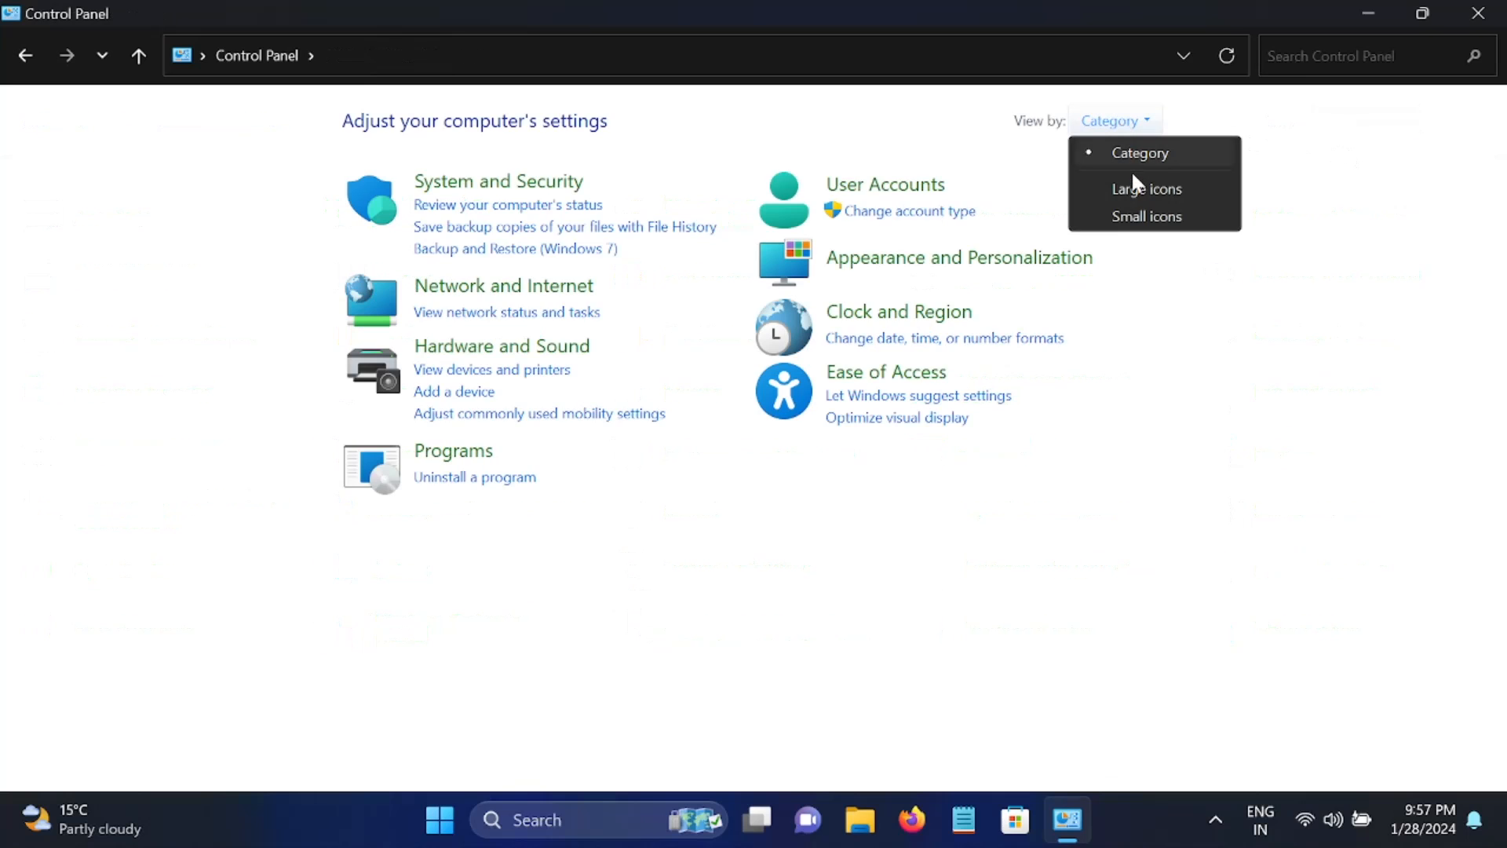
click(1131, 192)
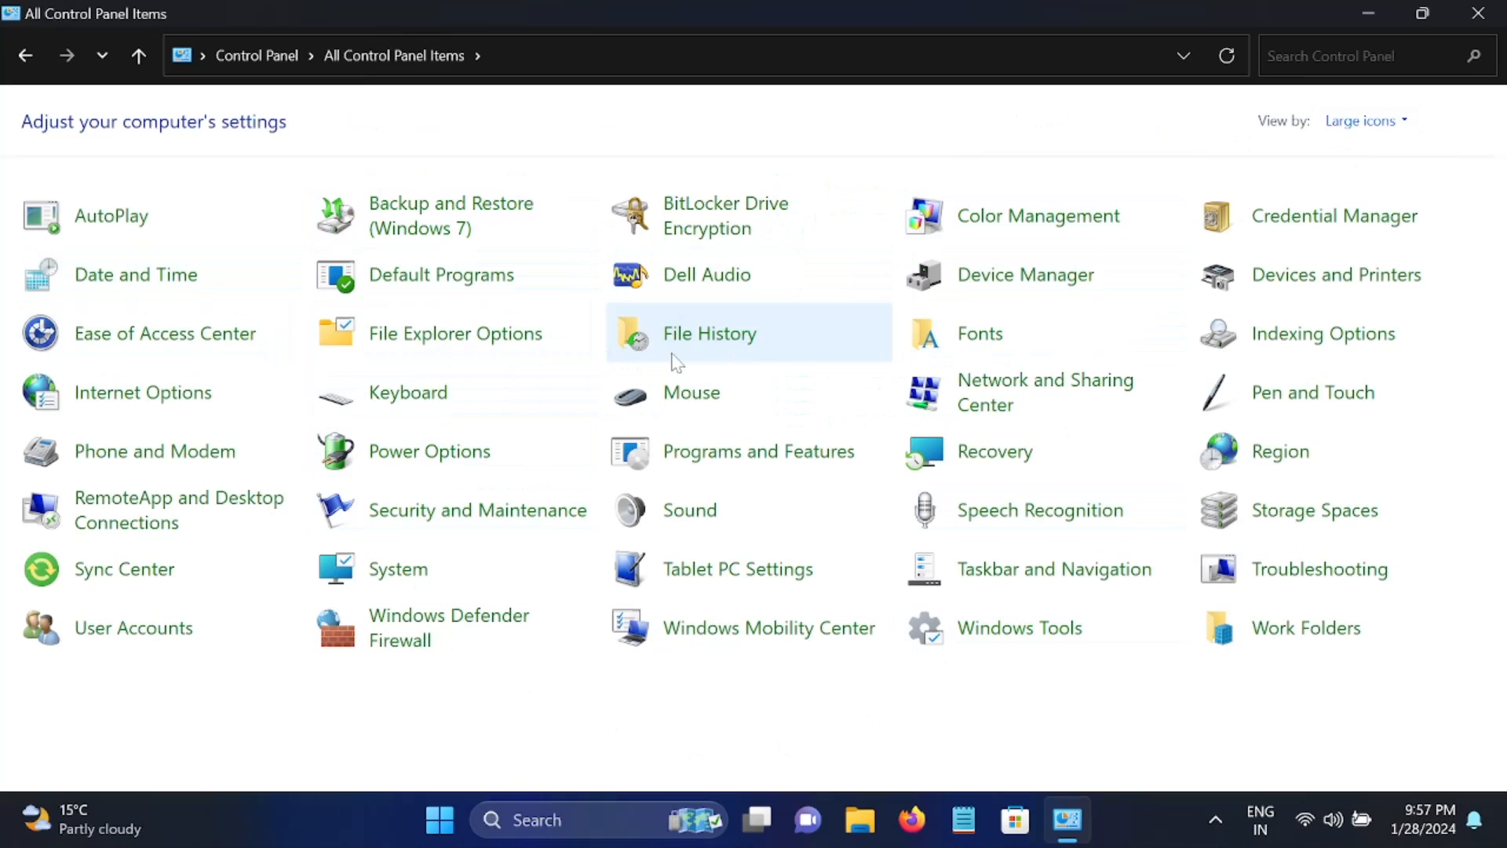
Search Windows for "dev" and open Device Manager.
click(514, 835)
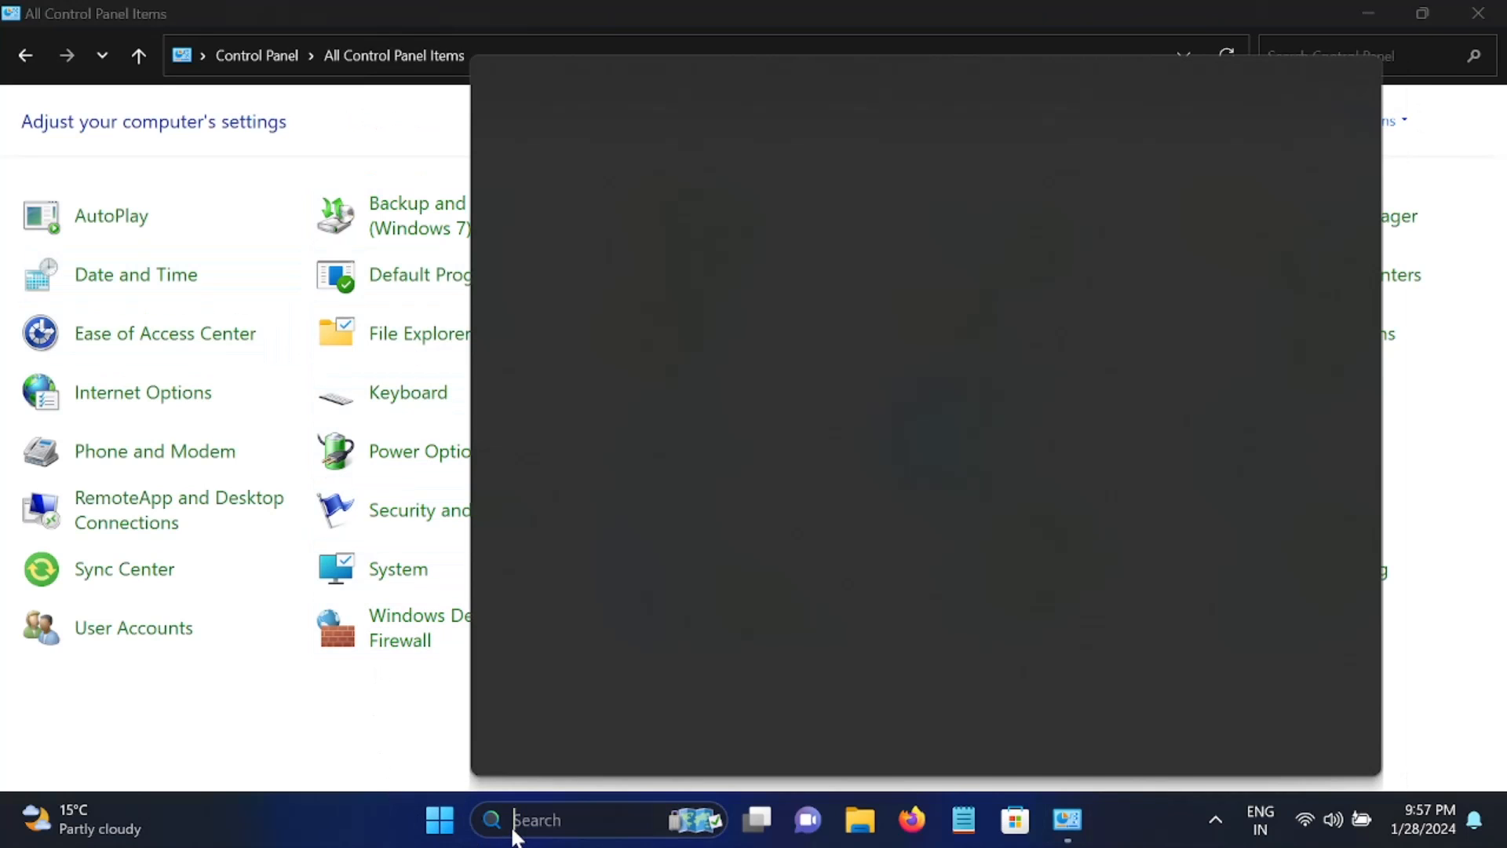
text(dev)
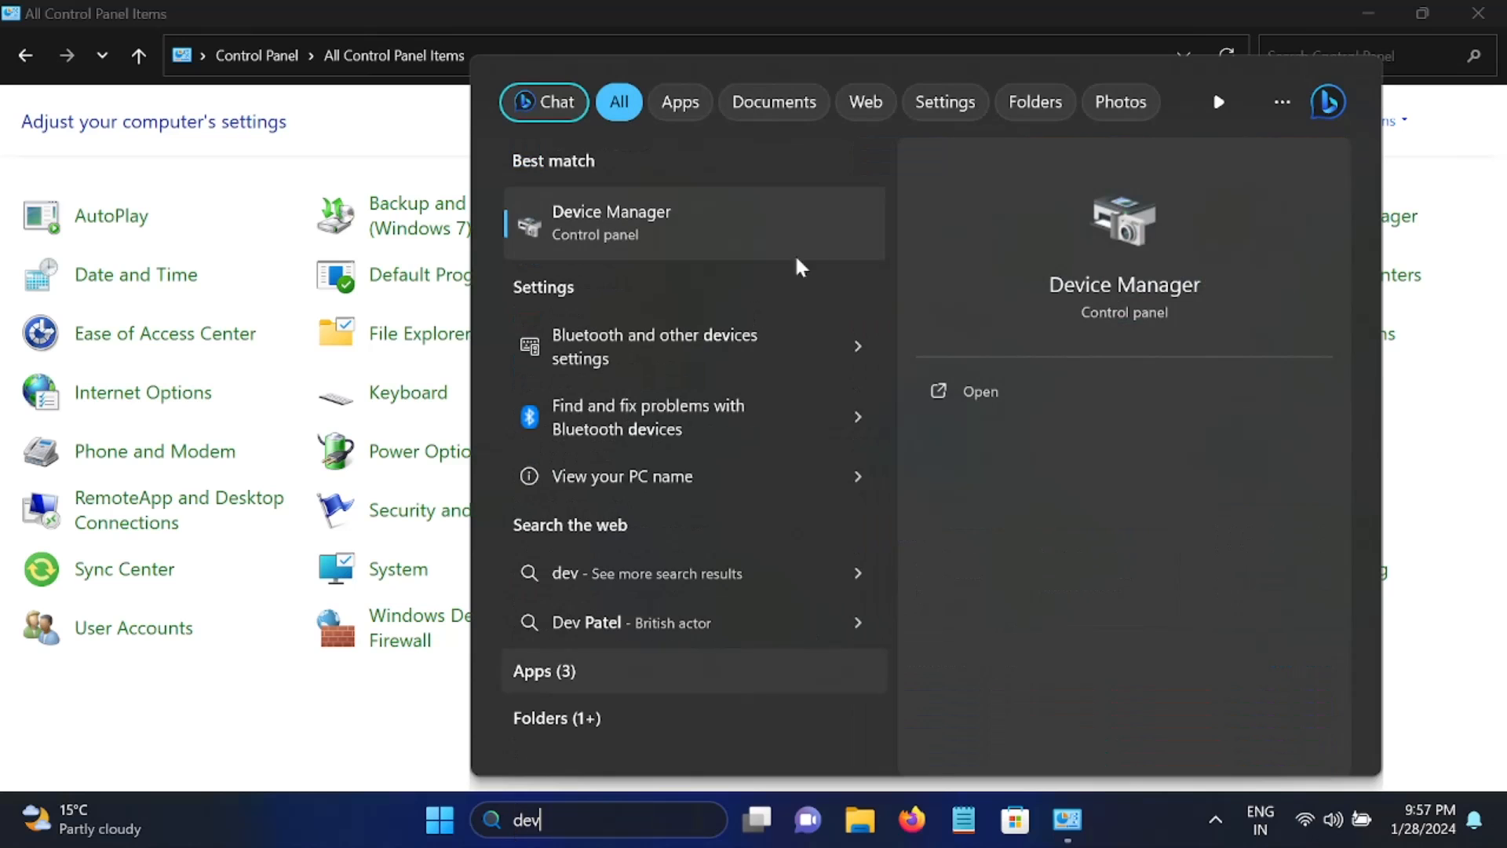
click(676, 235)
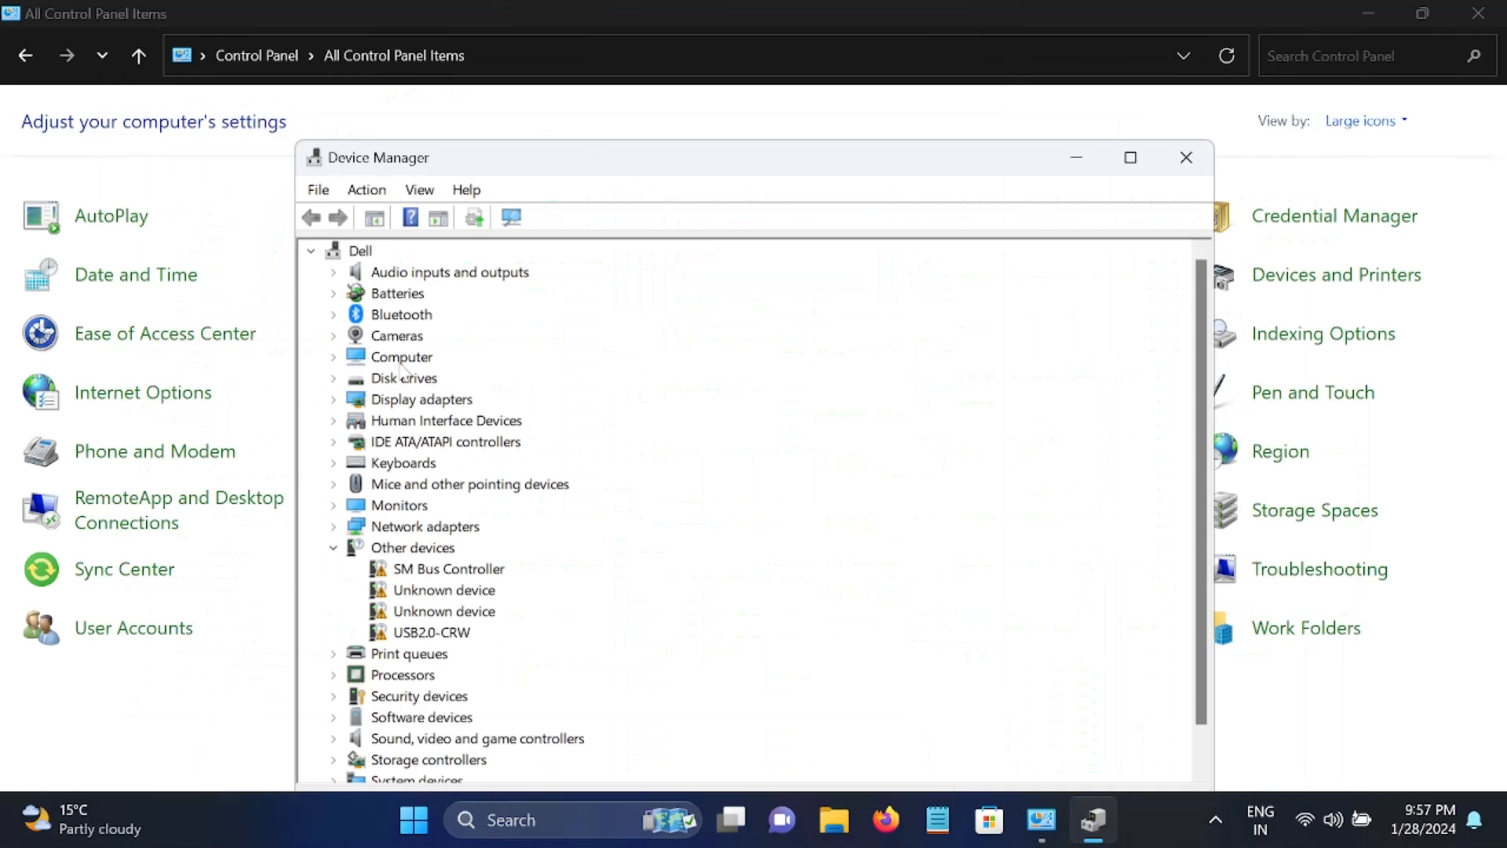
Expand the audio inputs and outputs and the sound, video and game controllers categories, and select the Realtek Audio device.
click(333, 272)
scroll(432, 361, down, 1)
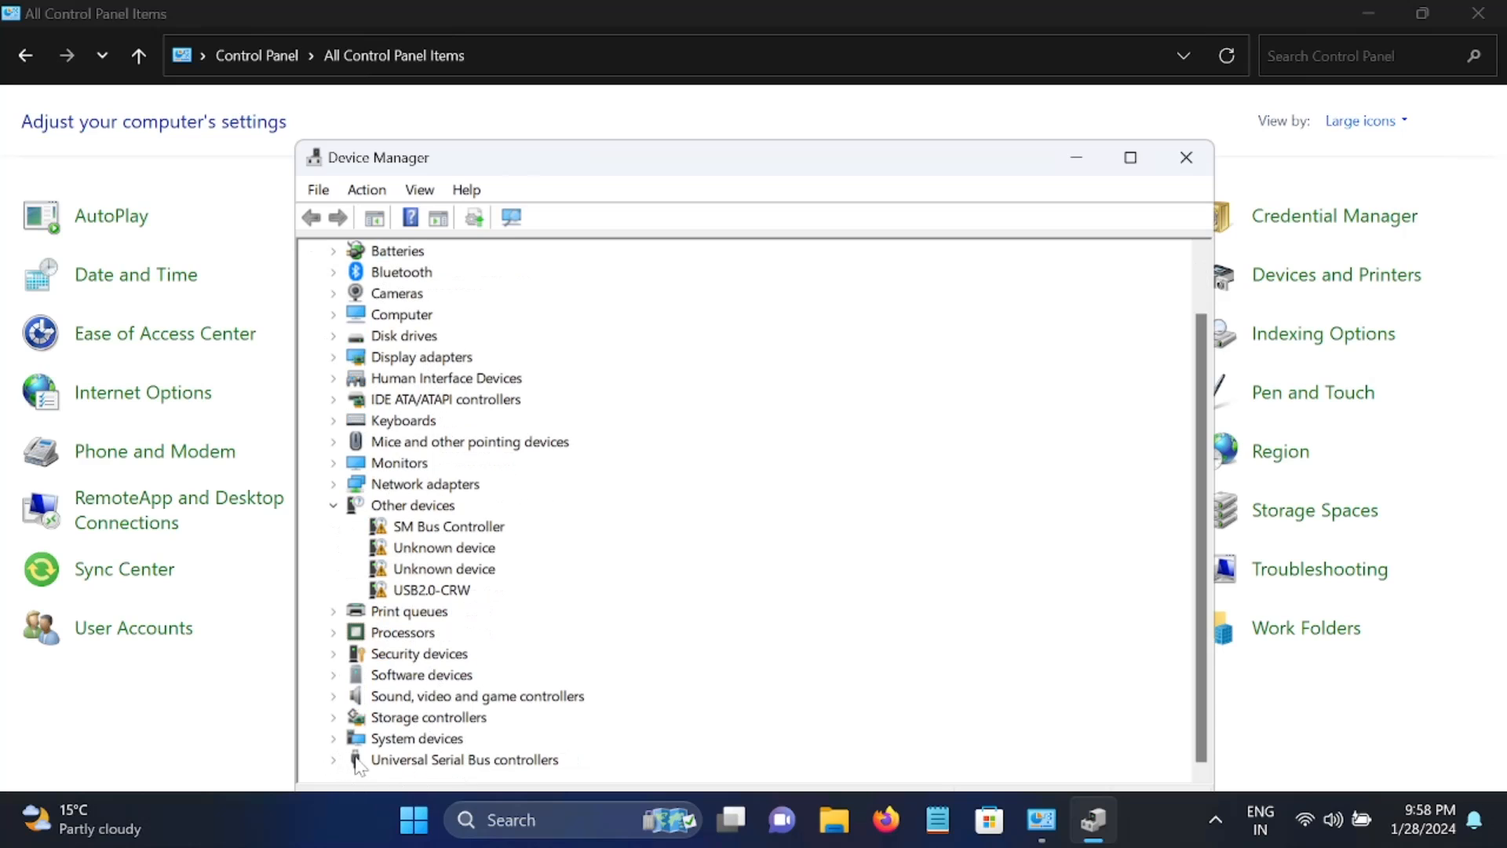
click(333, 695)
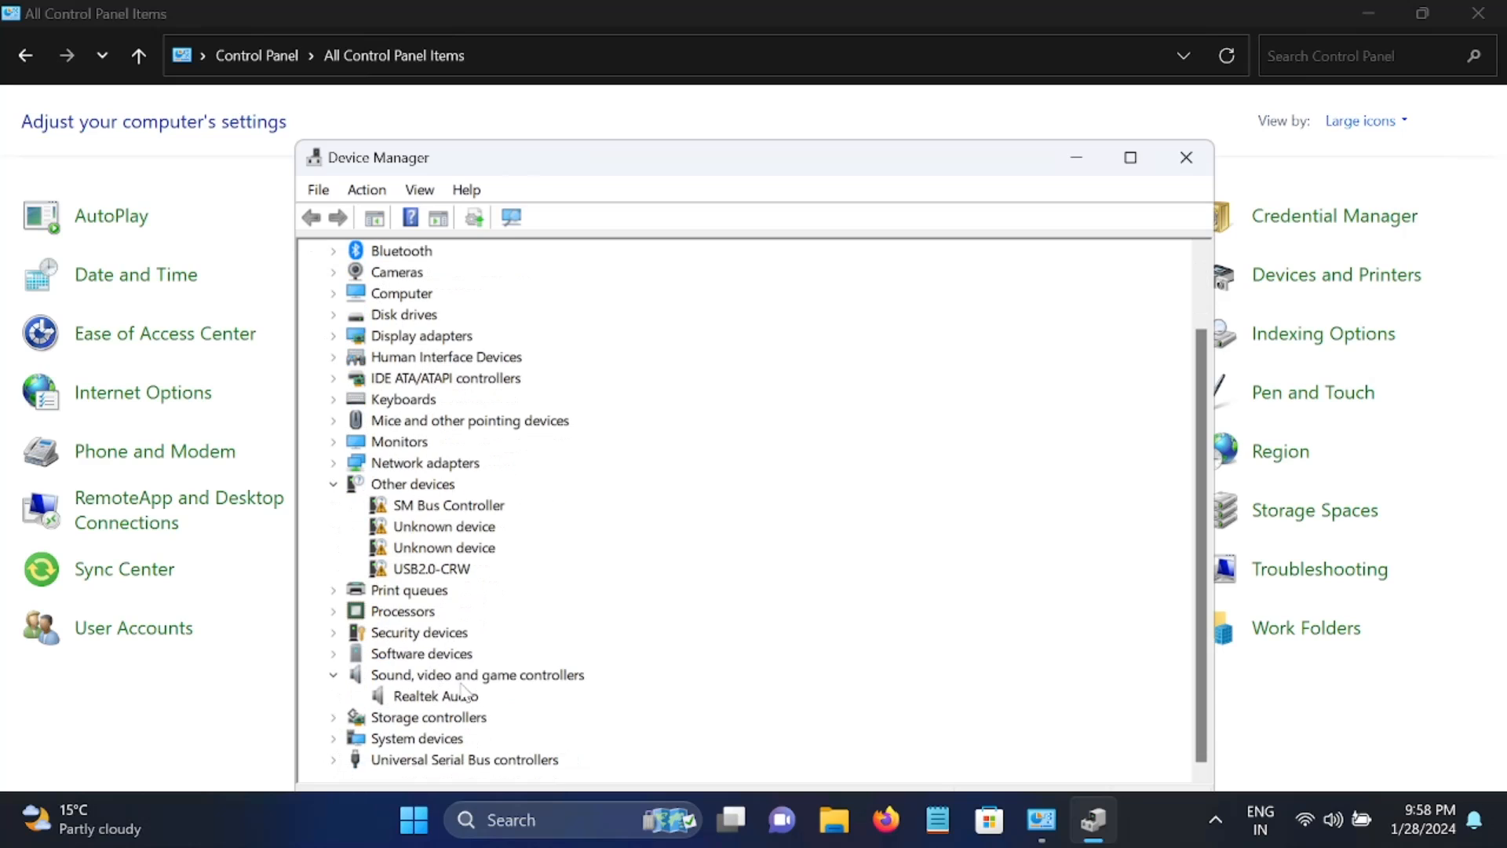
scroll(465, 690, down, 1)
click(430, 698)
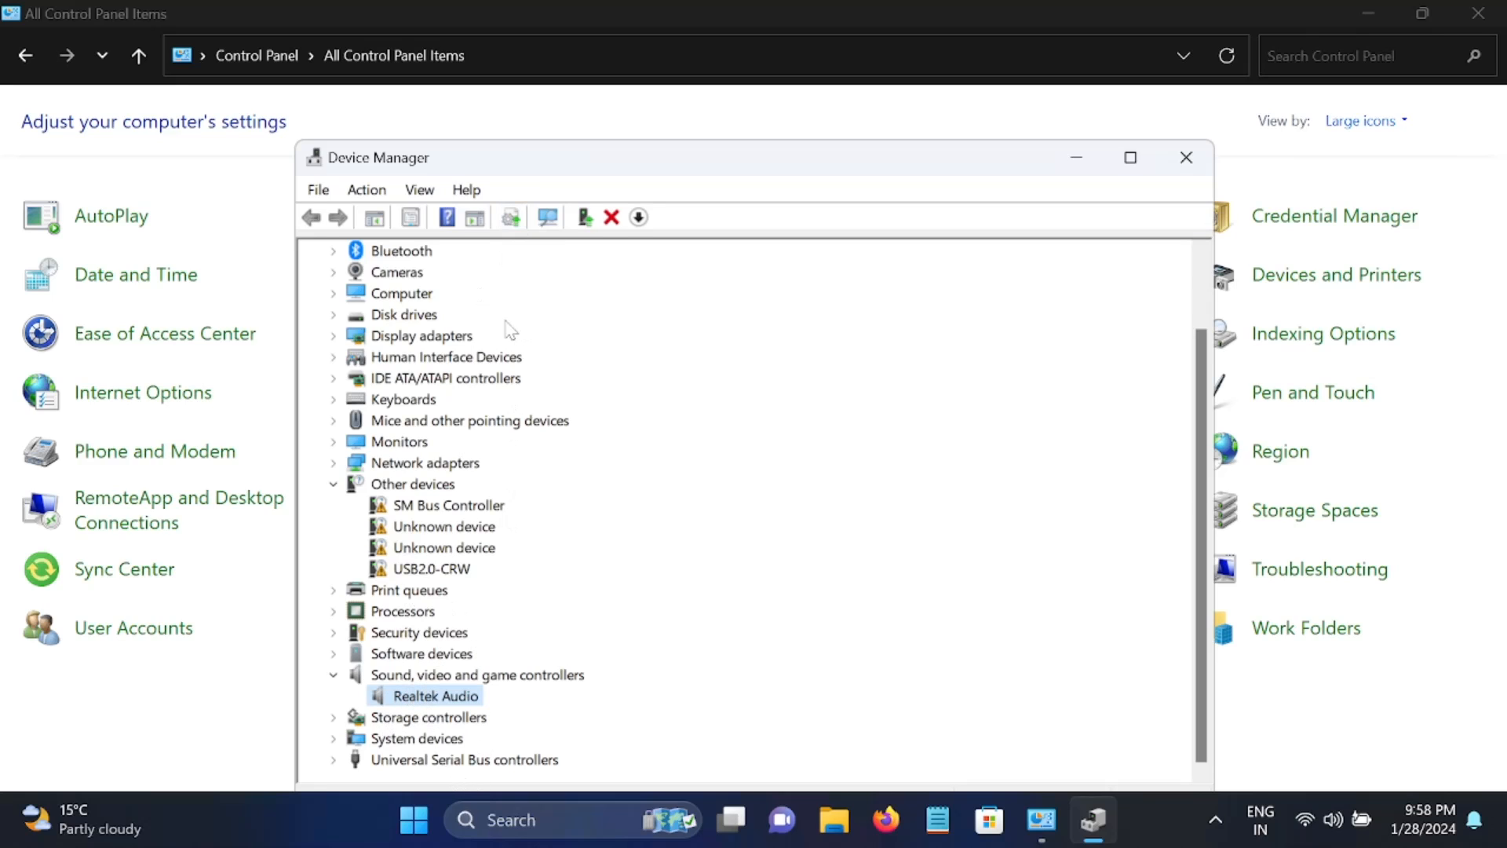
Minimize Device Manager, bring it back to the front and maximize its window.
click(1076, 160)
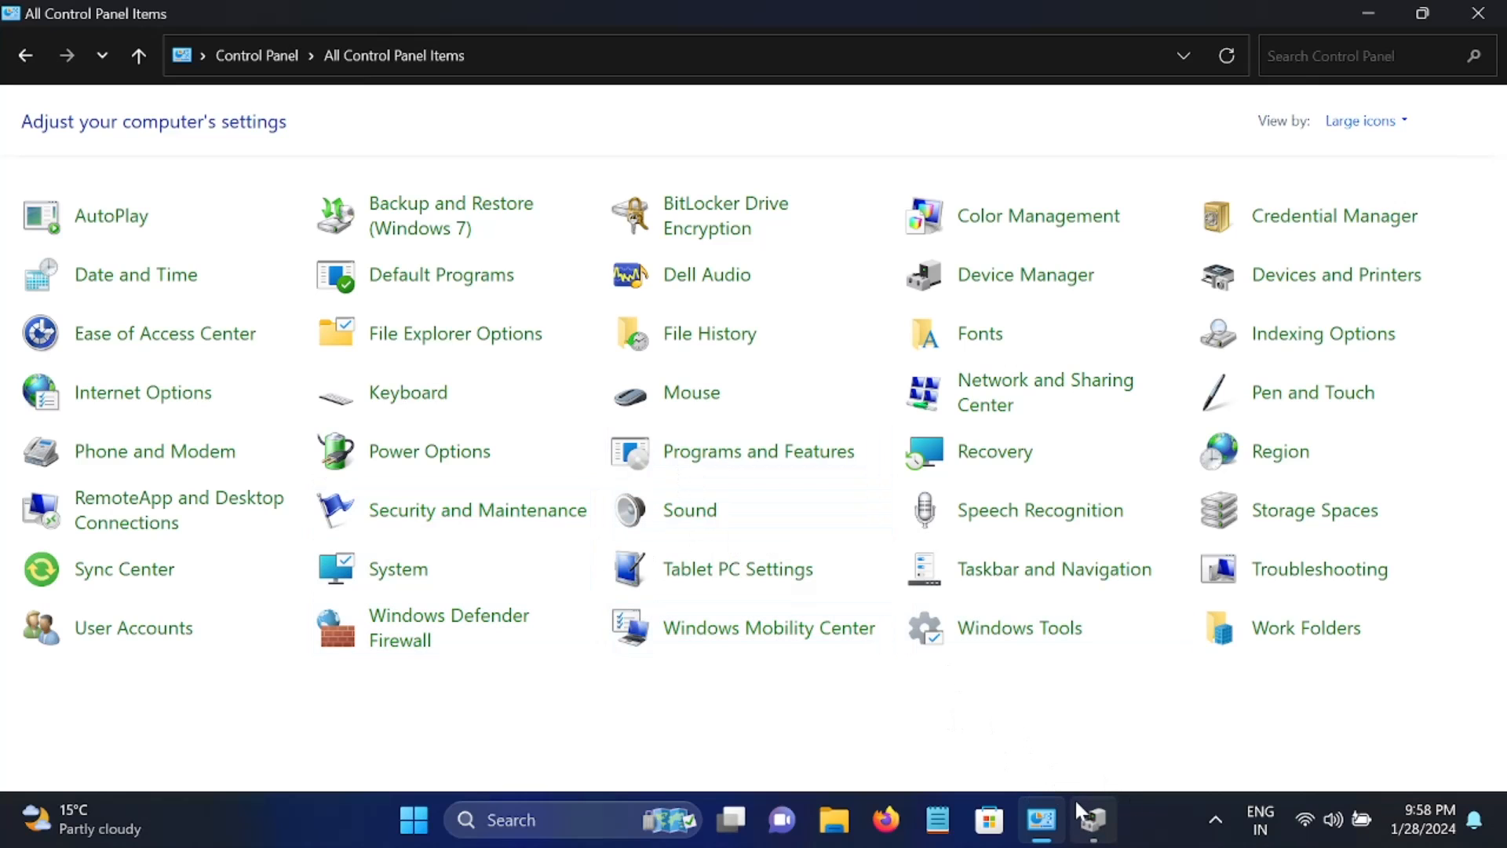
mouse_move(1089, 834)
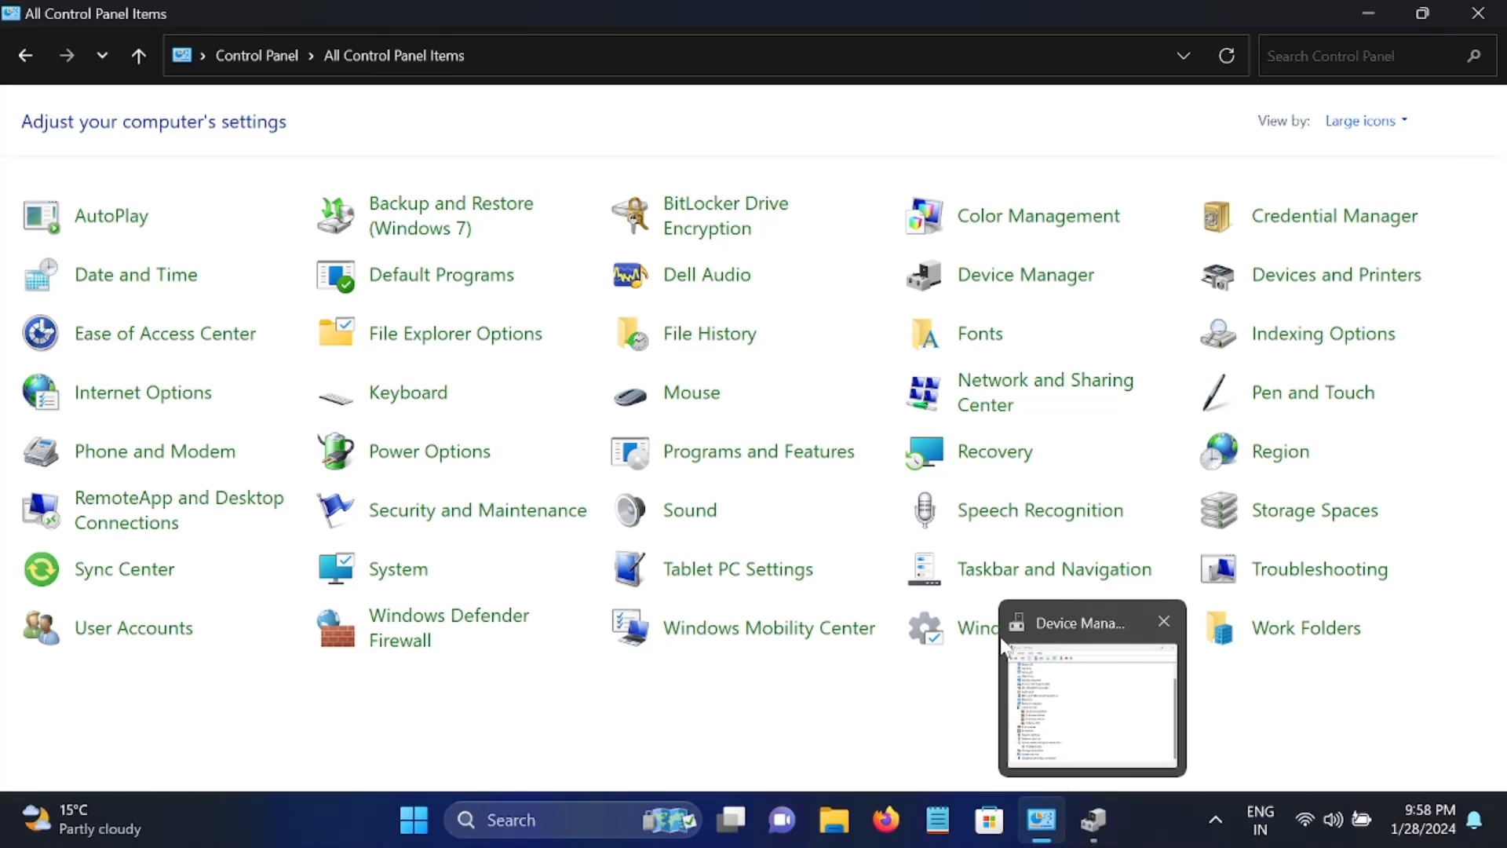
click(1094, 834)
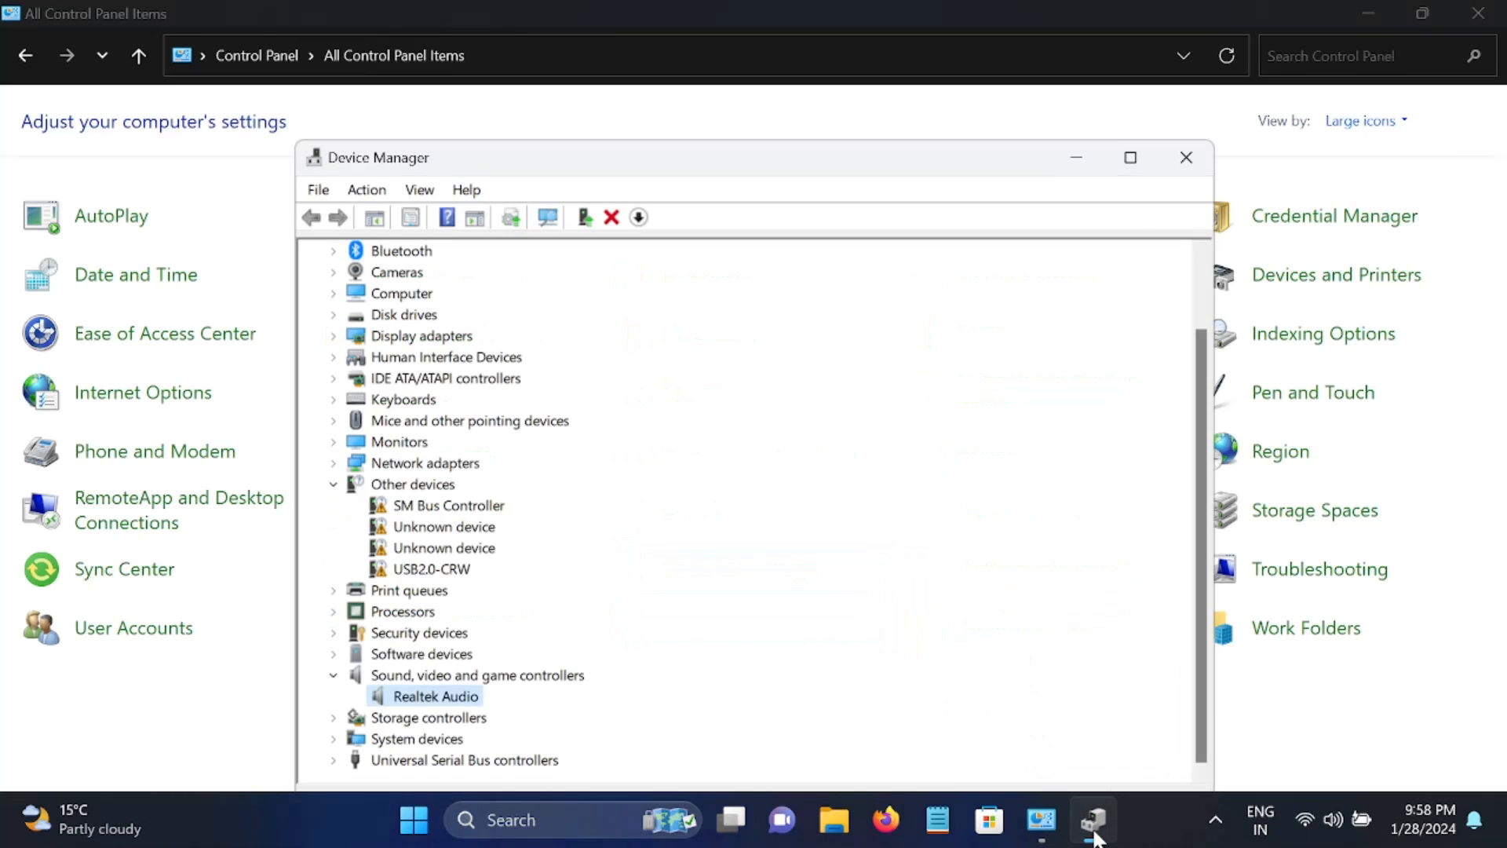
click(1132, 159)
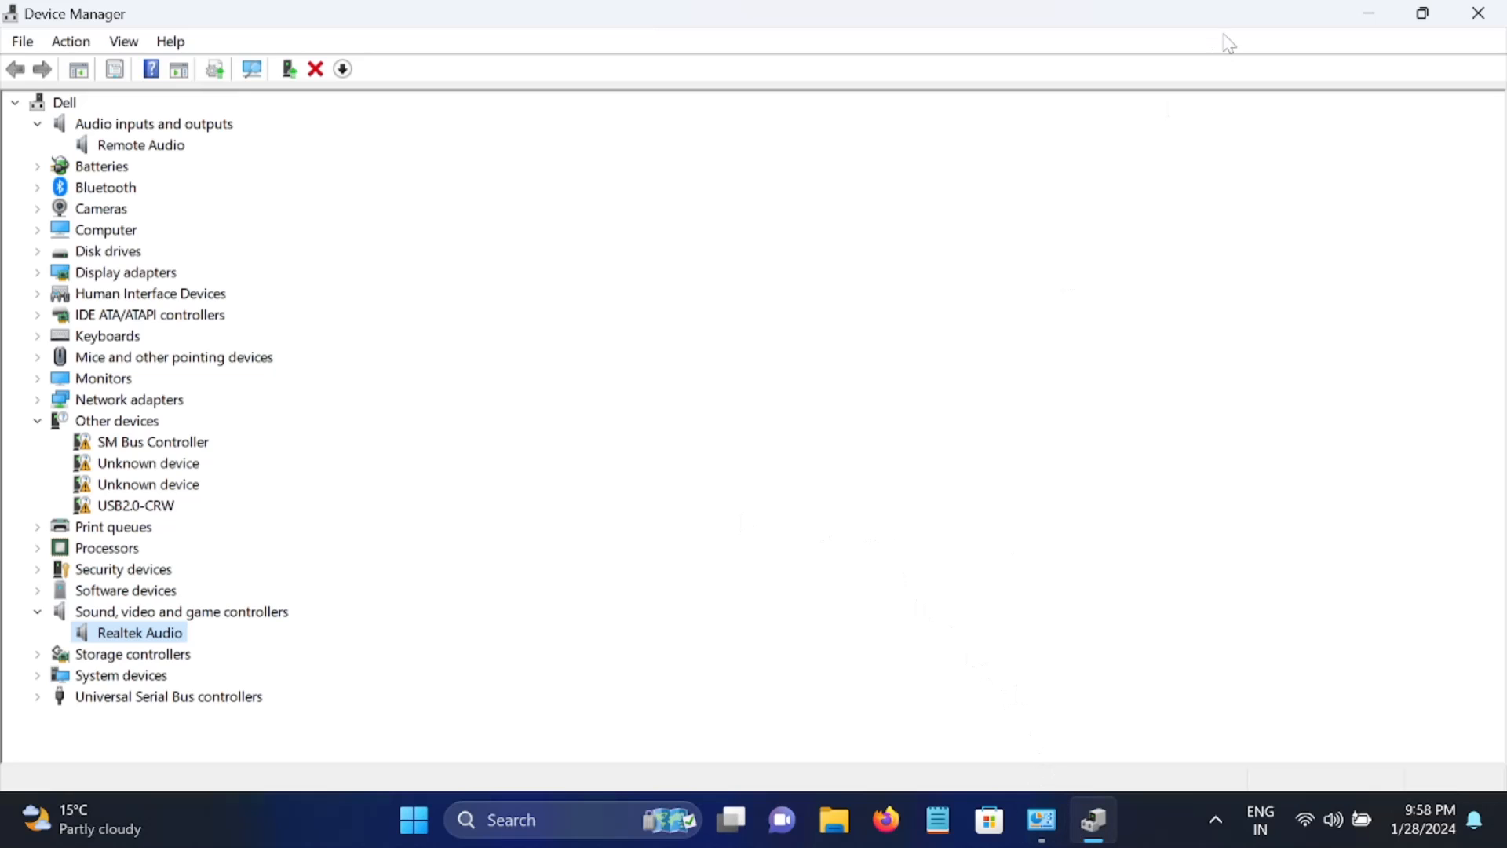
click(1369, 14)
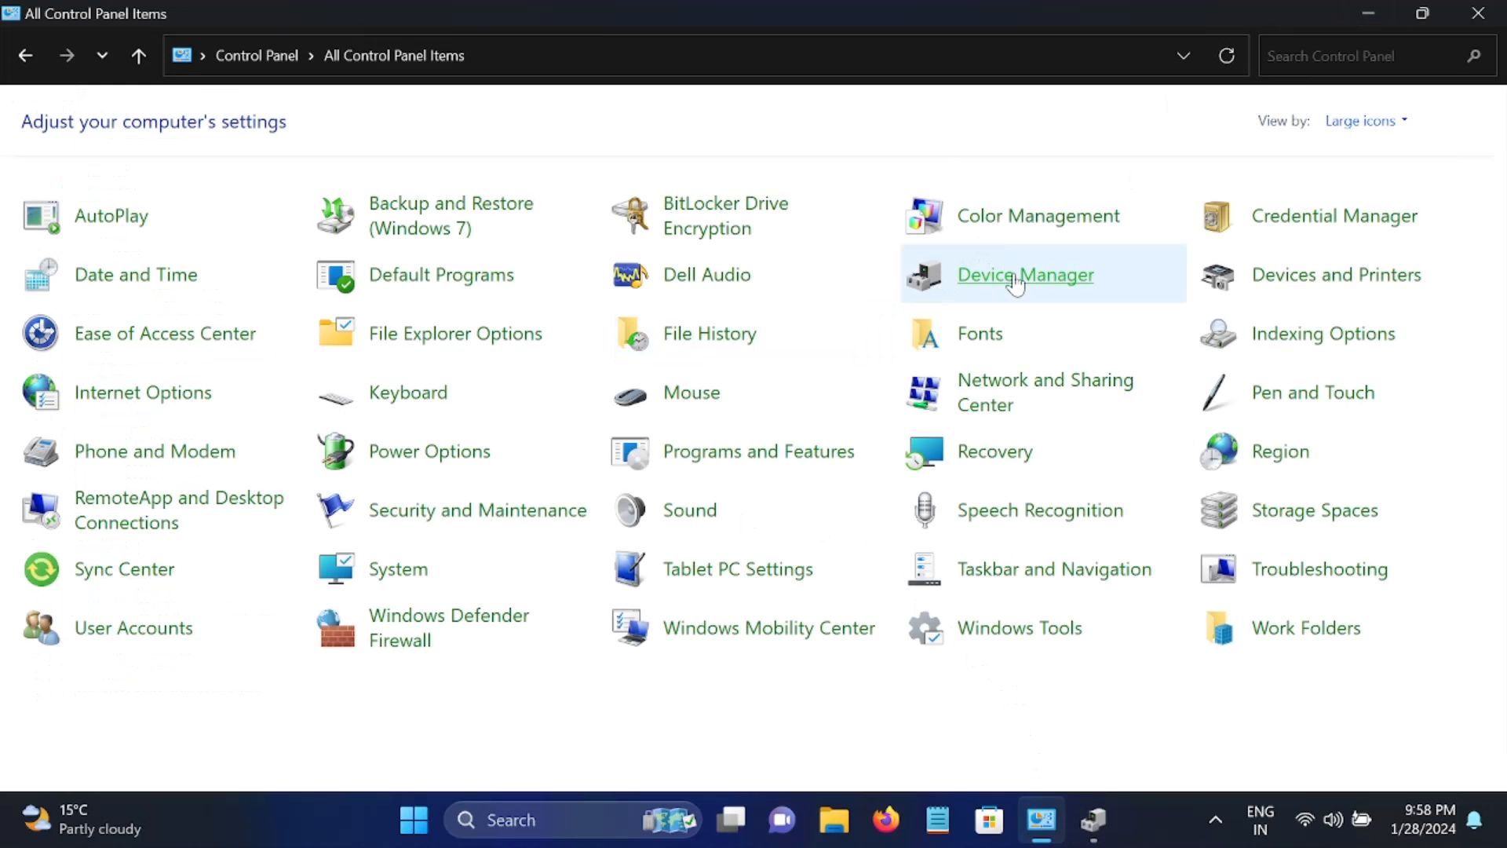
click(1094, 820)
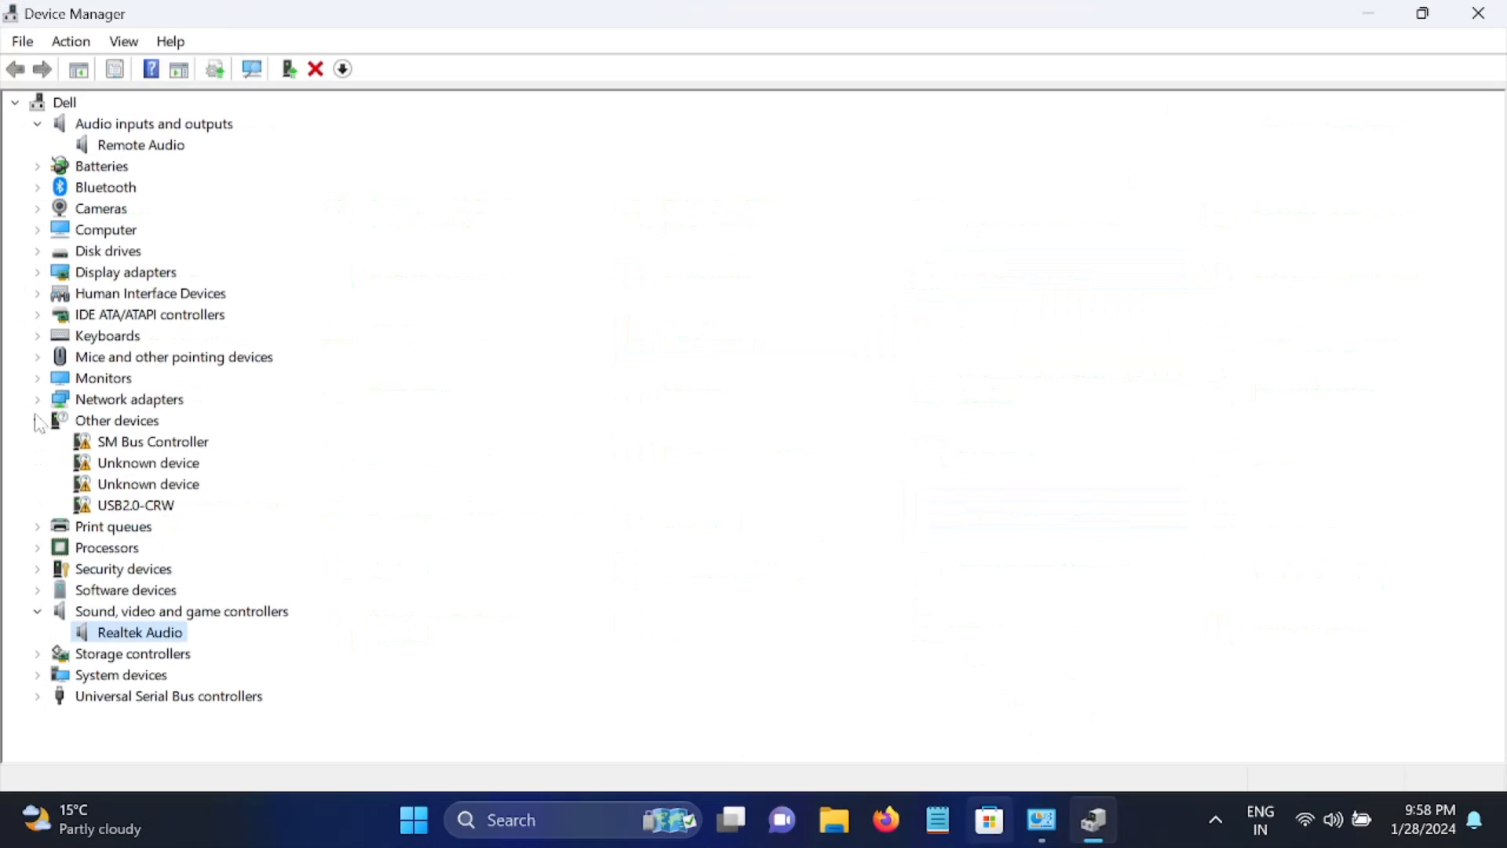
Run an automatic driver update search for Realtek Audio and close the update wizard.
right_click(138, 640)
click(198, 650)
click(633, 395)
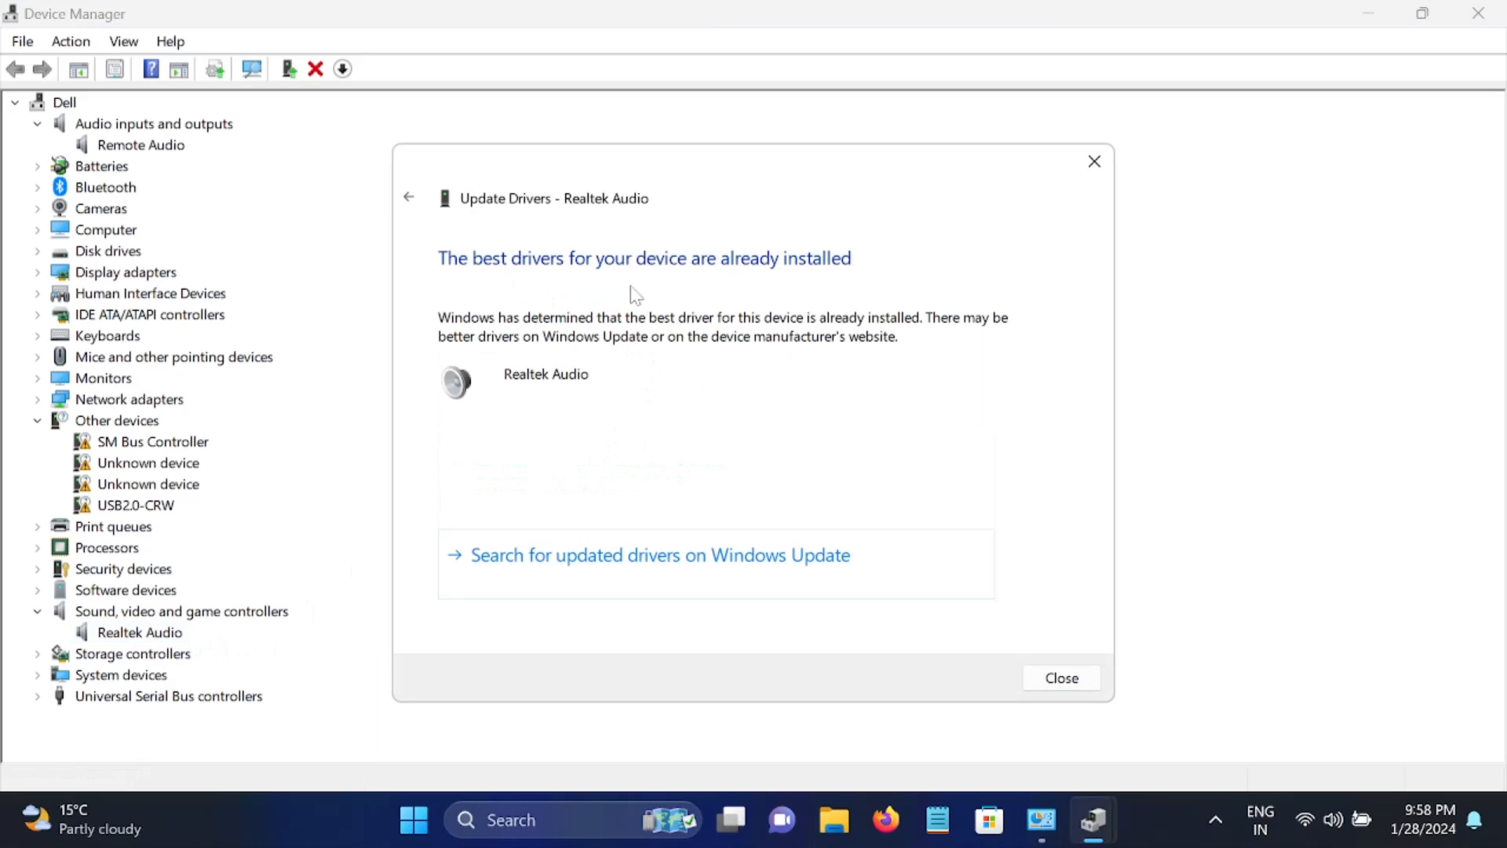
click(1083, 679)
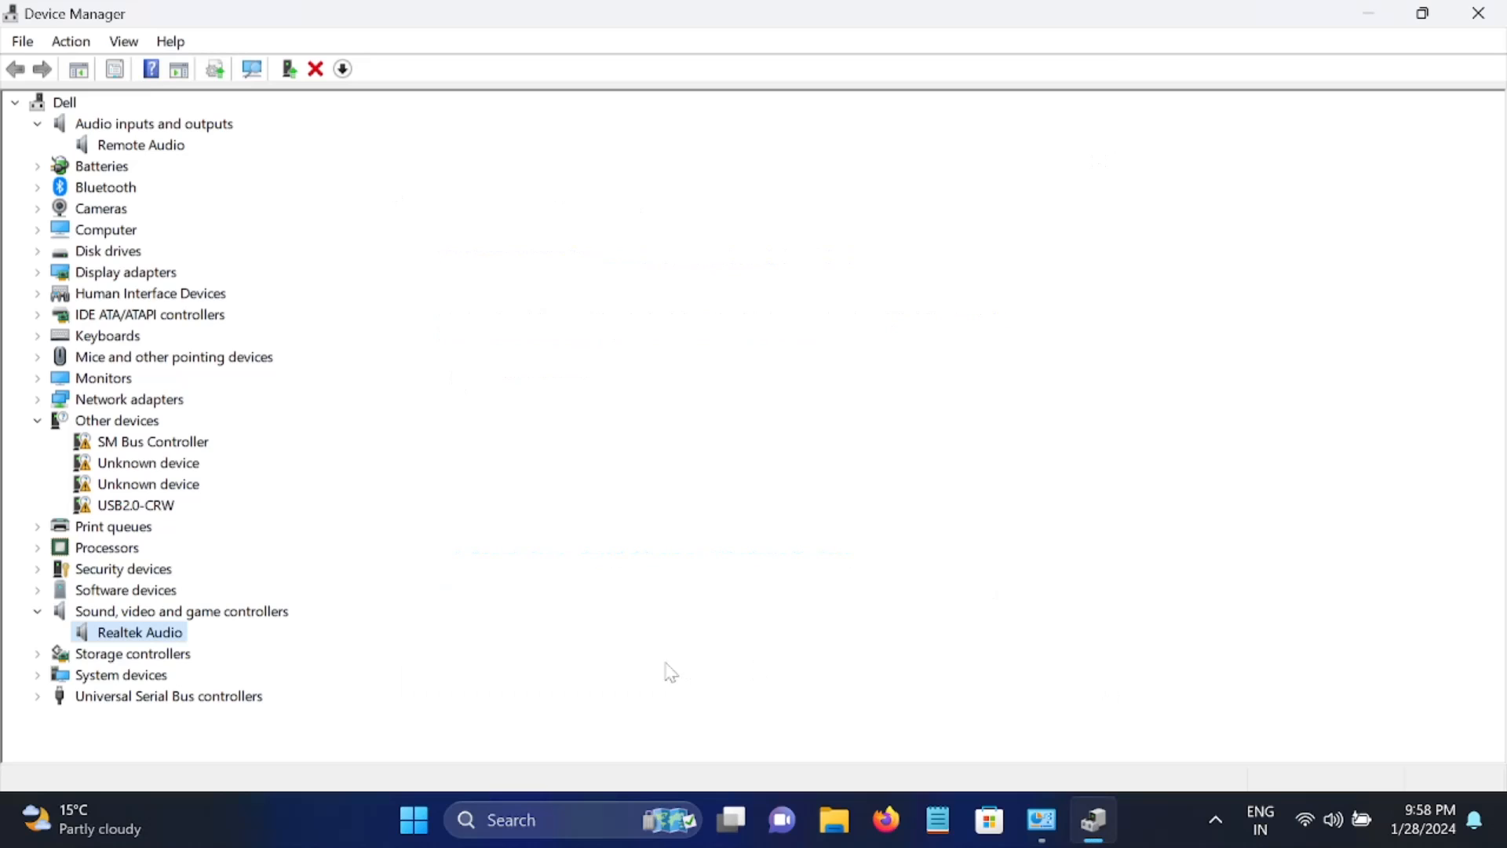
Open the Realtek Audio device properties and view its driver information.
right_click(168, 633)
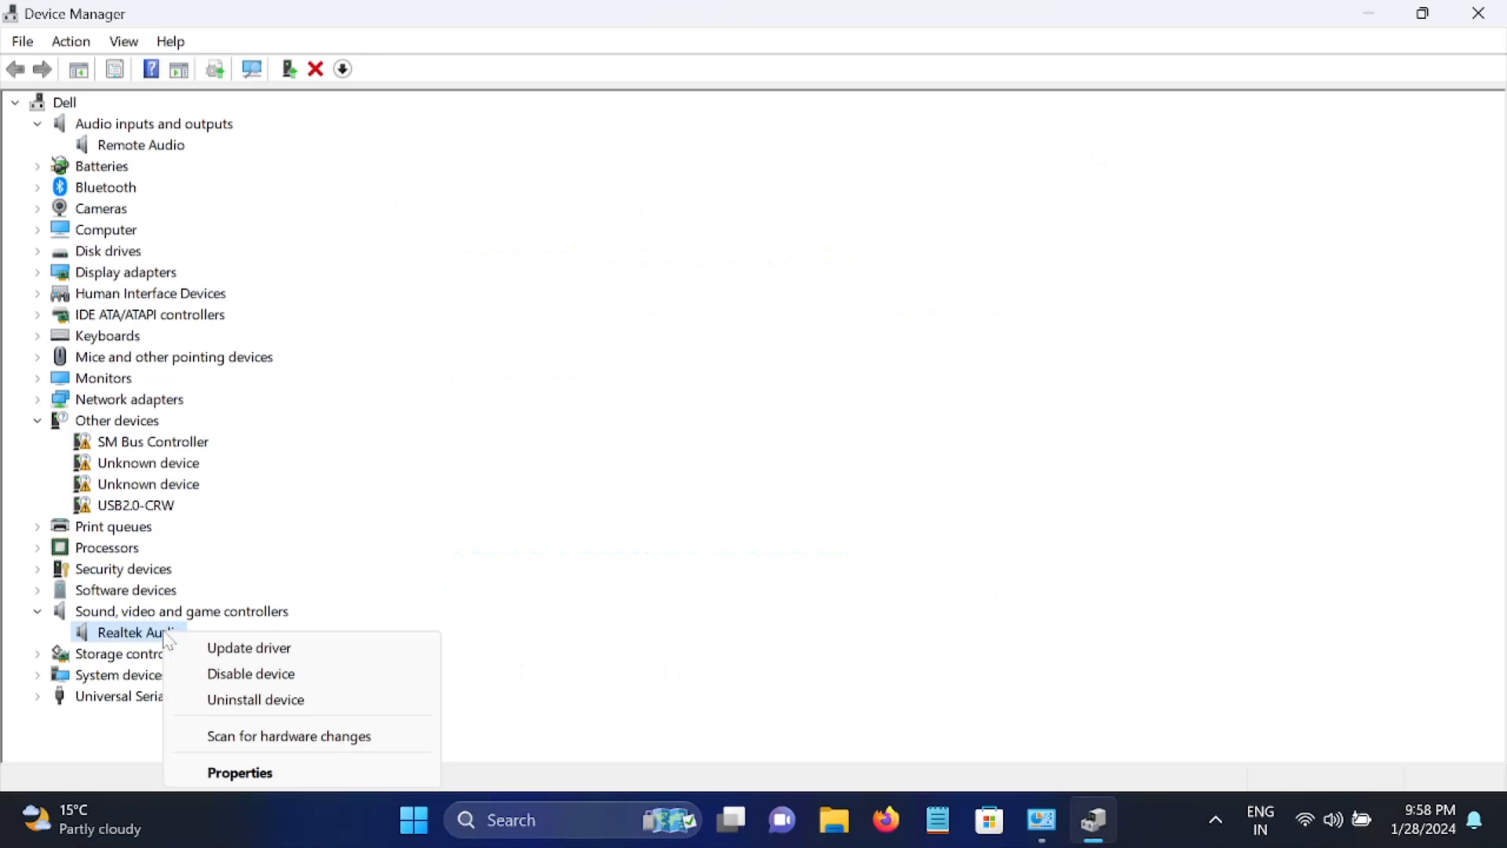
click(230, 777)
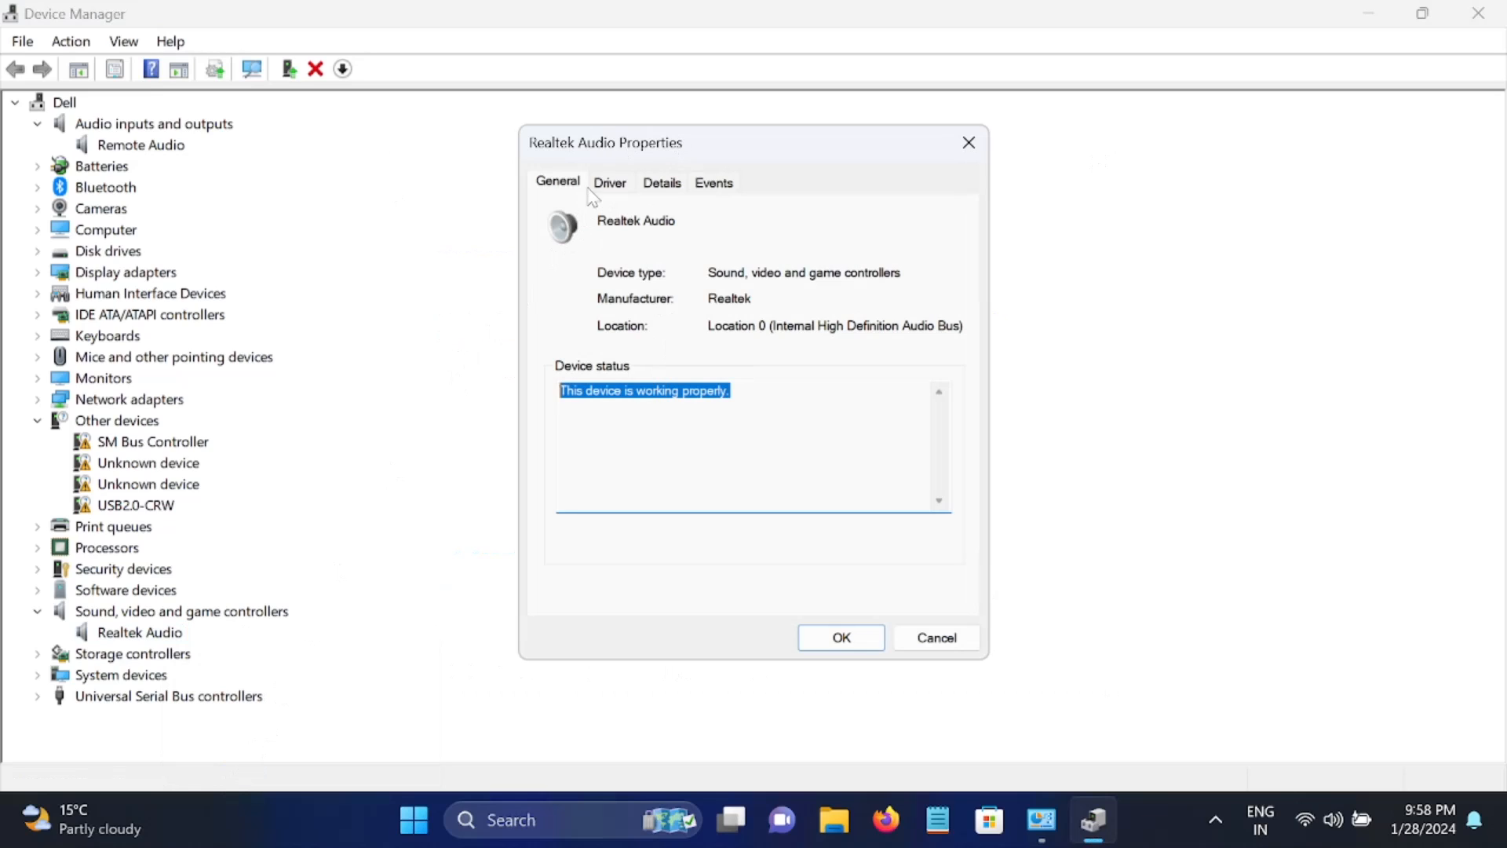
click(610, 184)
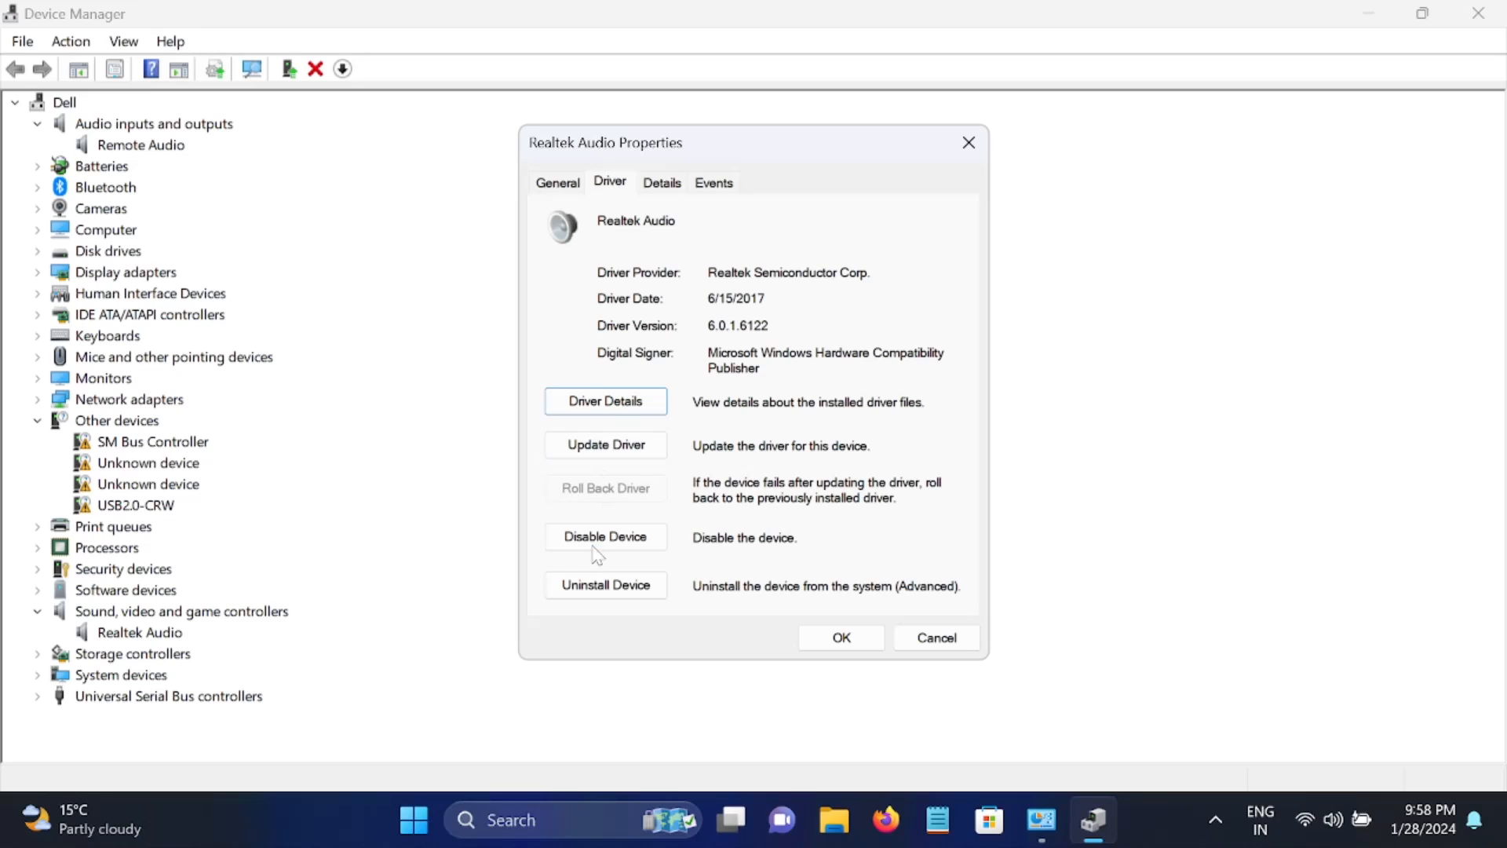
Try a manual driver update for Realtek Audio, picking High Definition Audio Device from the available drivers, and cancel it.
click(632, 446)
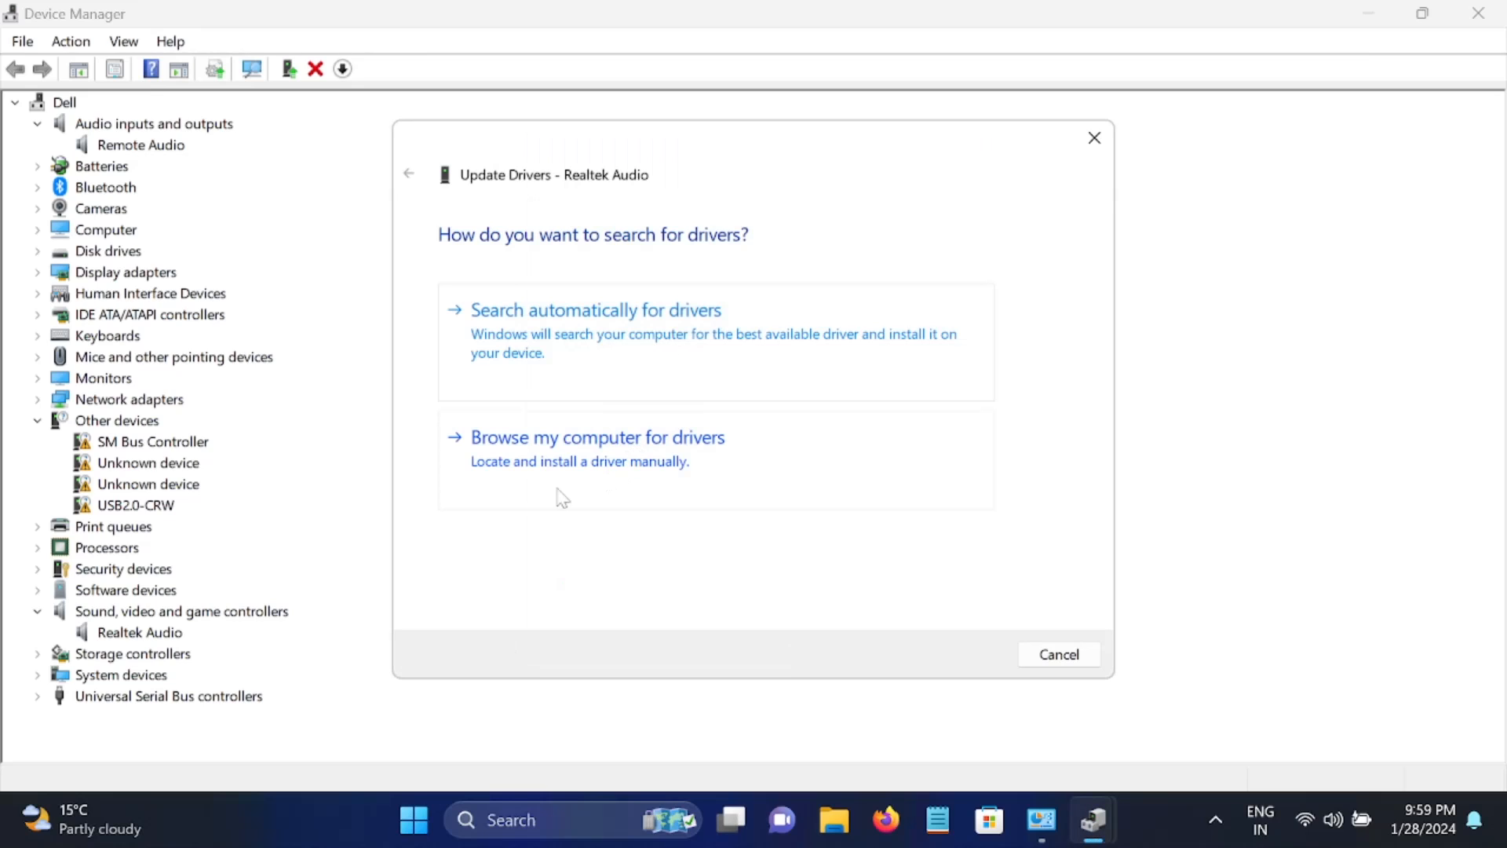
click(595, 471)
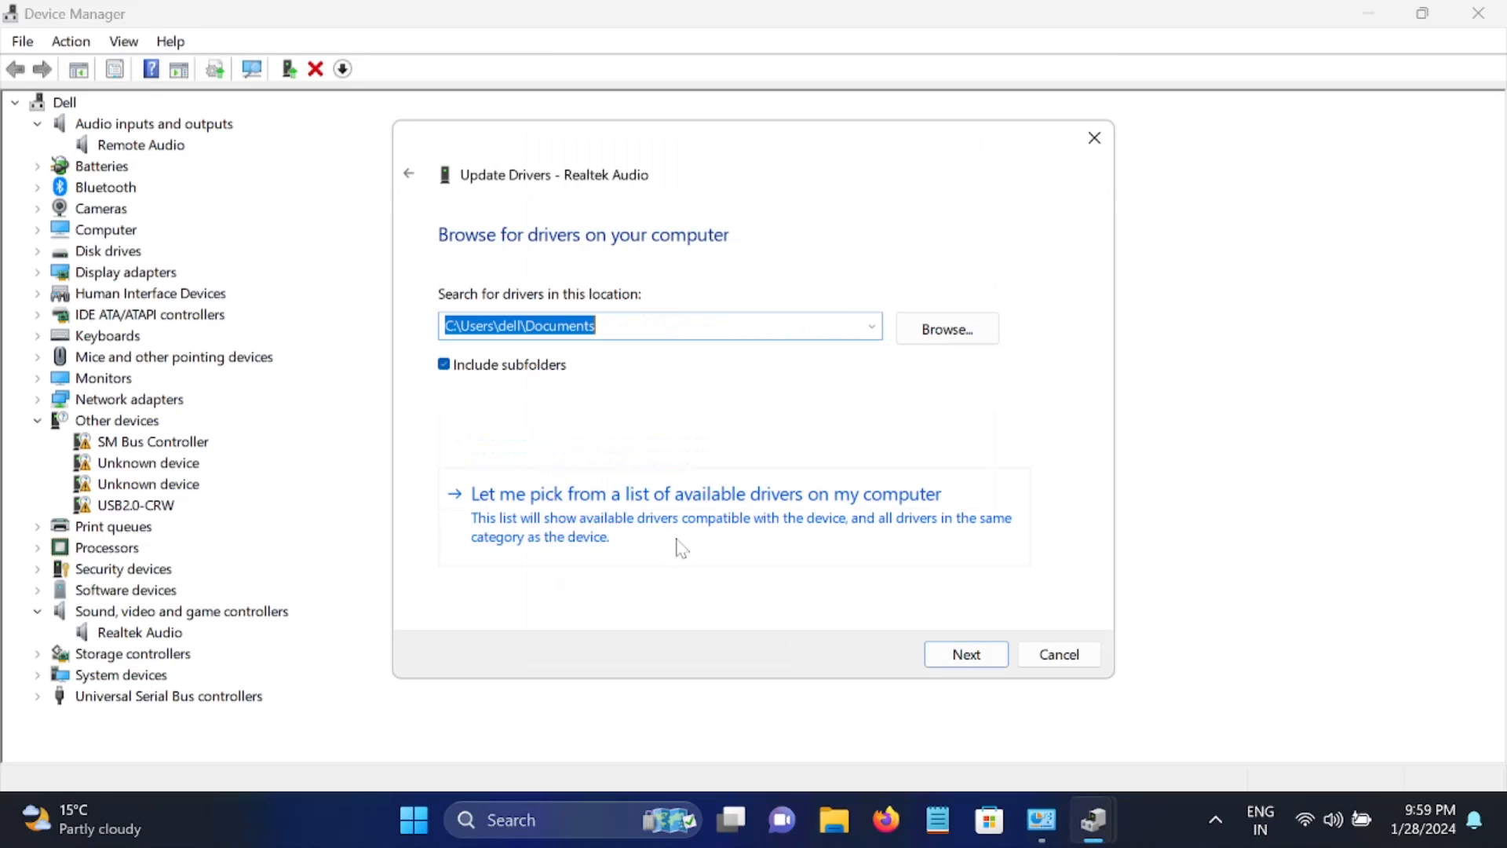
click(630, 536)
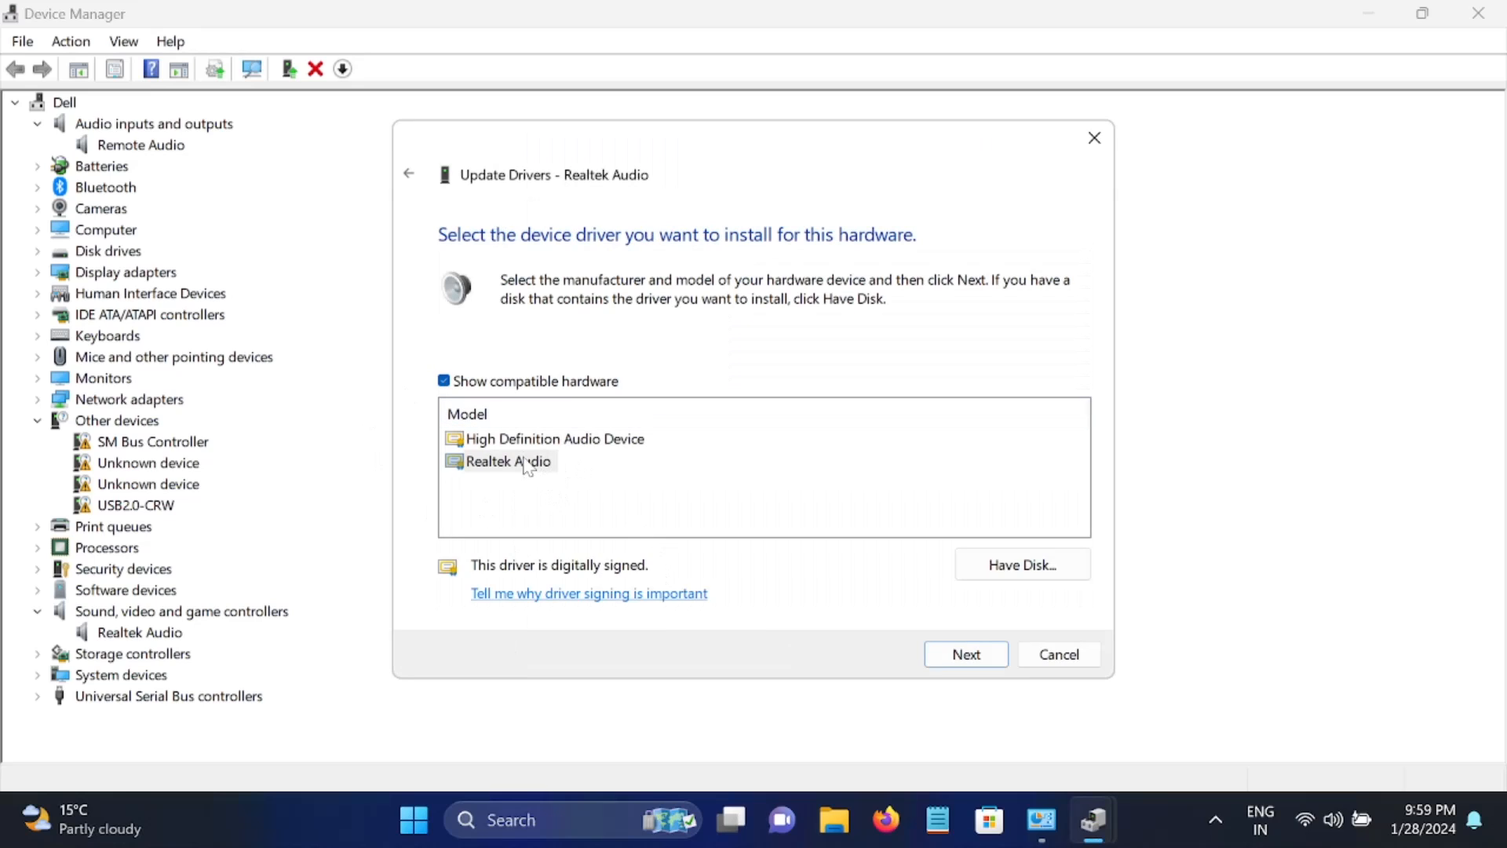
click(540, 442)
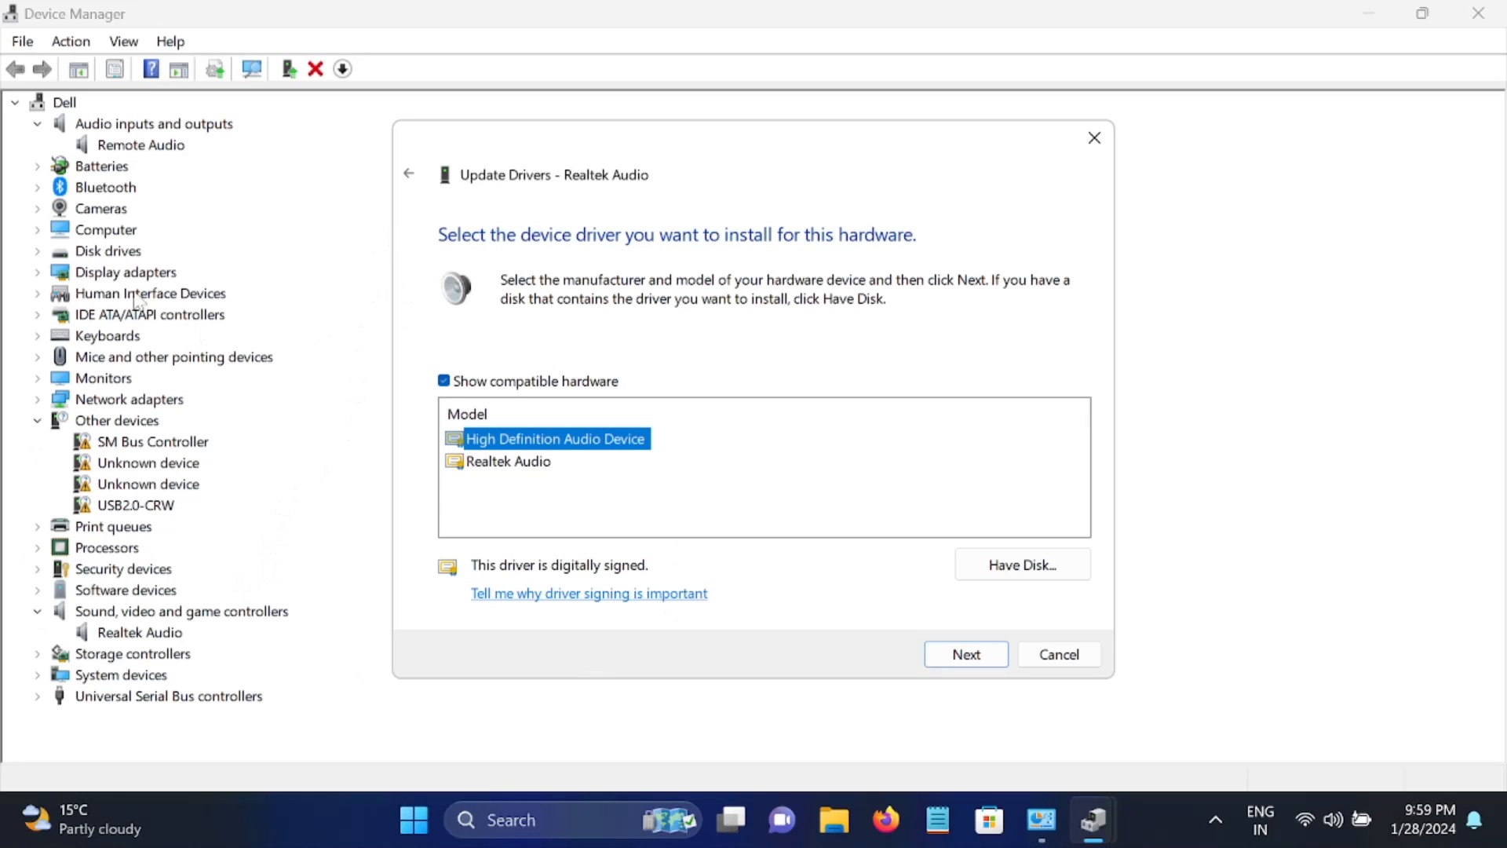
click(1060, 655)
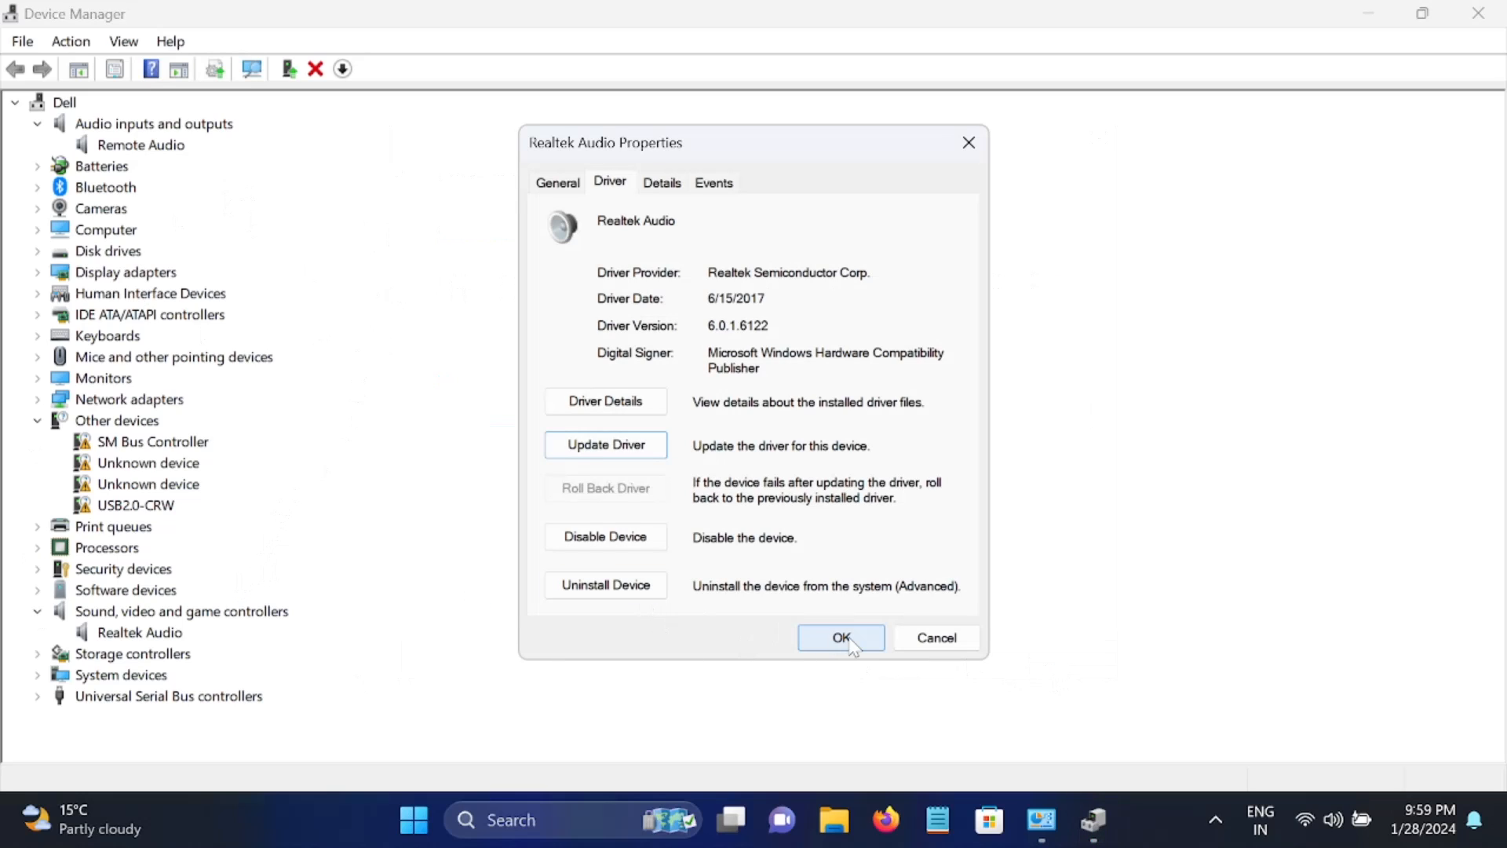
Close the Realtek Audio properties along with the Device Manager and Control Panel windows.
click(852, 641)
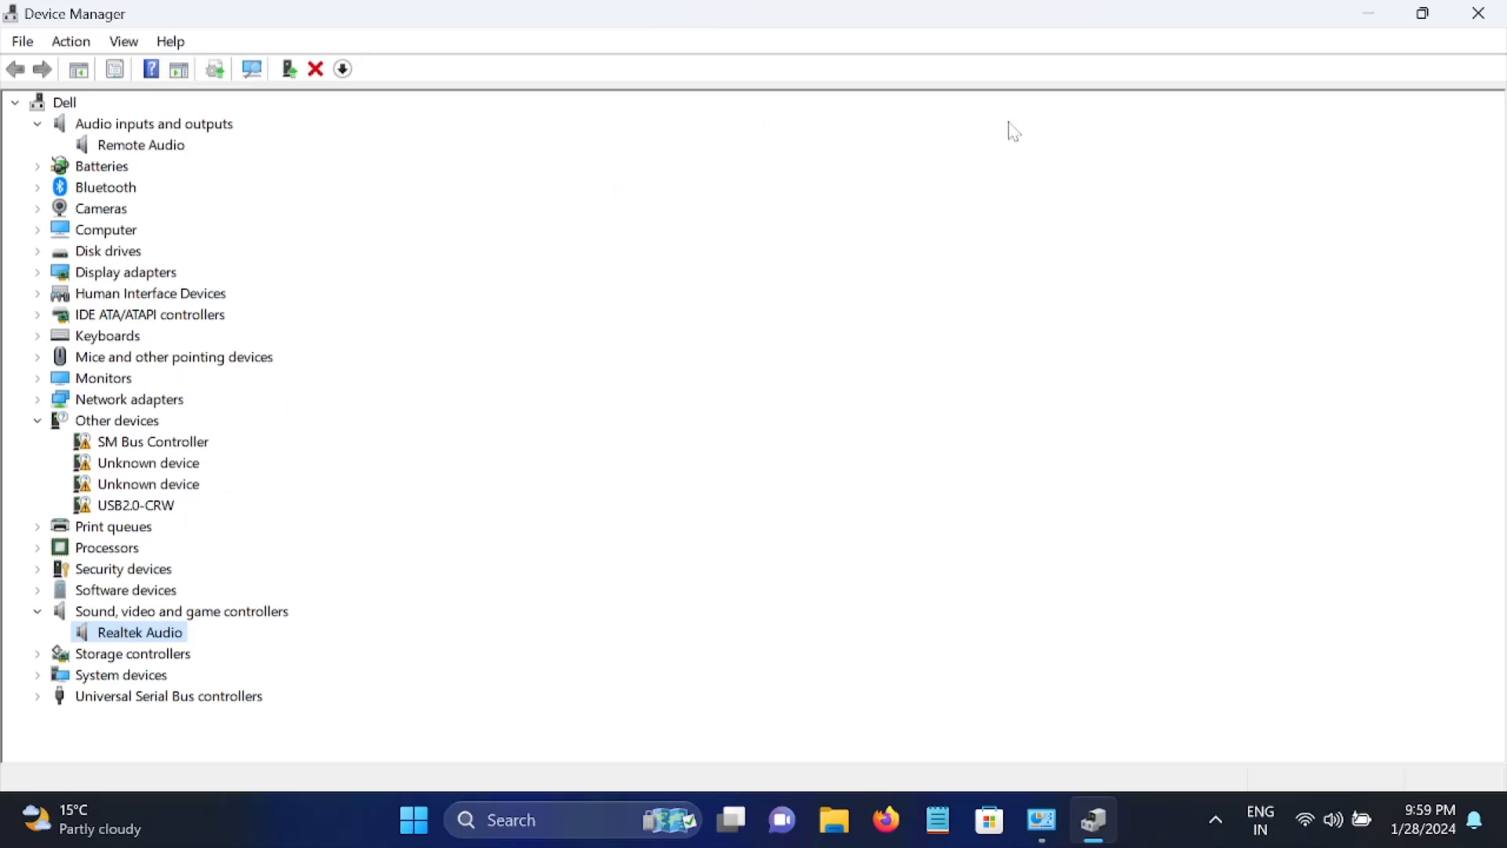
click(1478, 16)
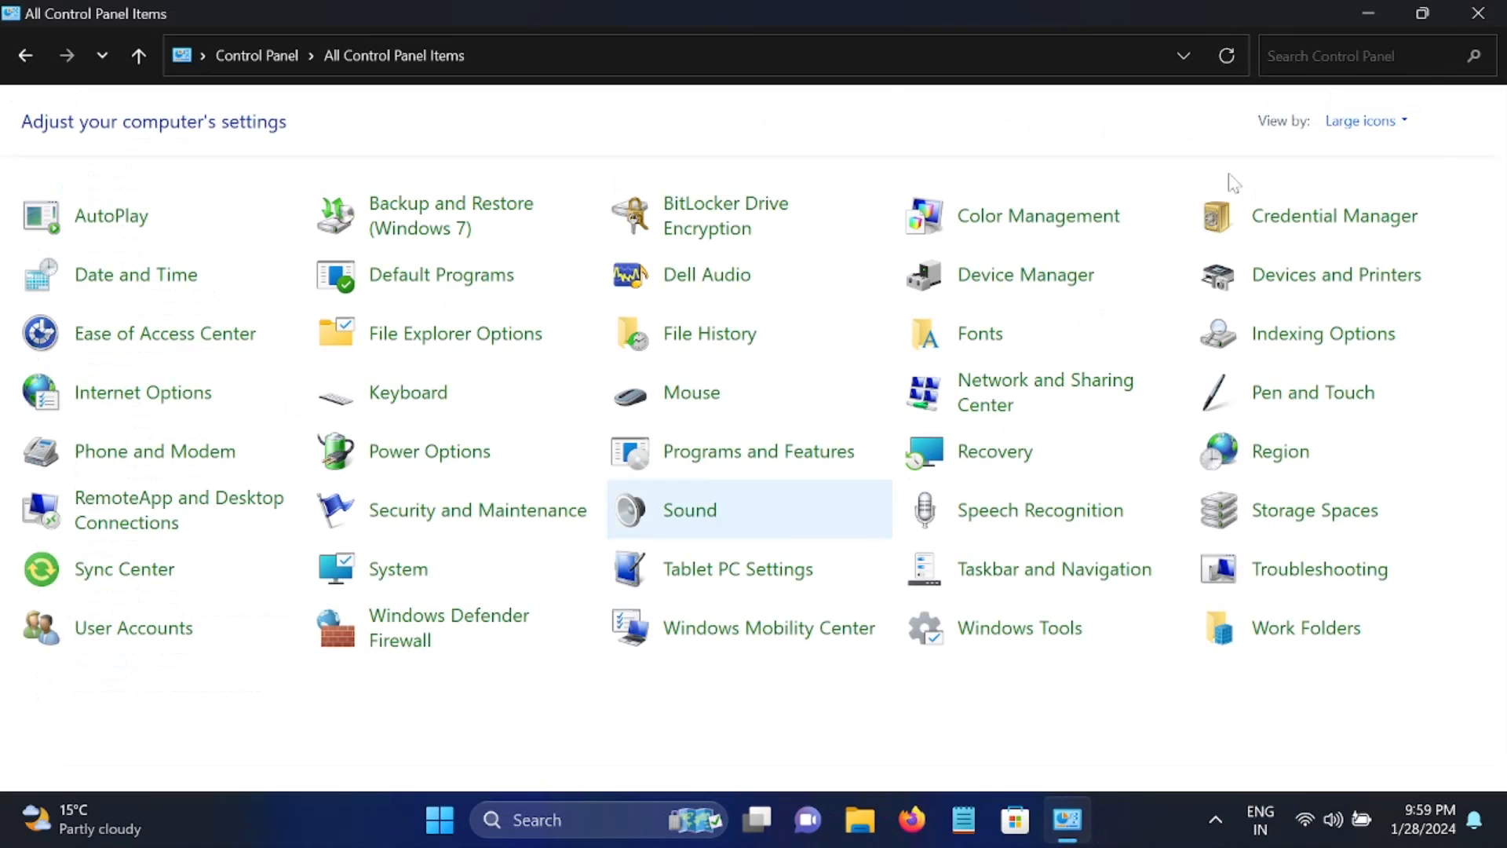
click(1473, 24)
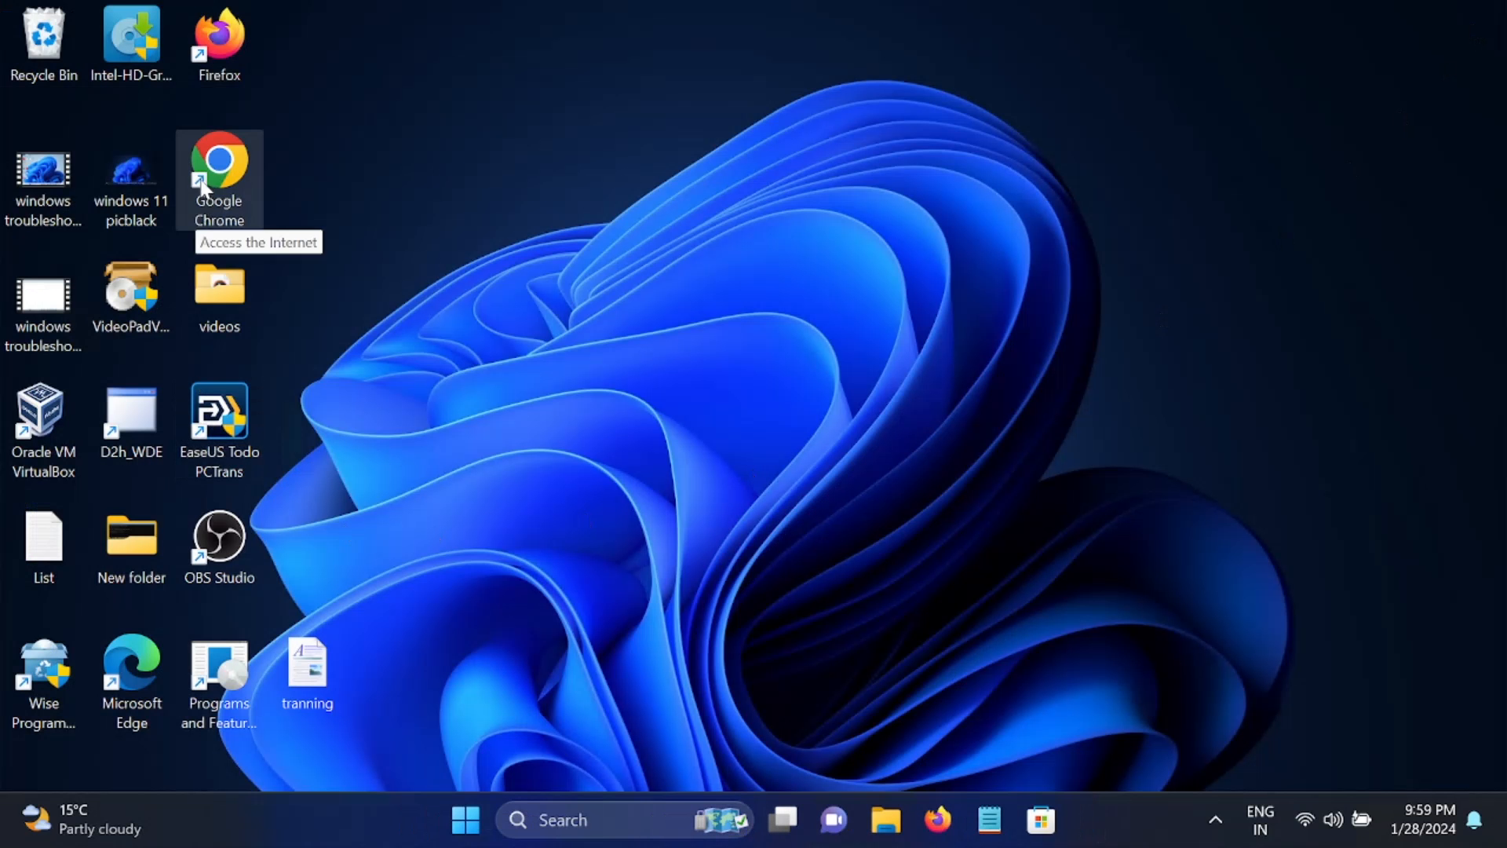
Open Google Chrome and search Google for "realtek audio driver".
double_click(212, 171)
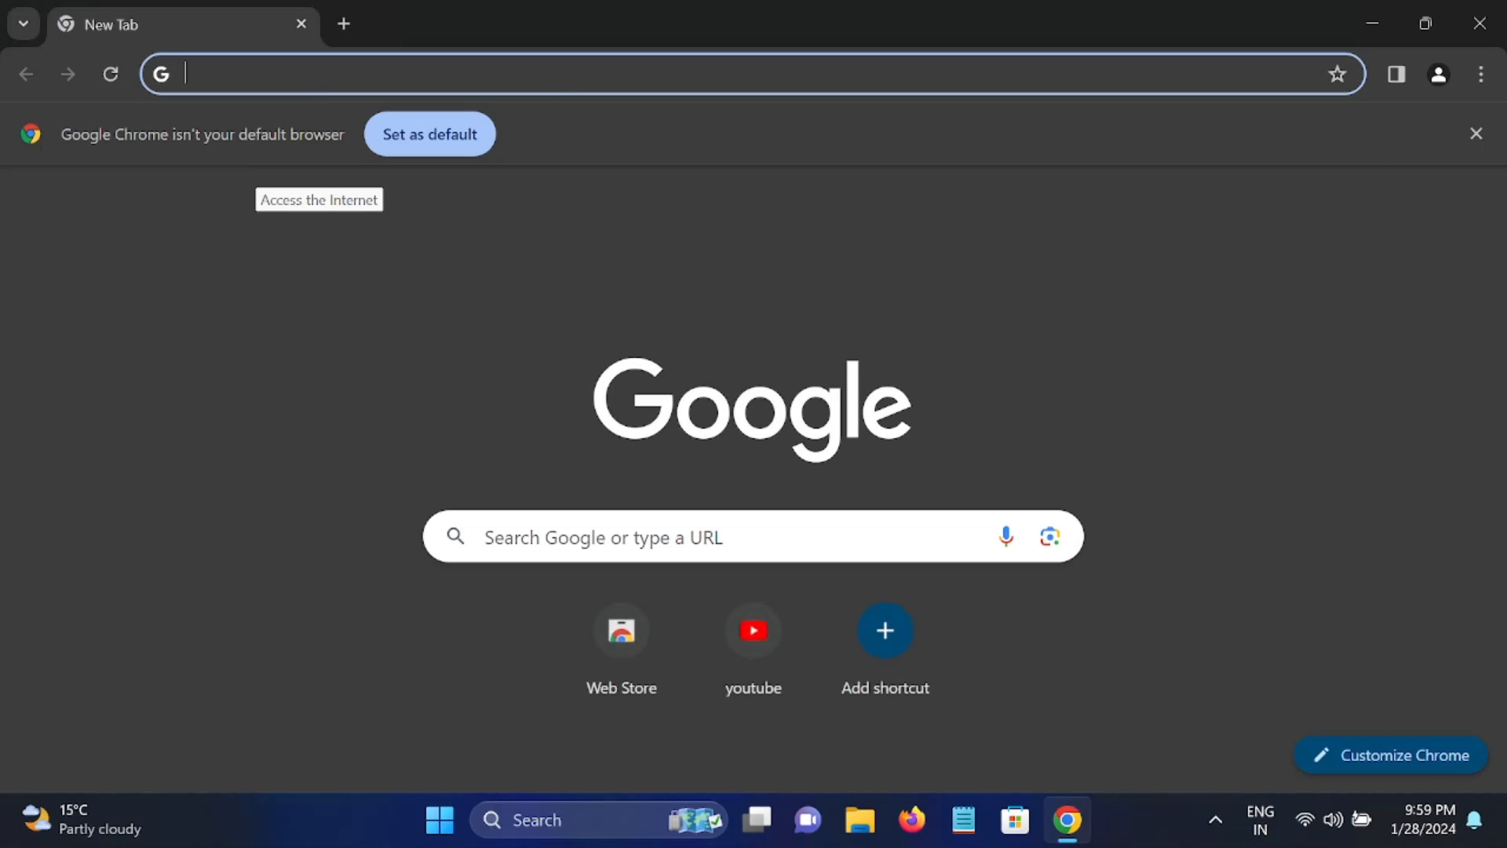
click(270, 74)
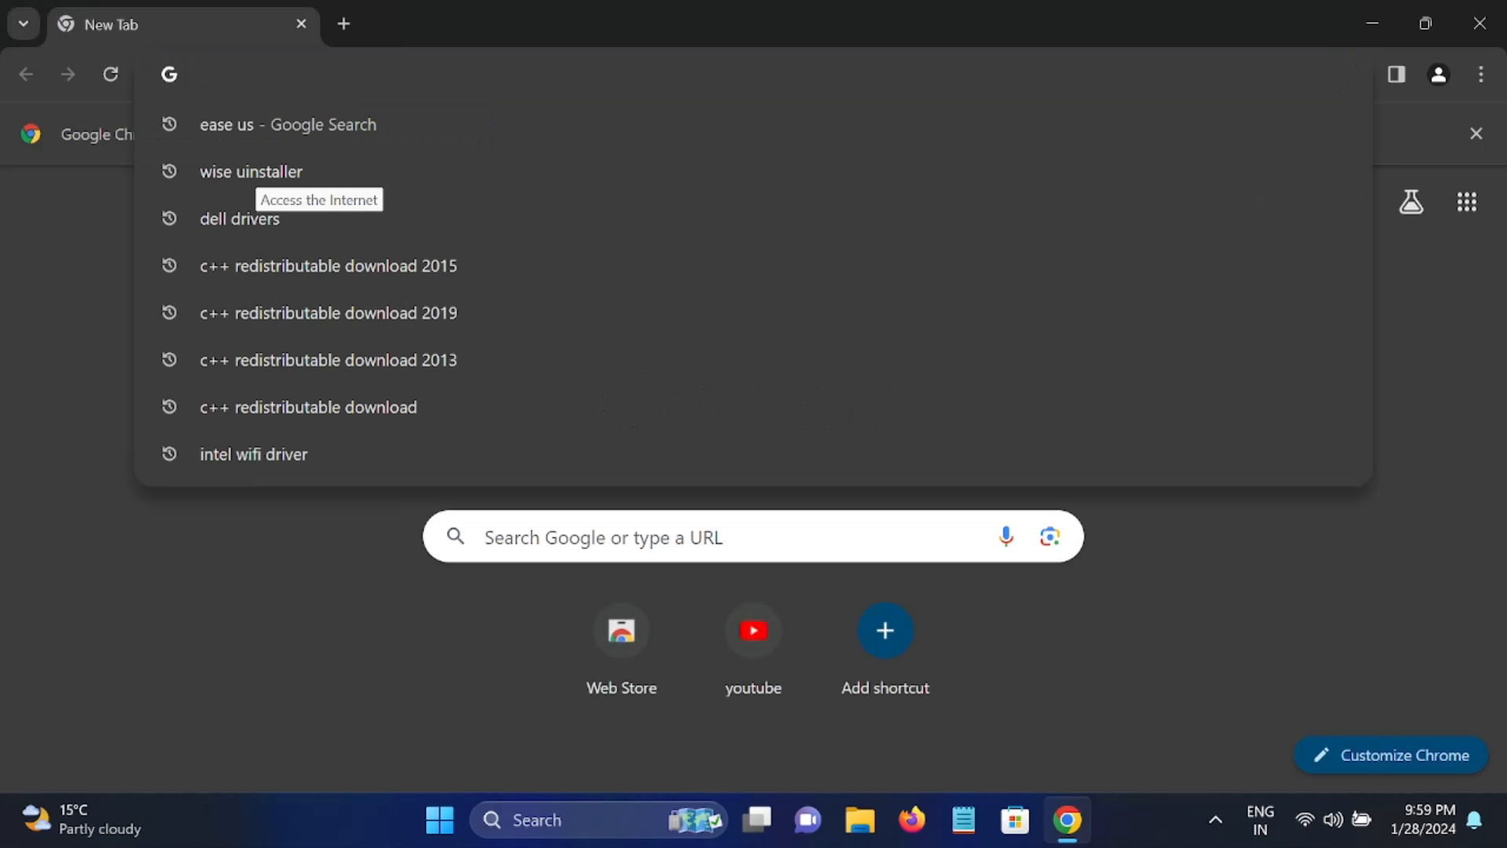
text(rea)
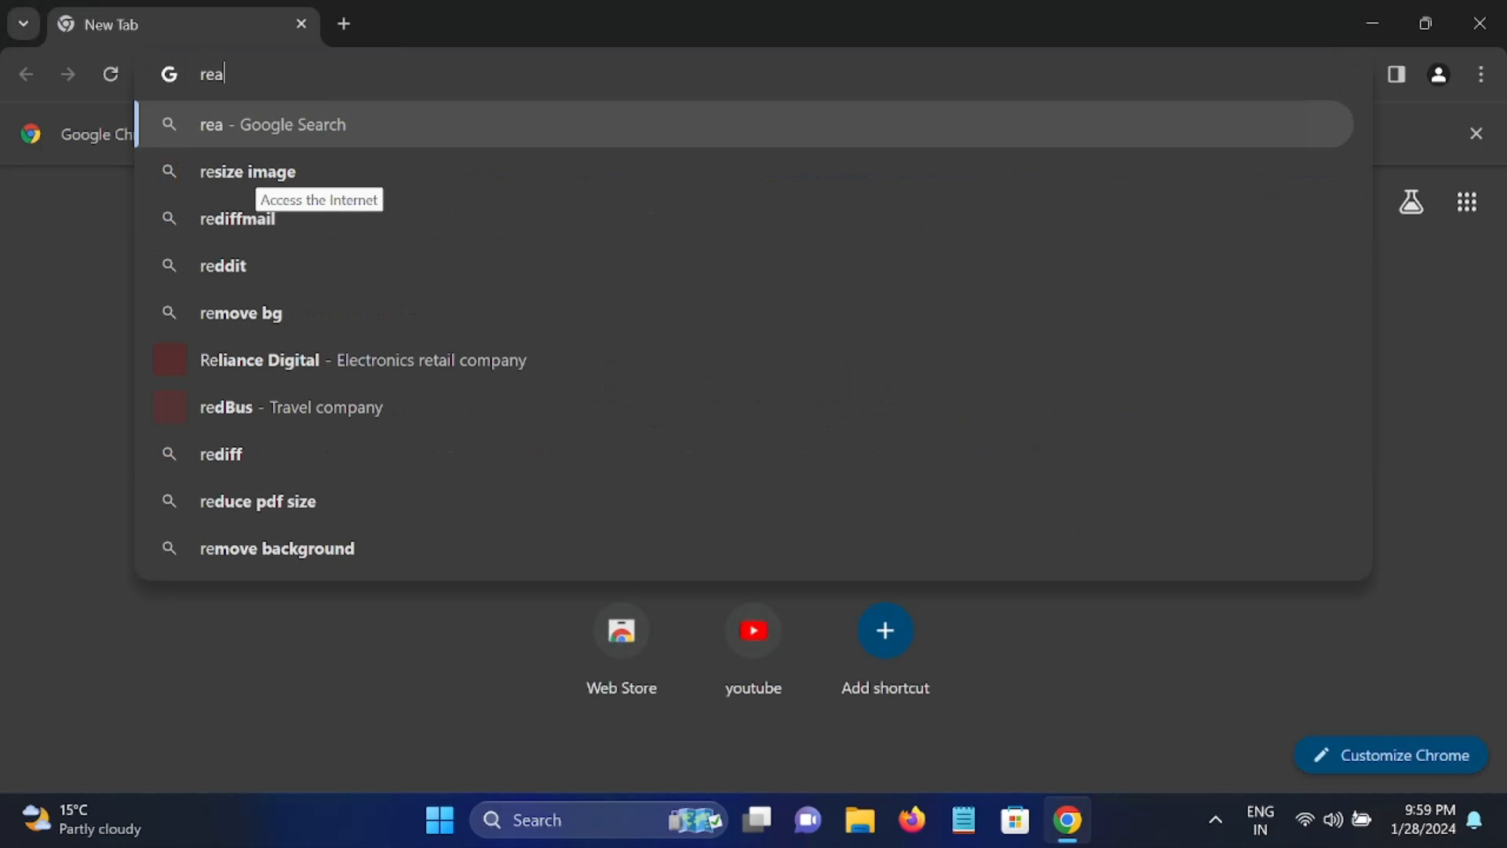
text(ltech)
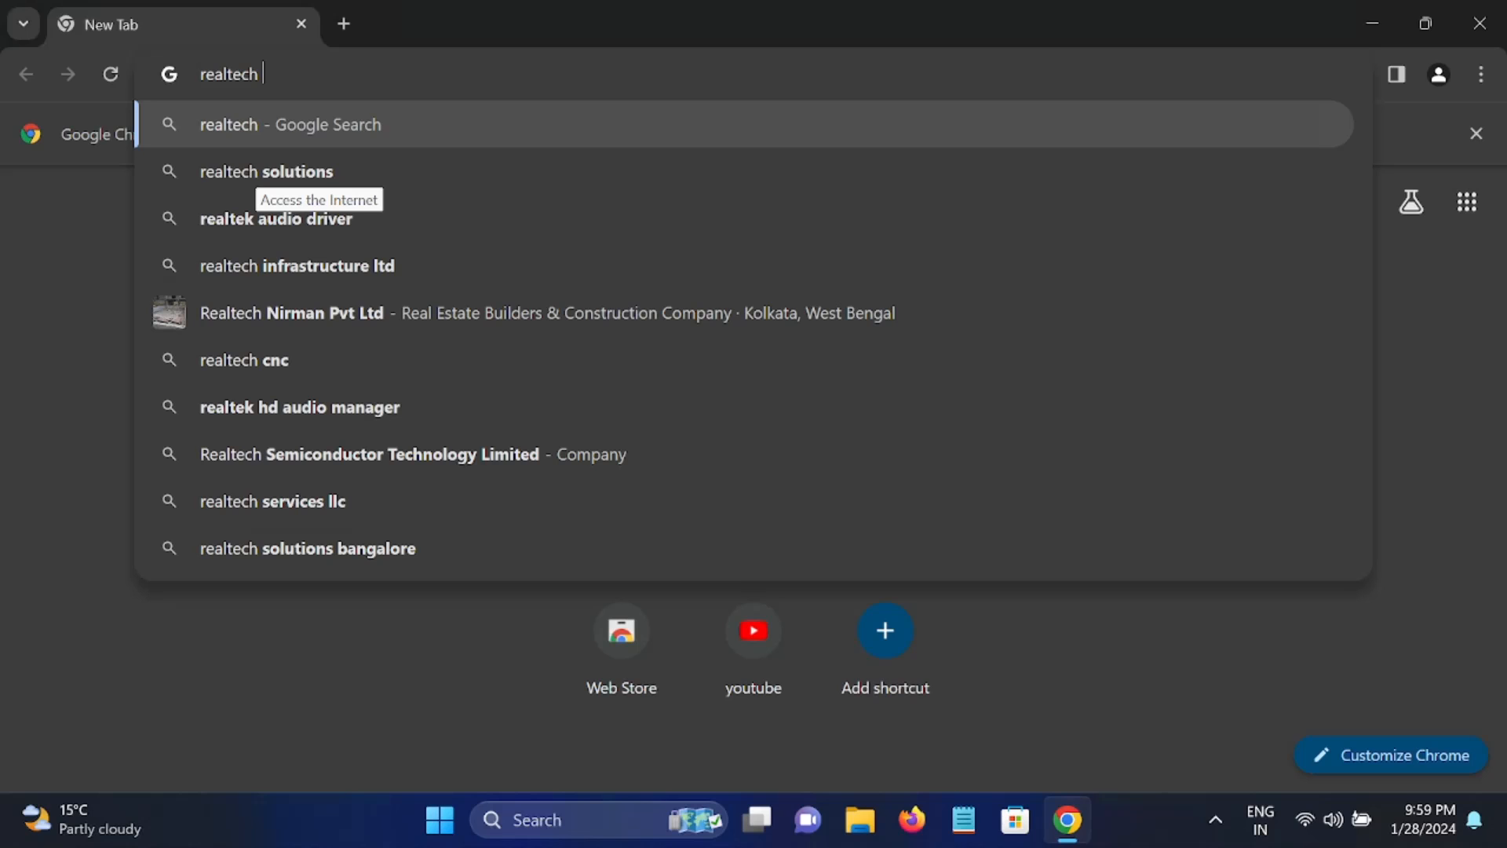
key(Down)
key(Down)
key(Return)
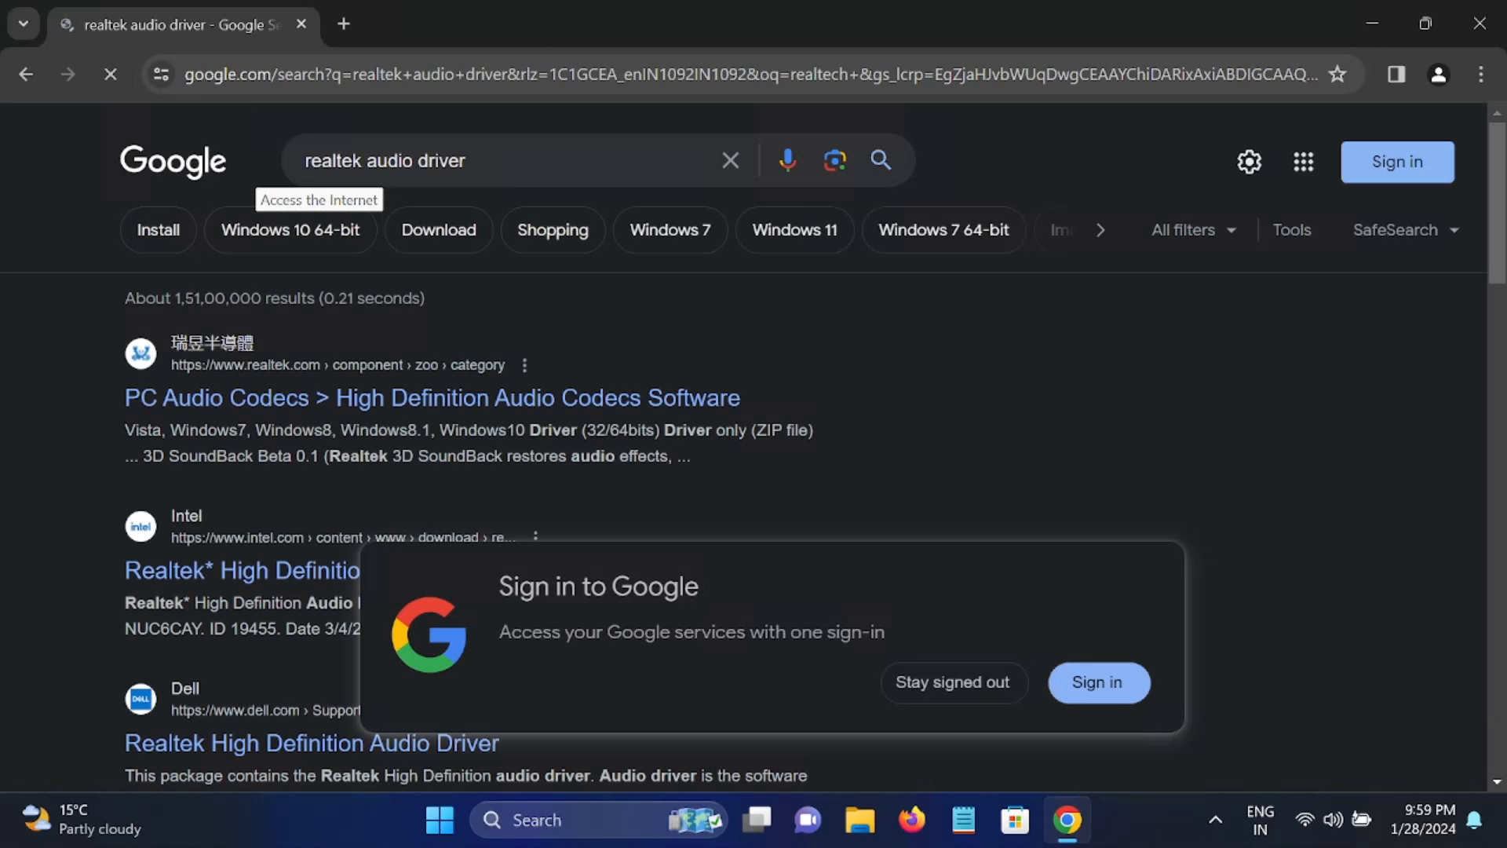
Stay signed out of Google and open Realtek's High Definition Audio Codecs Software page from the search results.
click(986, 701)
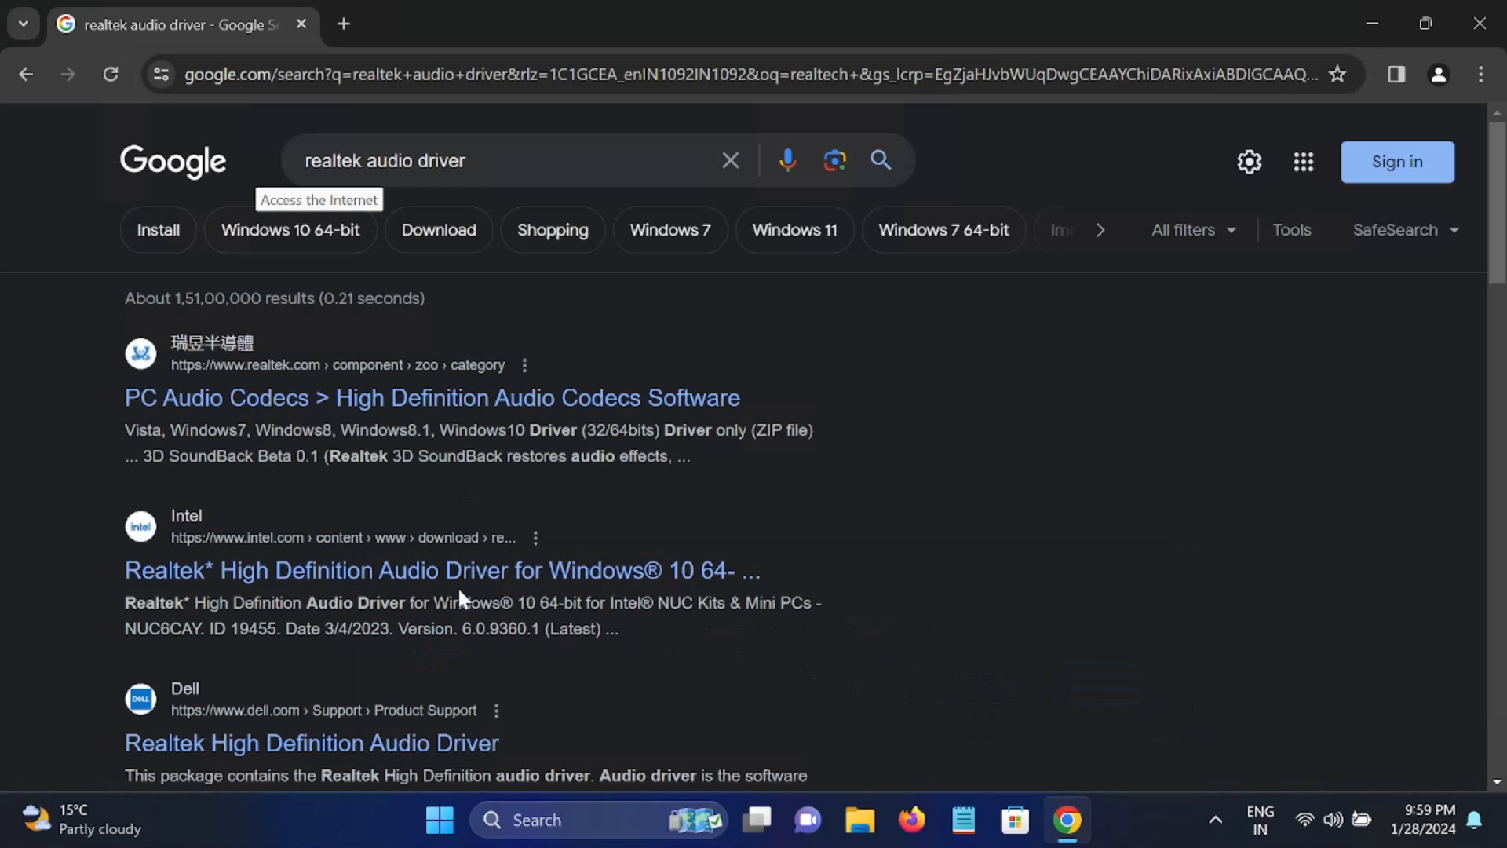
click(306, 404)
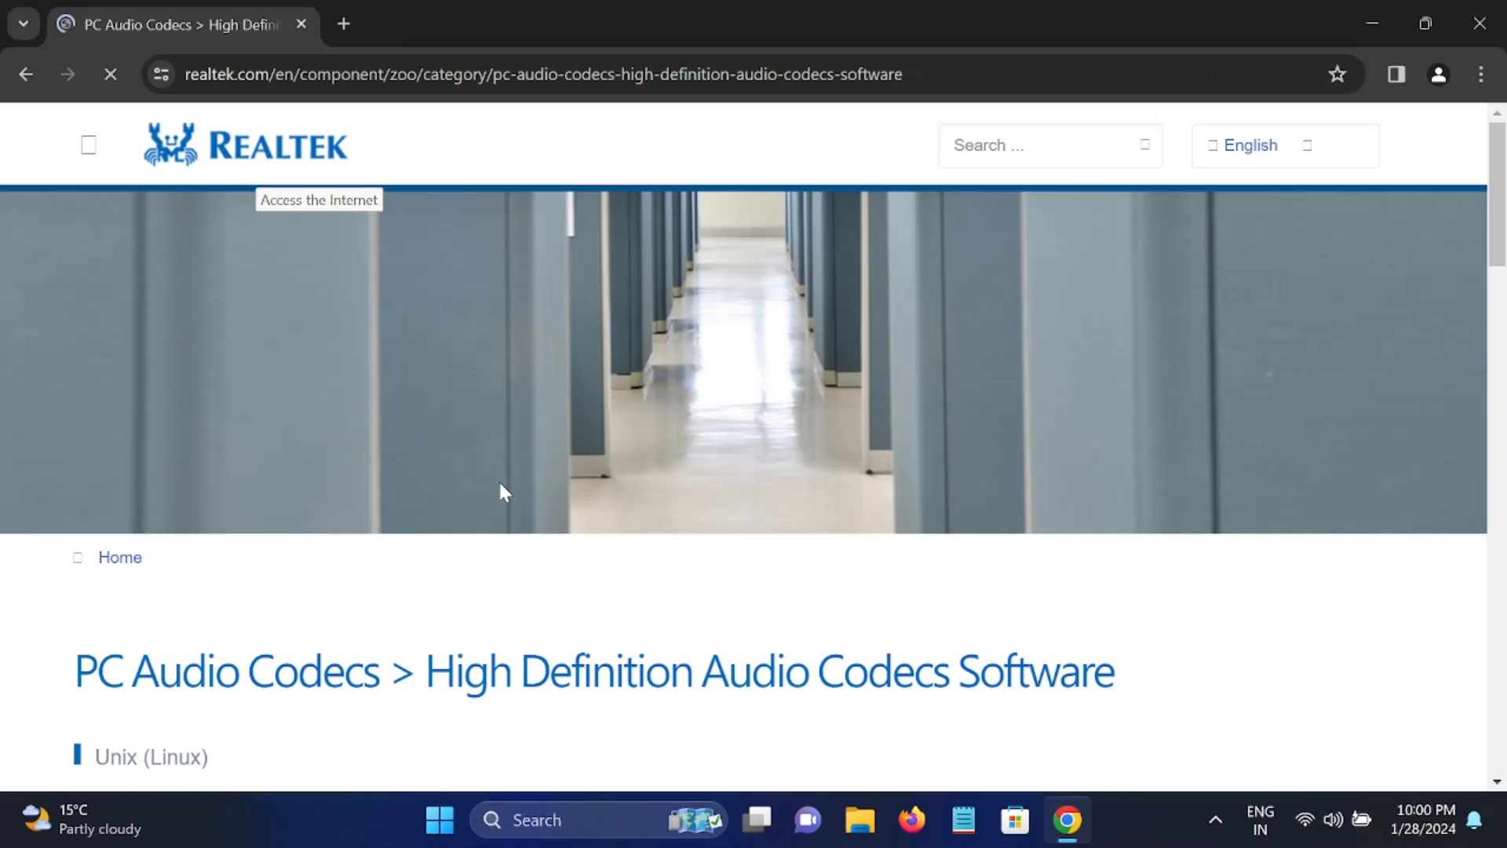
Find the 64-bit Windows 10 driver-only executable in the Windows table and open its download page.
scroll(502, 492, down, 7)
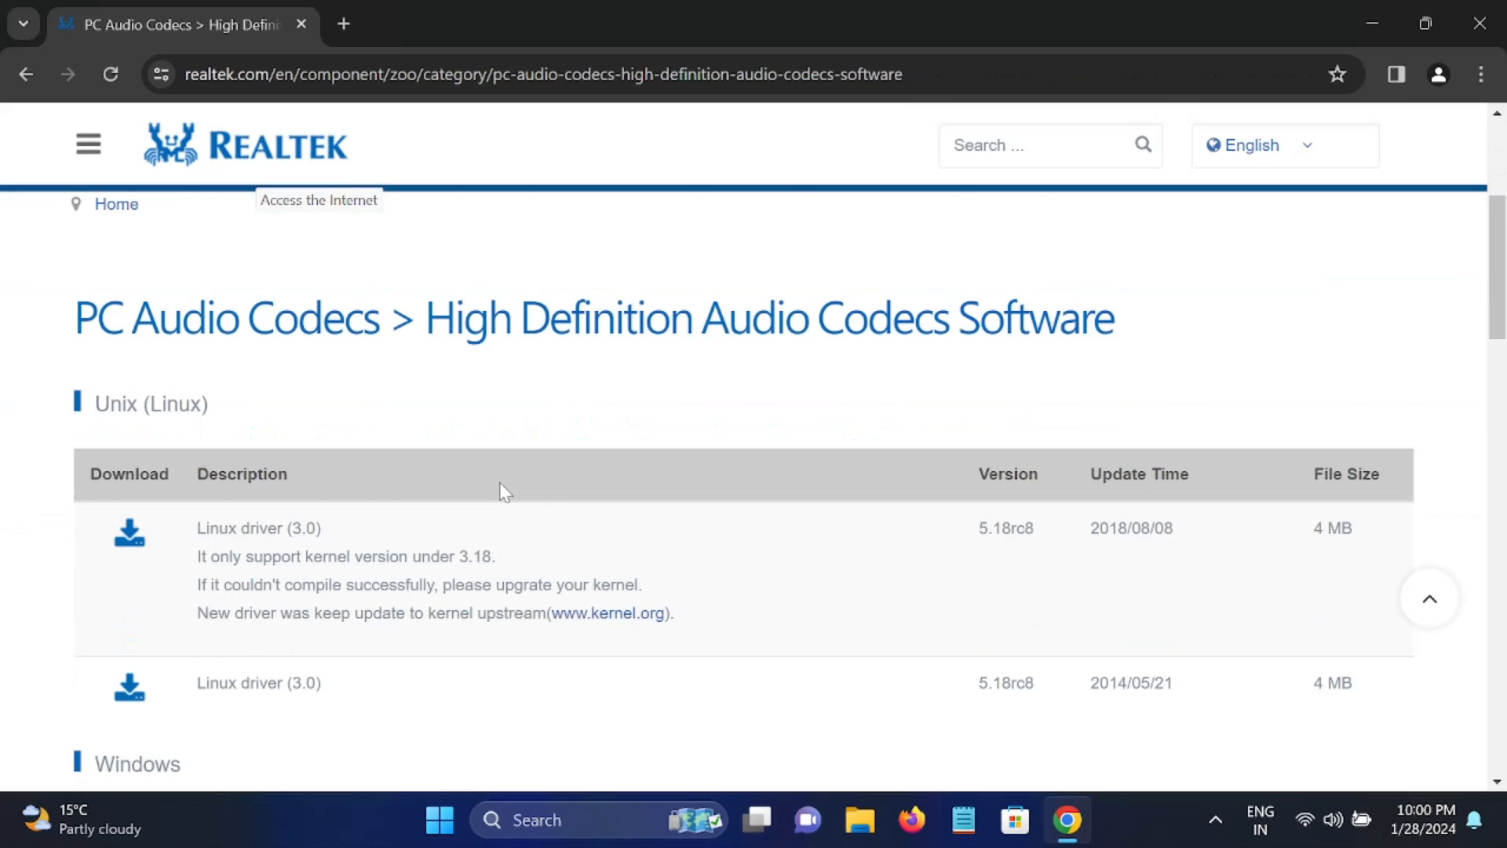
scroll(503, 492, down, 3)
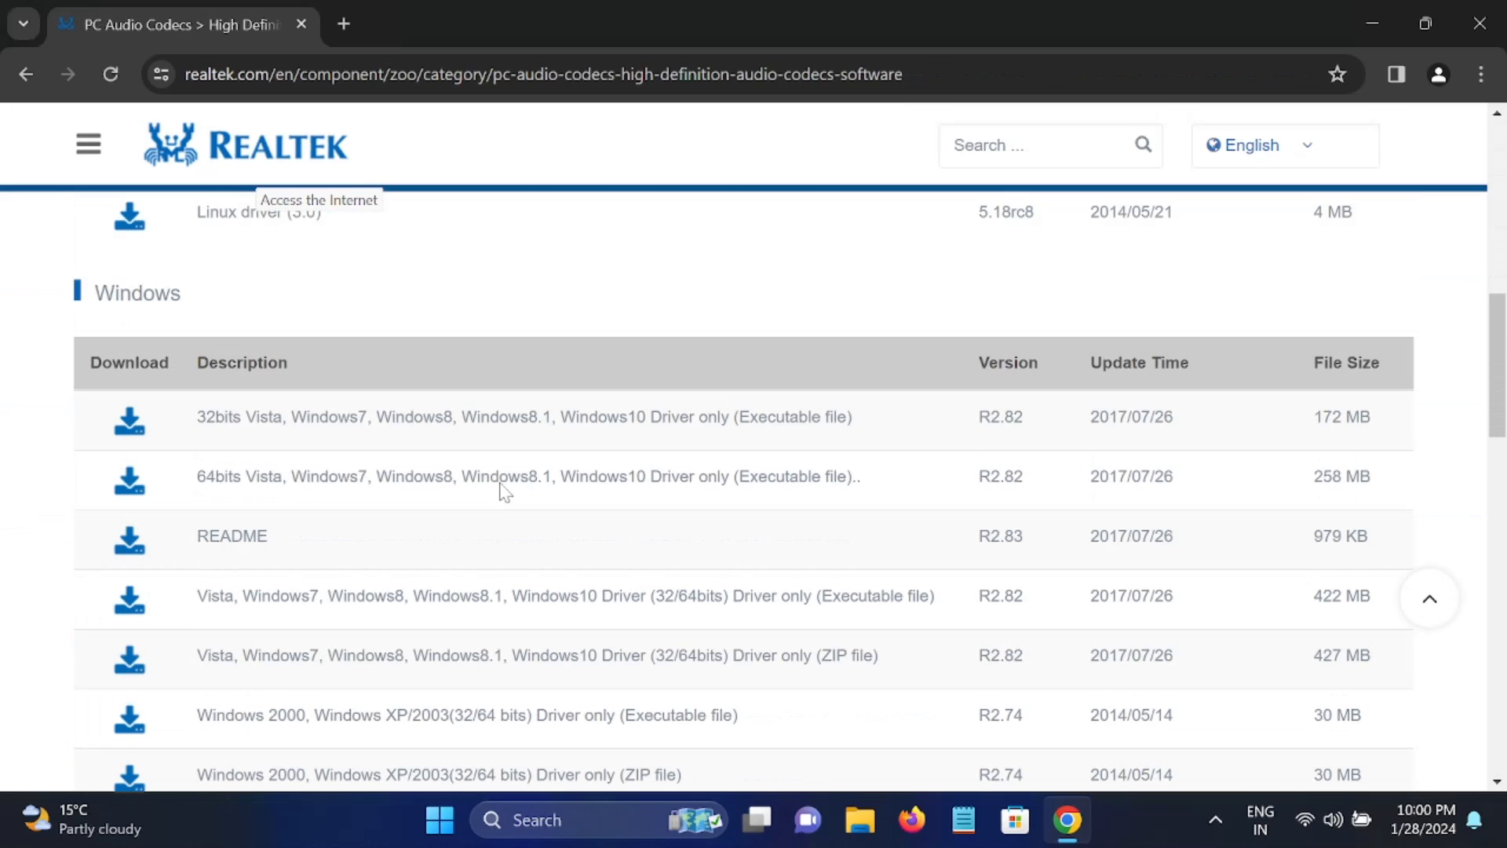
drag(580, 477, 885, 493)
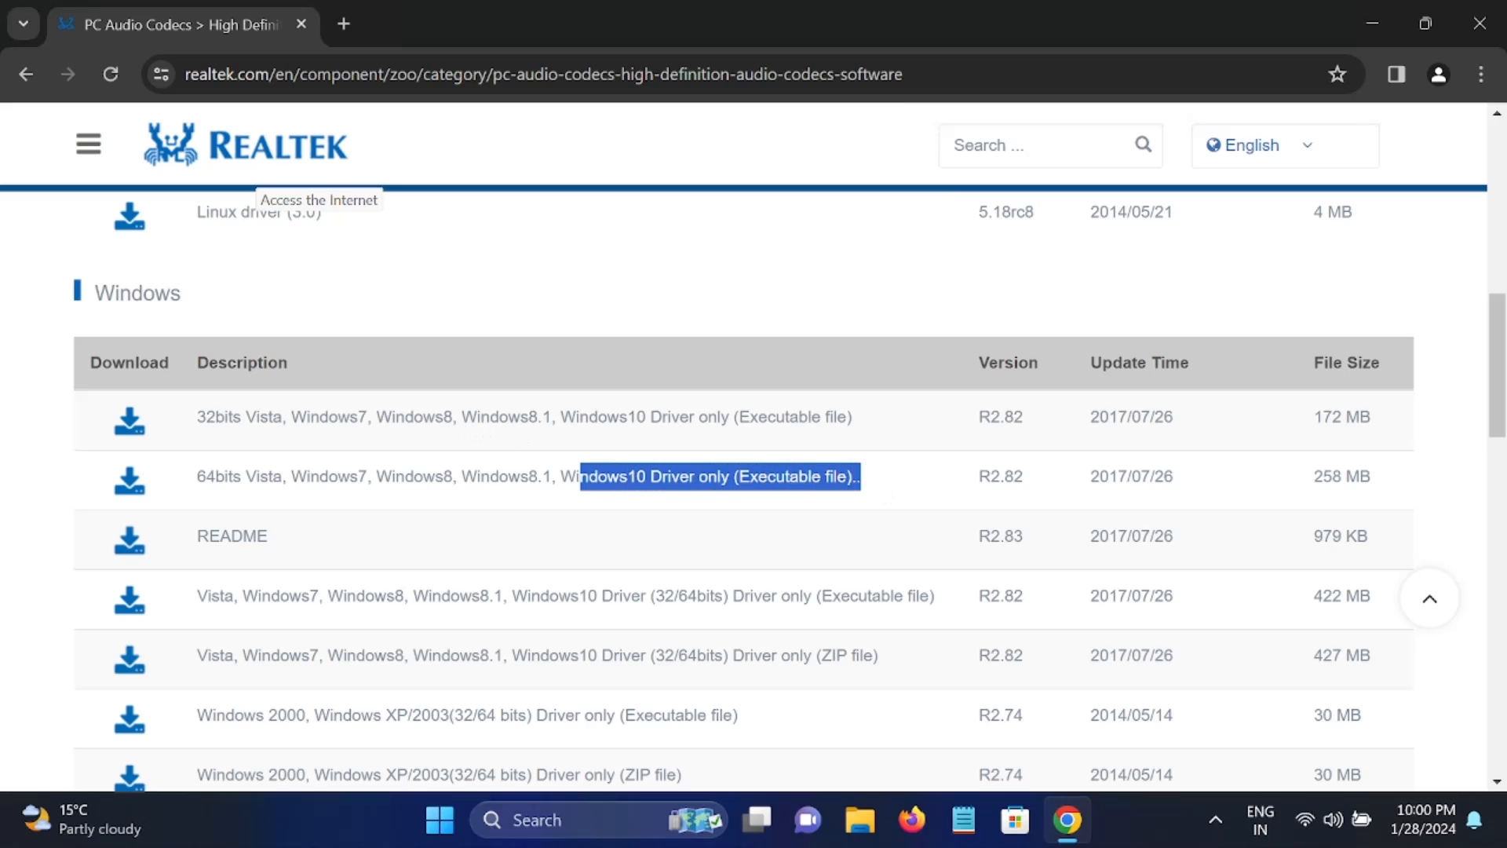
drag(197, 416, 291, 417)
drag(197, 477, 861, 512)
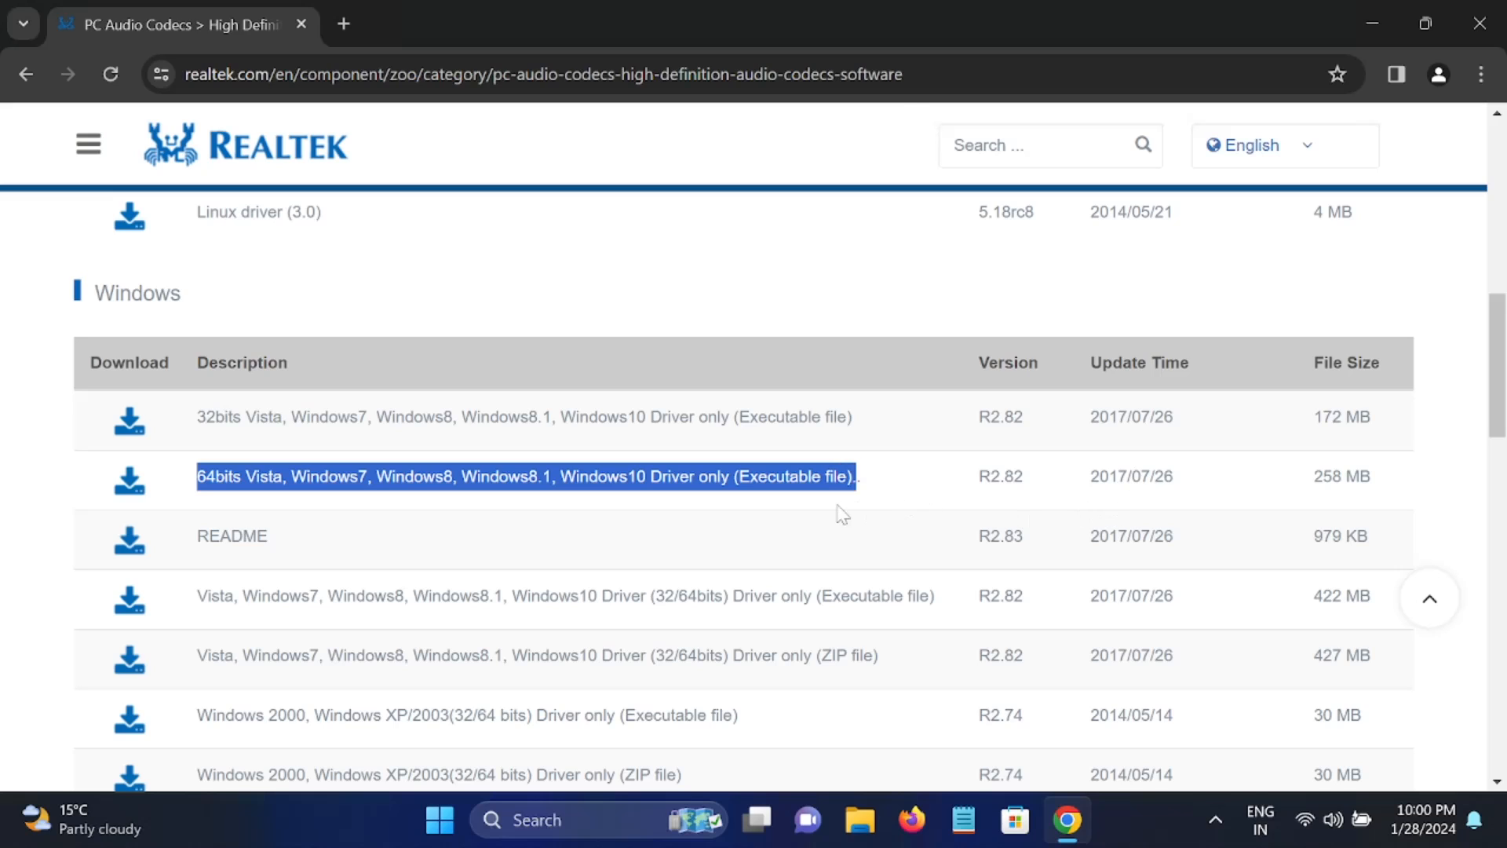
click(132, 495)
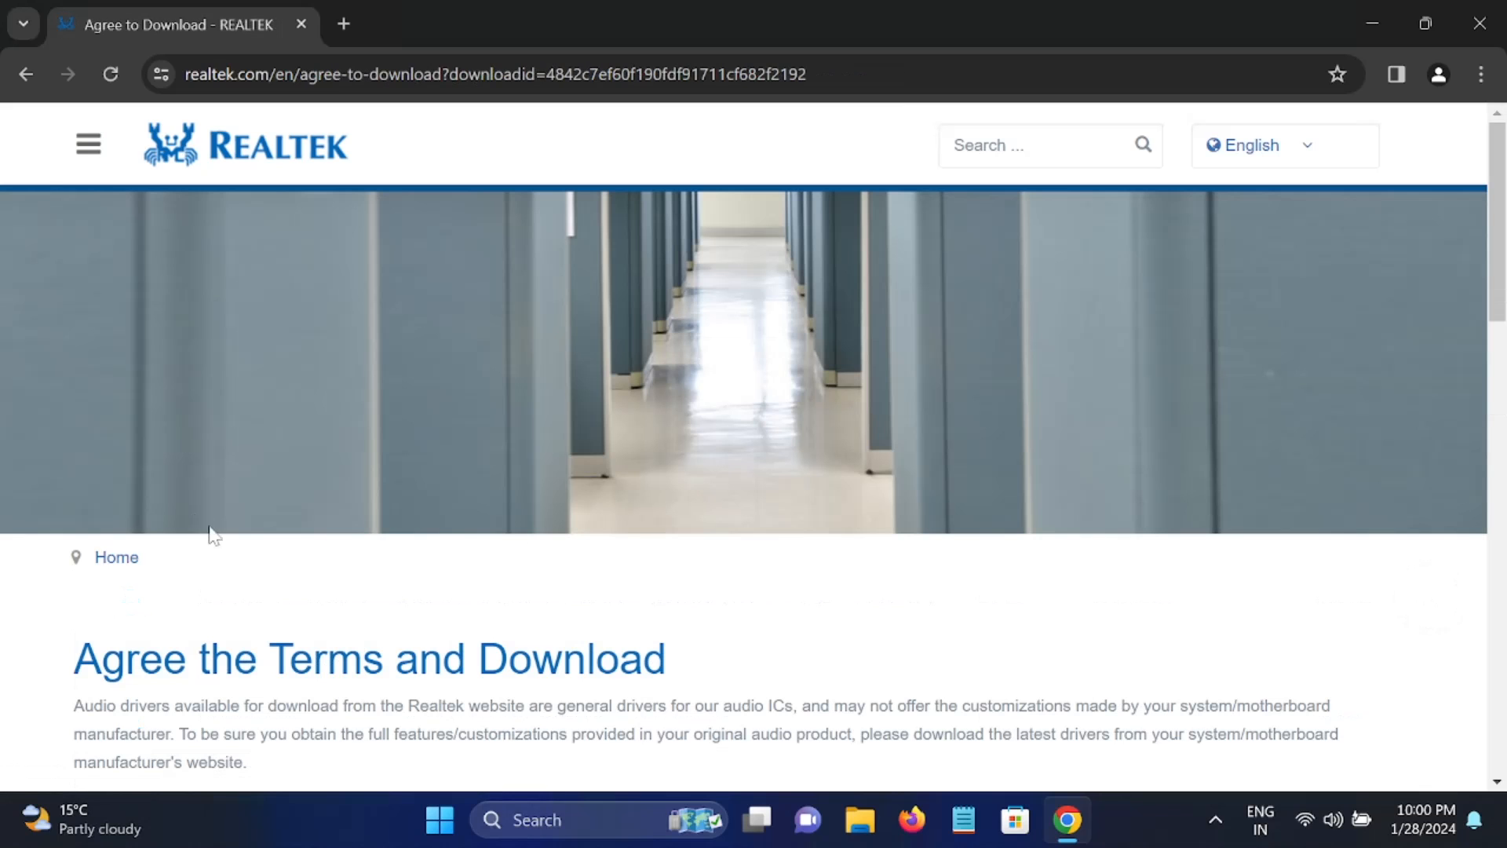
Accept the download terms for the audio driver and request the file.
scroll(248, 572, down, 7)
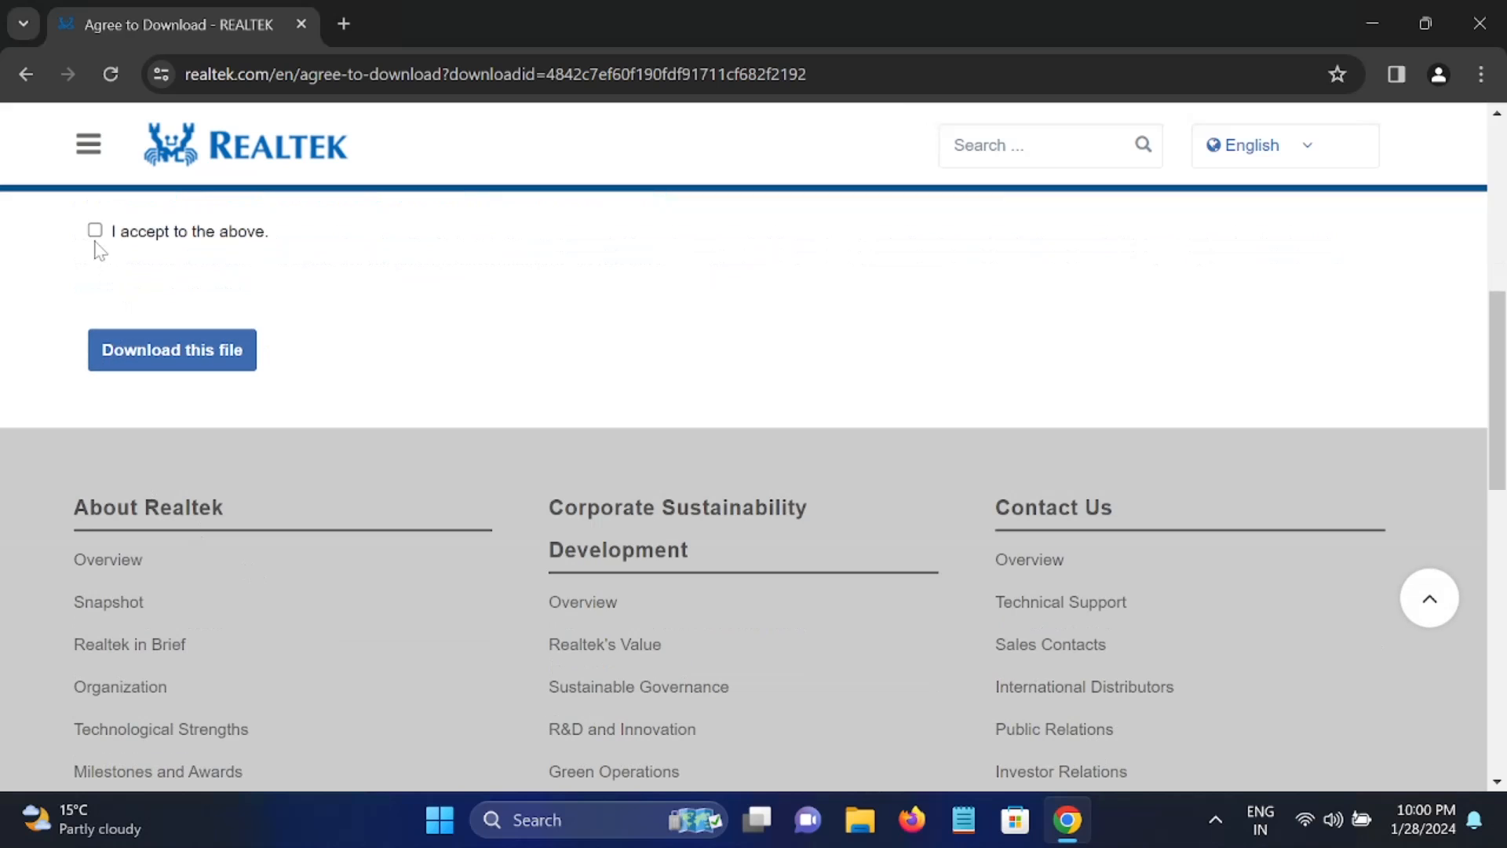
click(95, 229)
click(195, 359)
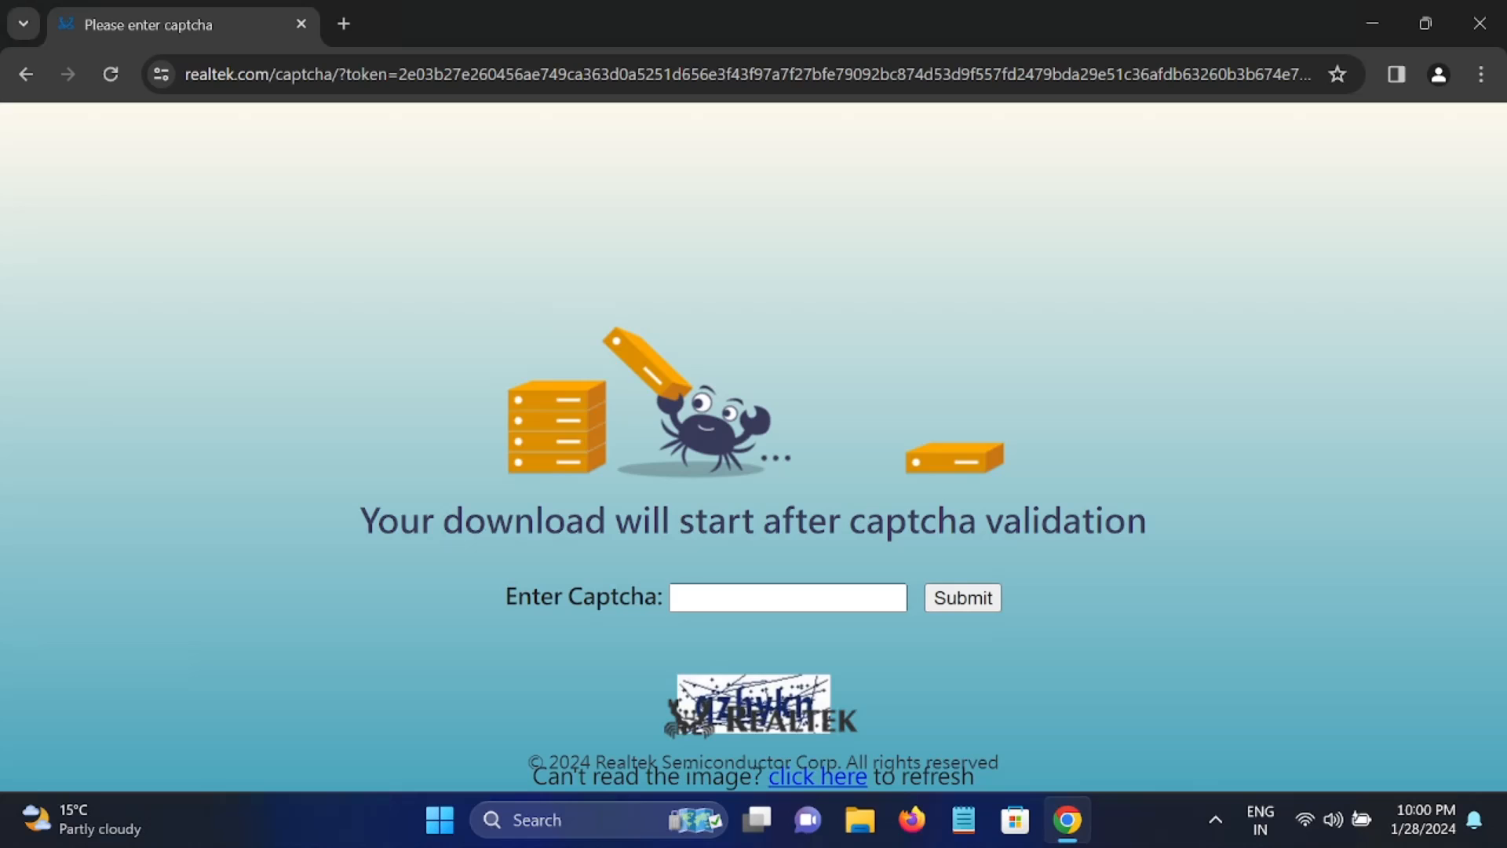
Try to pass the download validation by entering and submitting the captcha code.
click(787, 597)
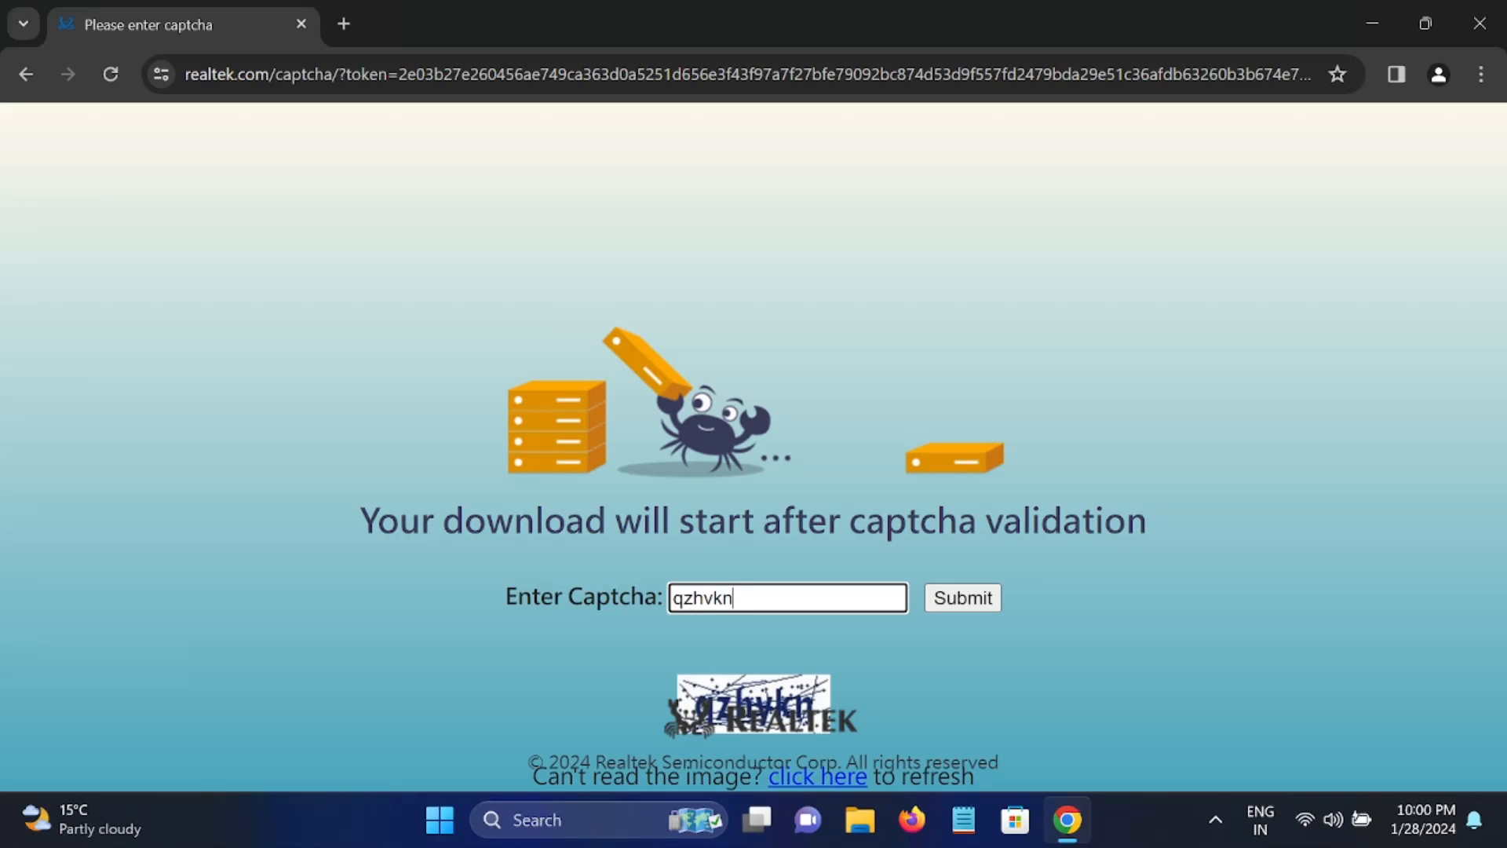
click(991, 606)
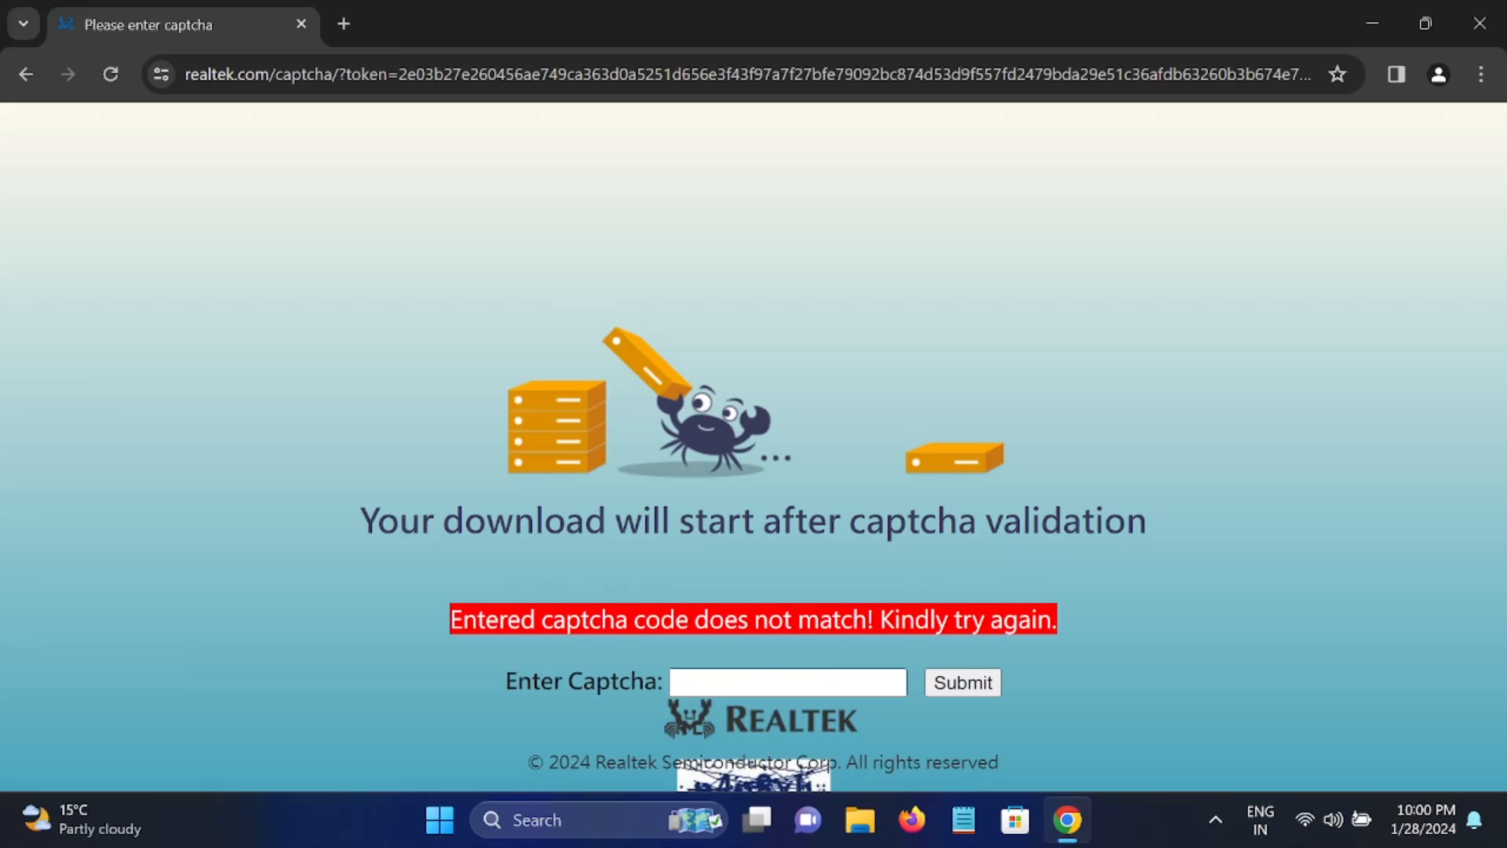
click(736, 691)
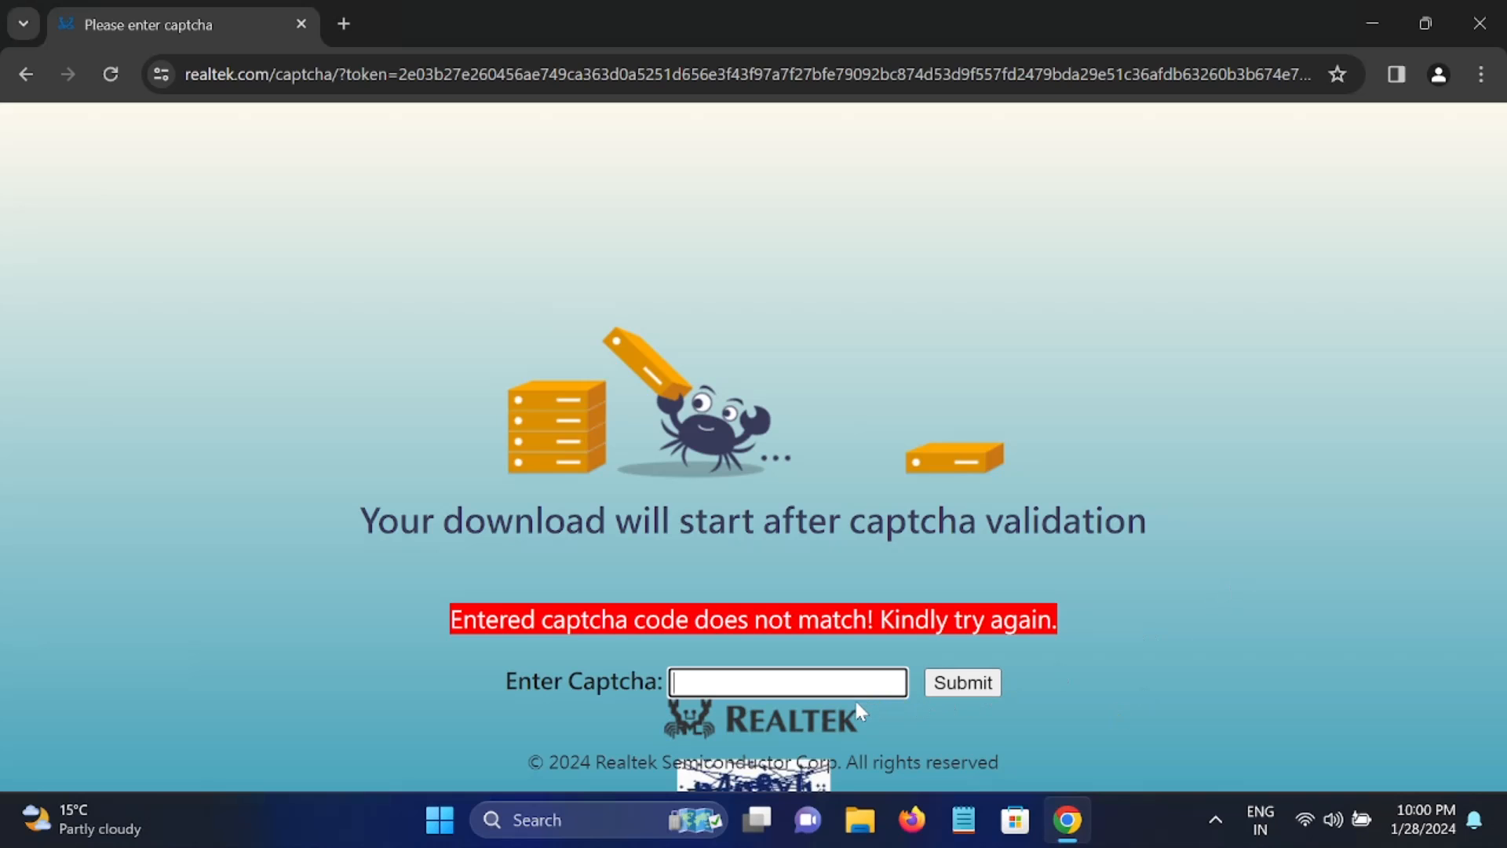
click(979, 750)
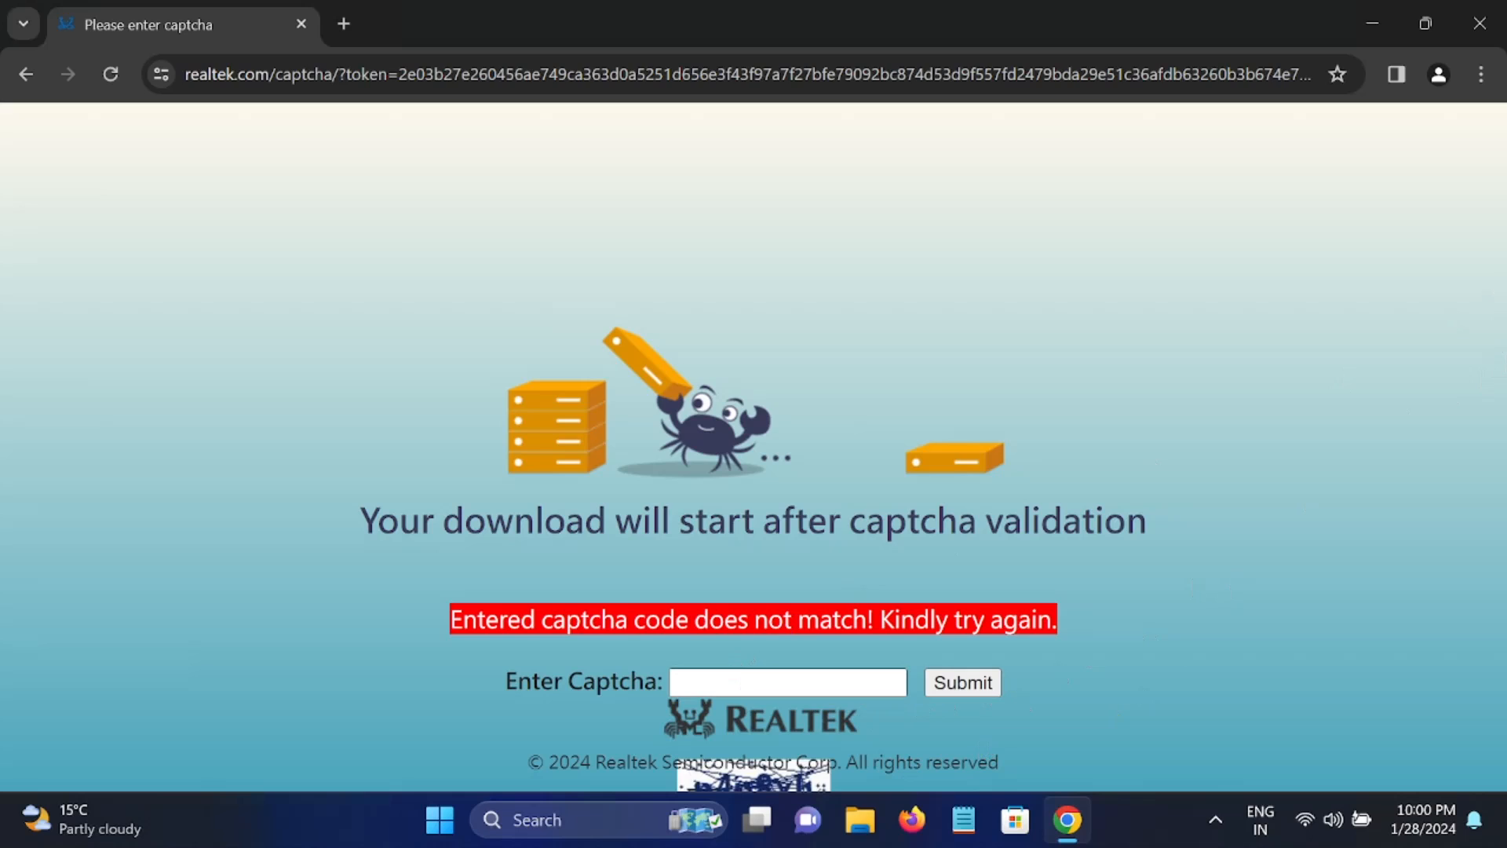
Zoom the page out one level to reveal the captcha image, and submit its code to start the driver download.
click(1481, 73)
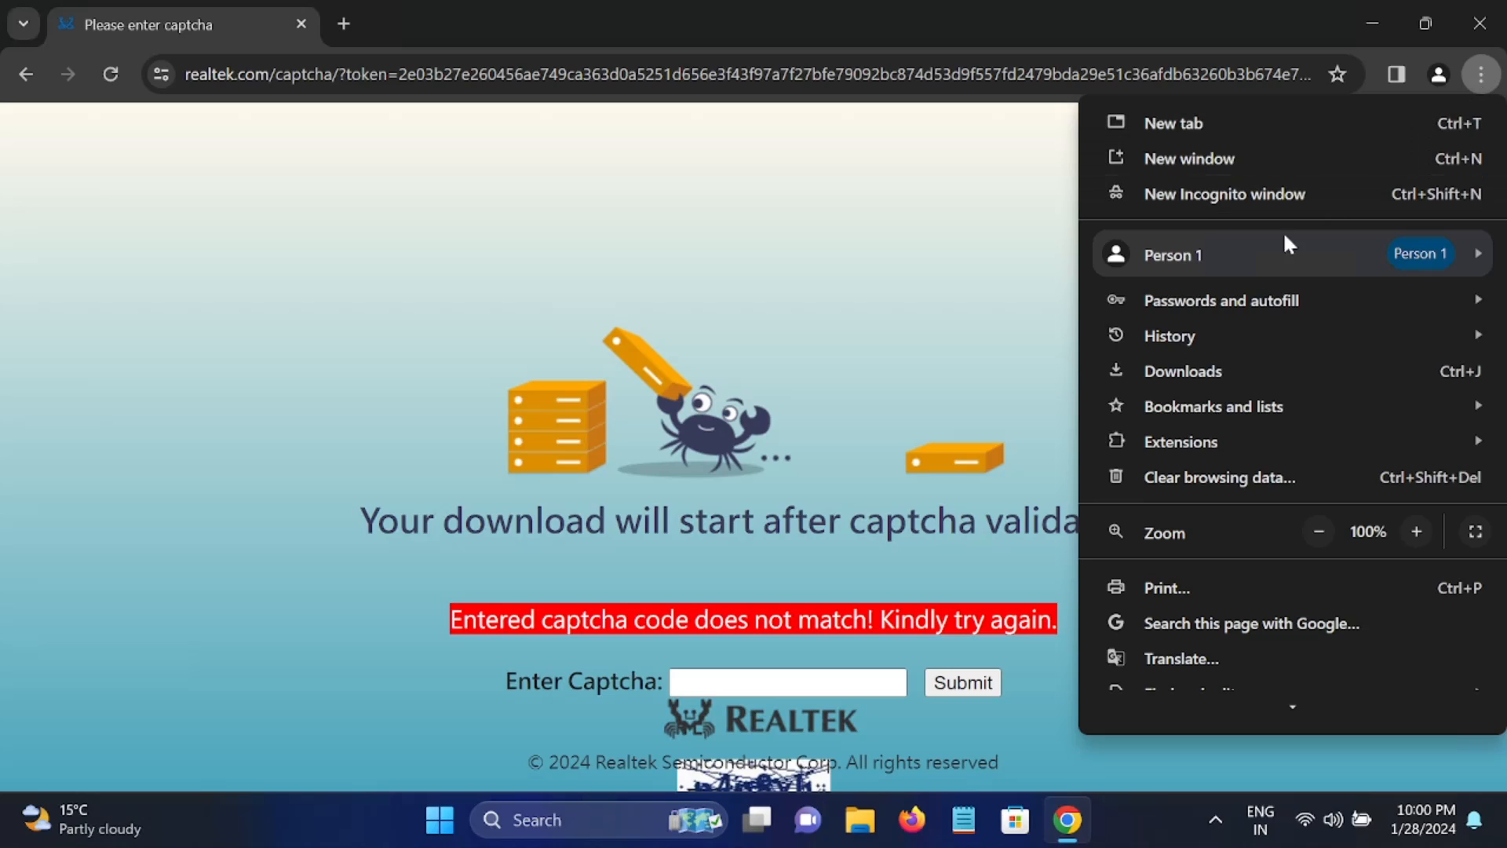
click(1319, 531)
click(714, 650)
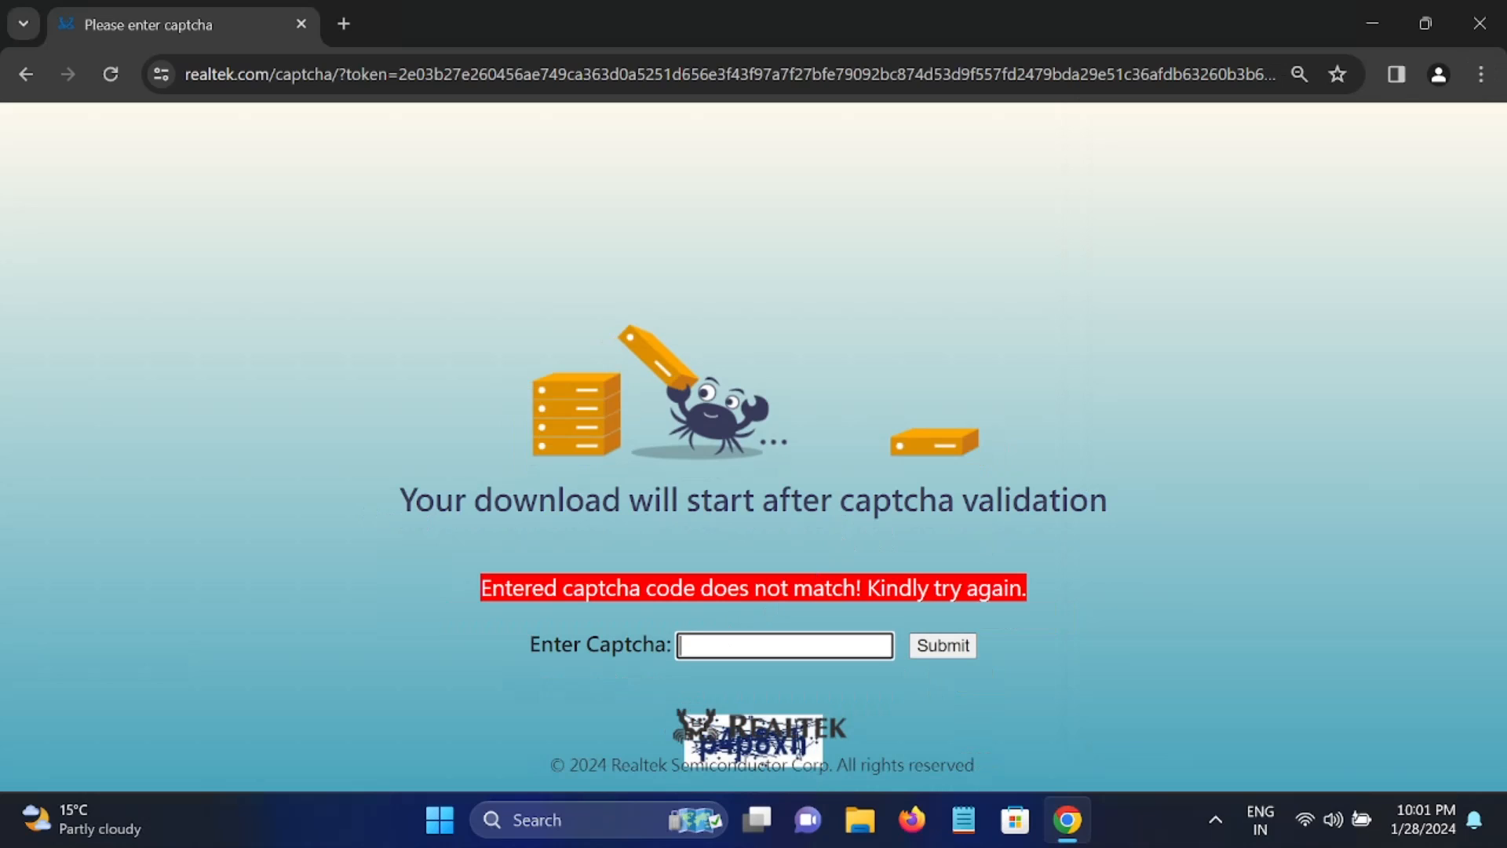
text(p4poxh)
click(966, 645)
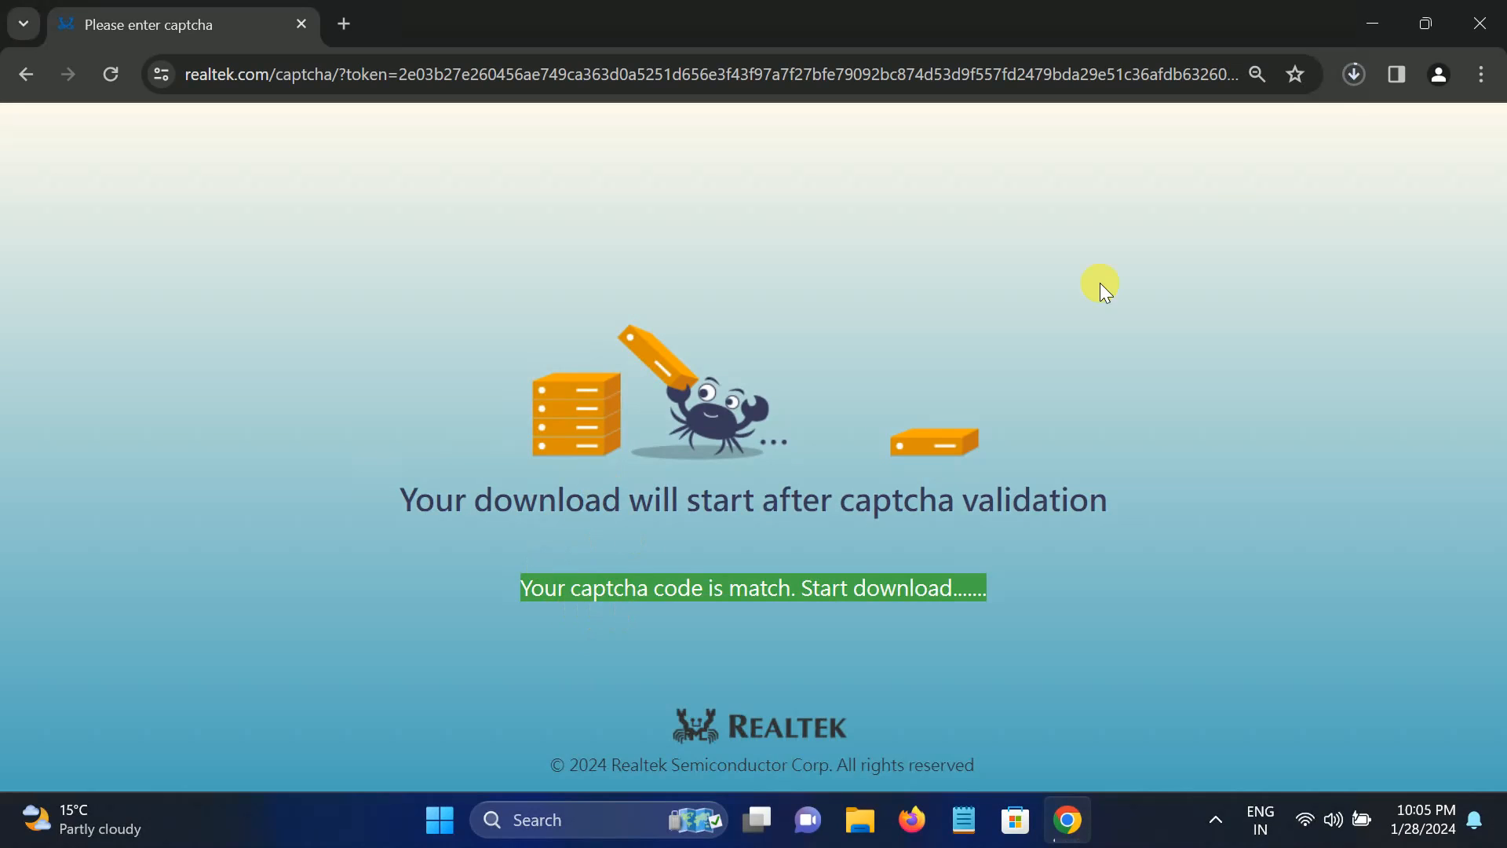
Check the driver's progress in the recent download history and minimize the browser.
click(1352, 75)
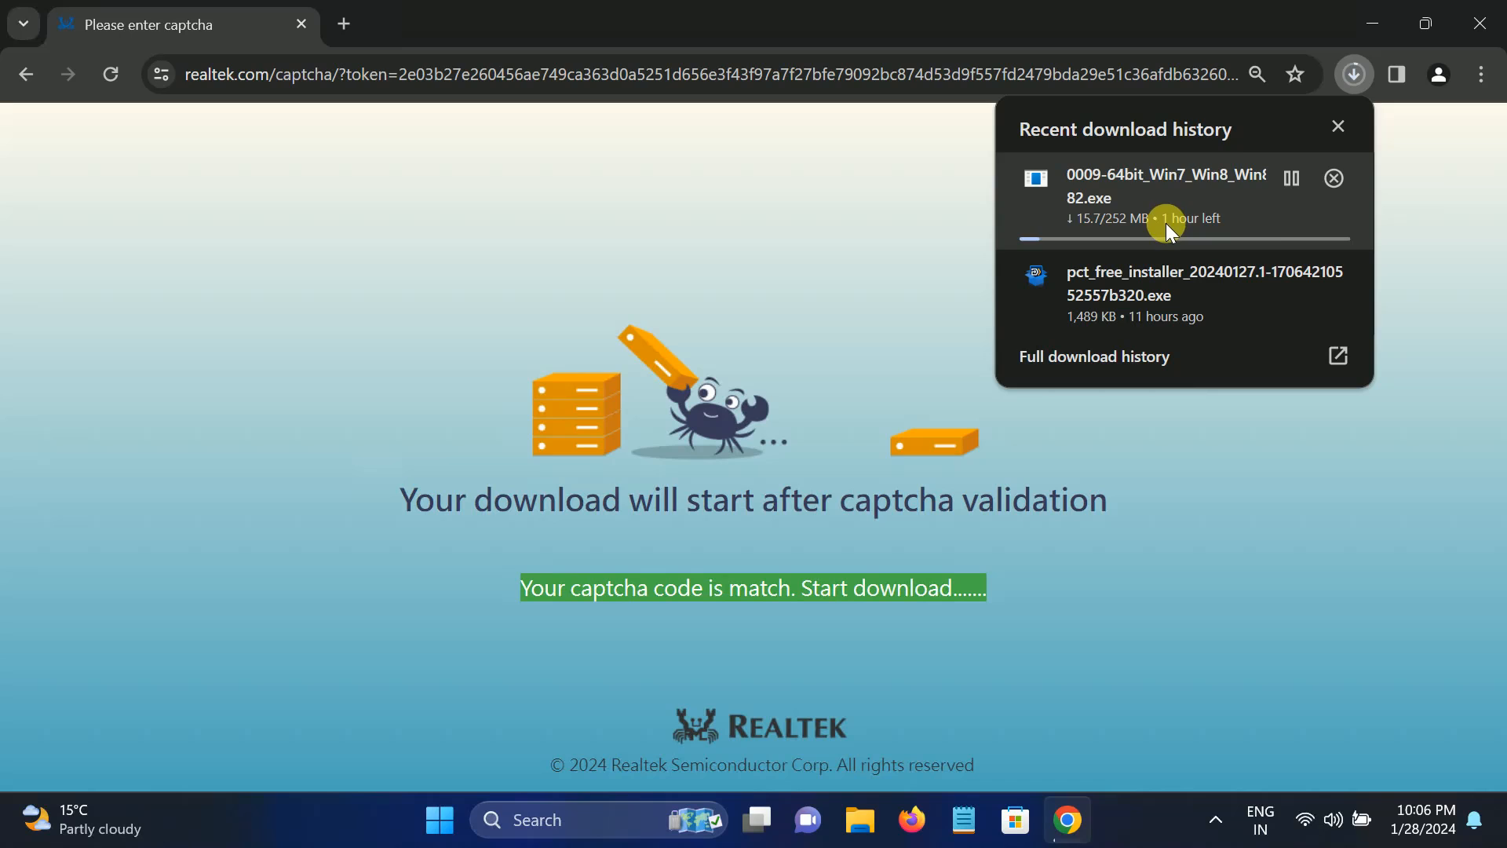
click(1372, 23)
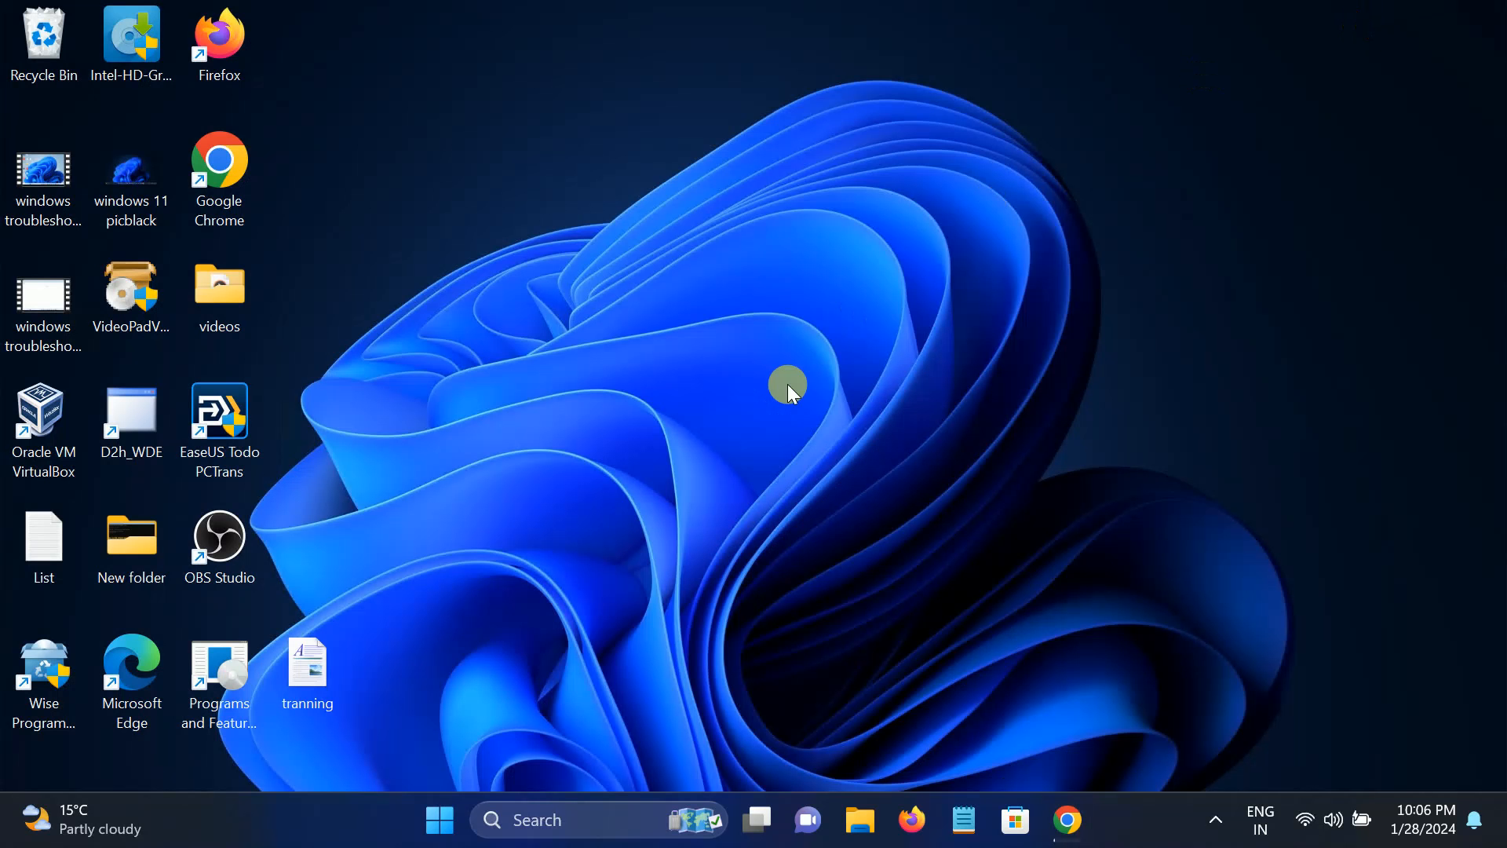
Open File Explorer and go to the folder C:\Program Files\Realtek\Audio\HDA.
click(863, 824)
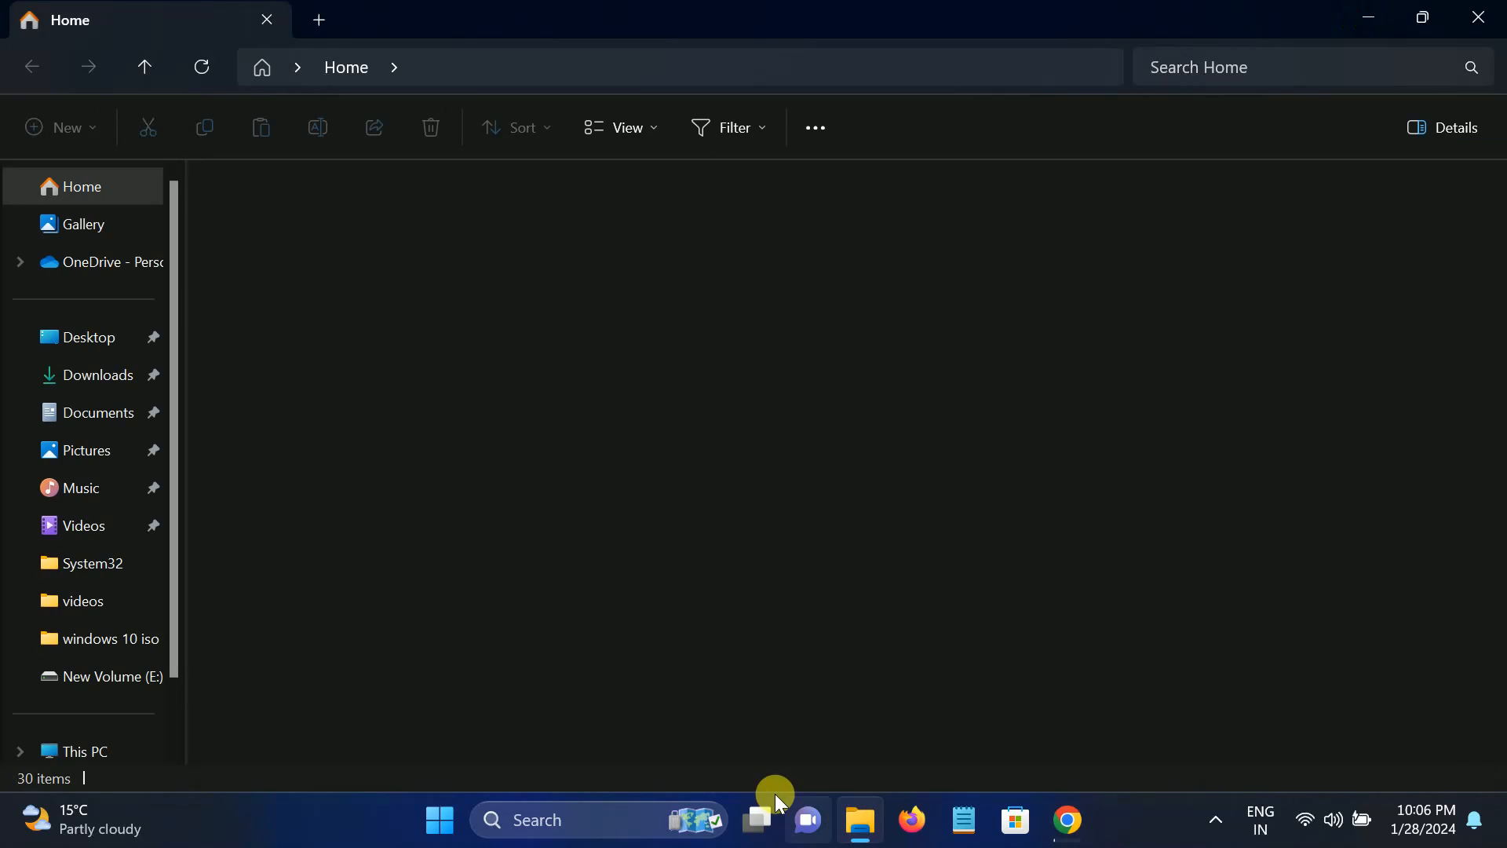
click(69, 750)
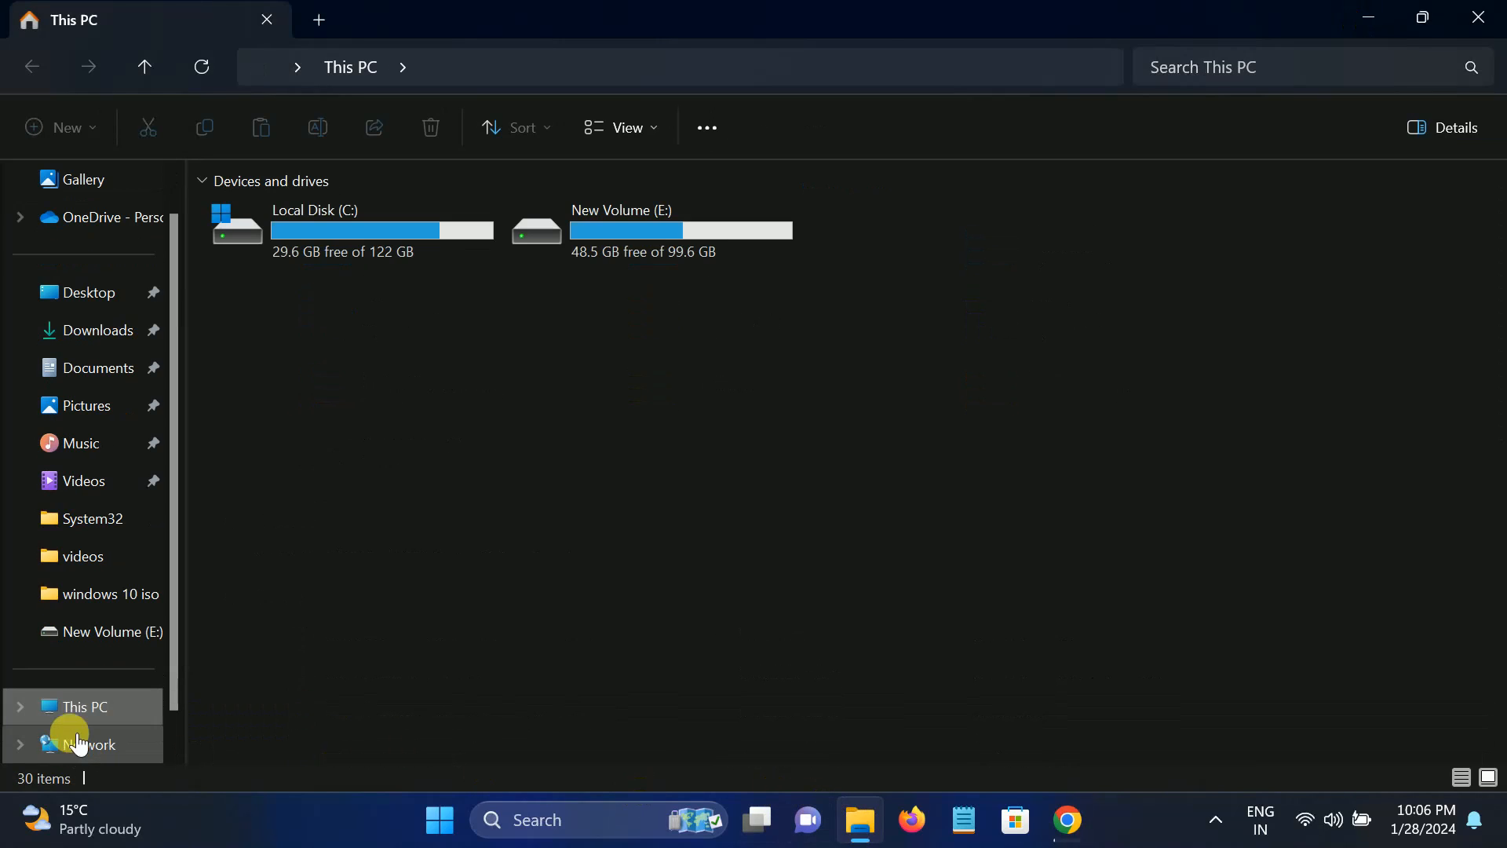
double_click(412, 233)
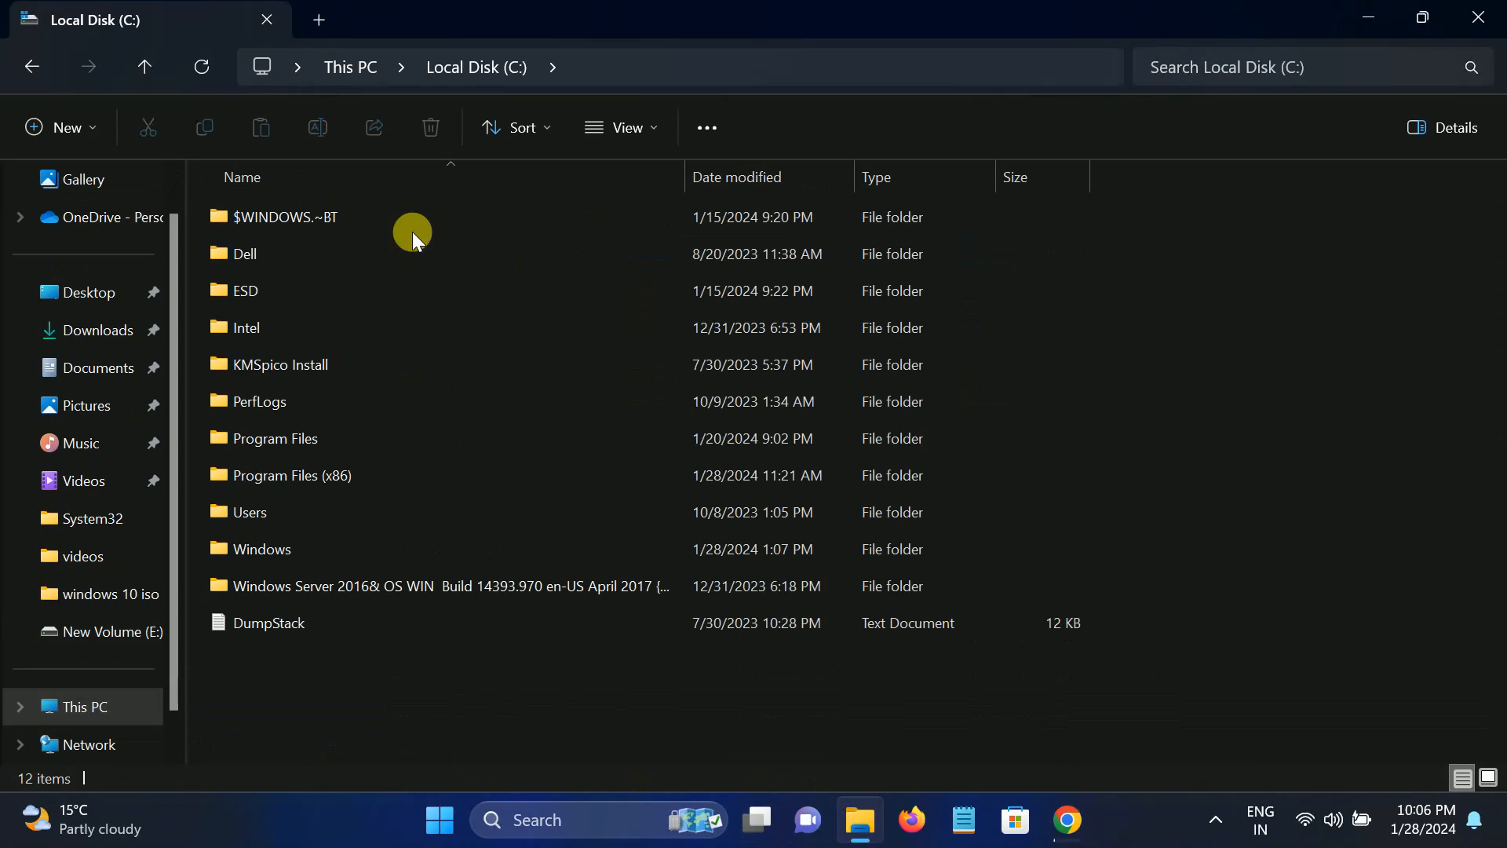
double_click(297, 437)
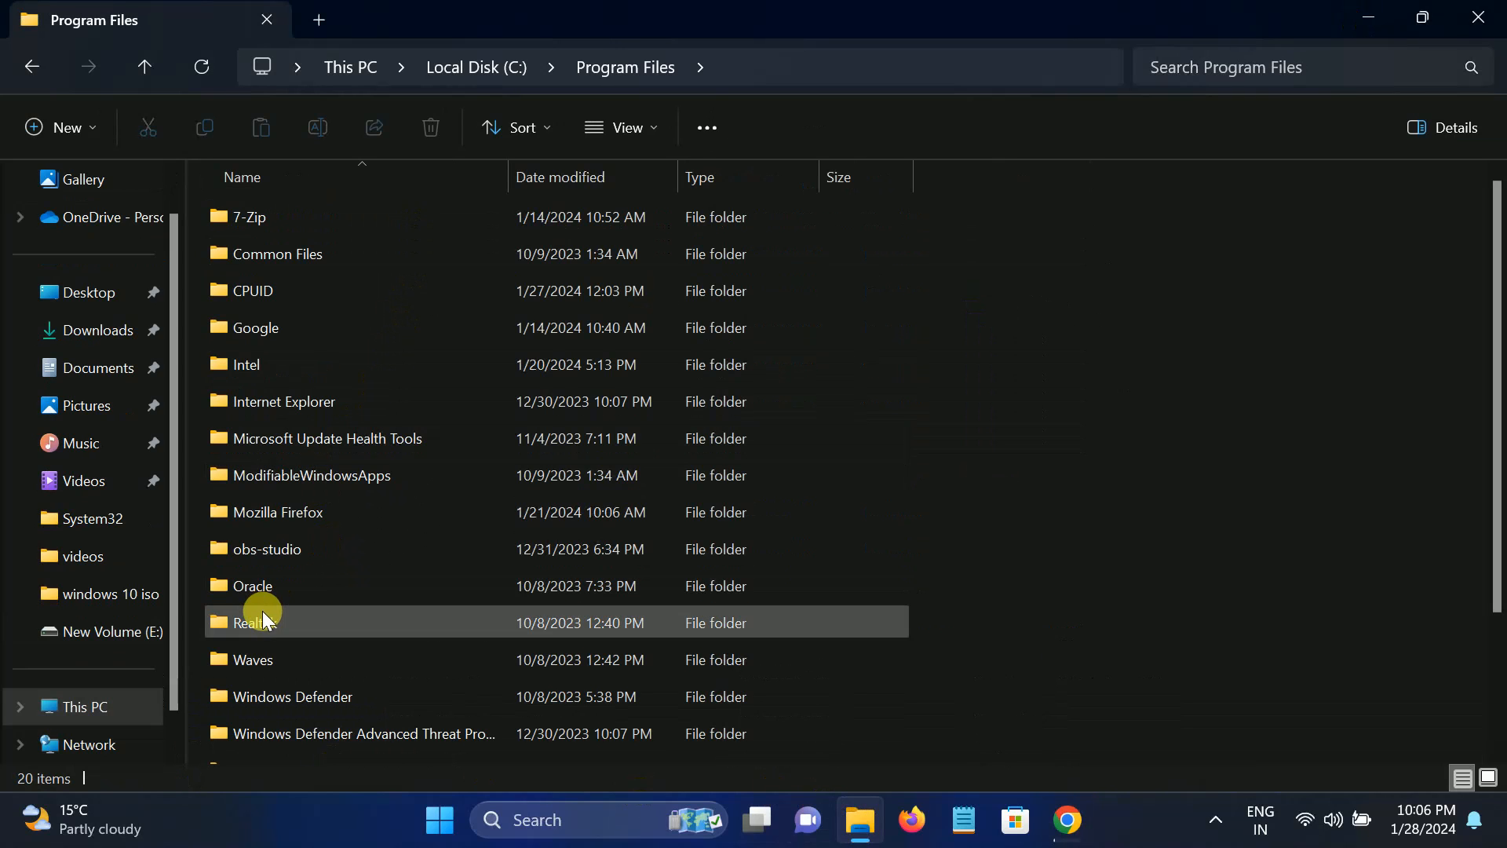
double_click(264, 613)
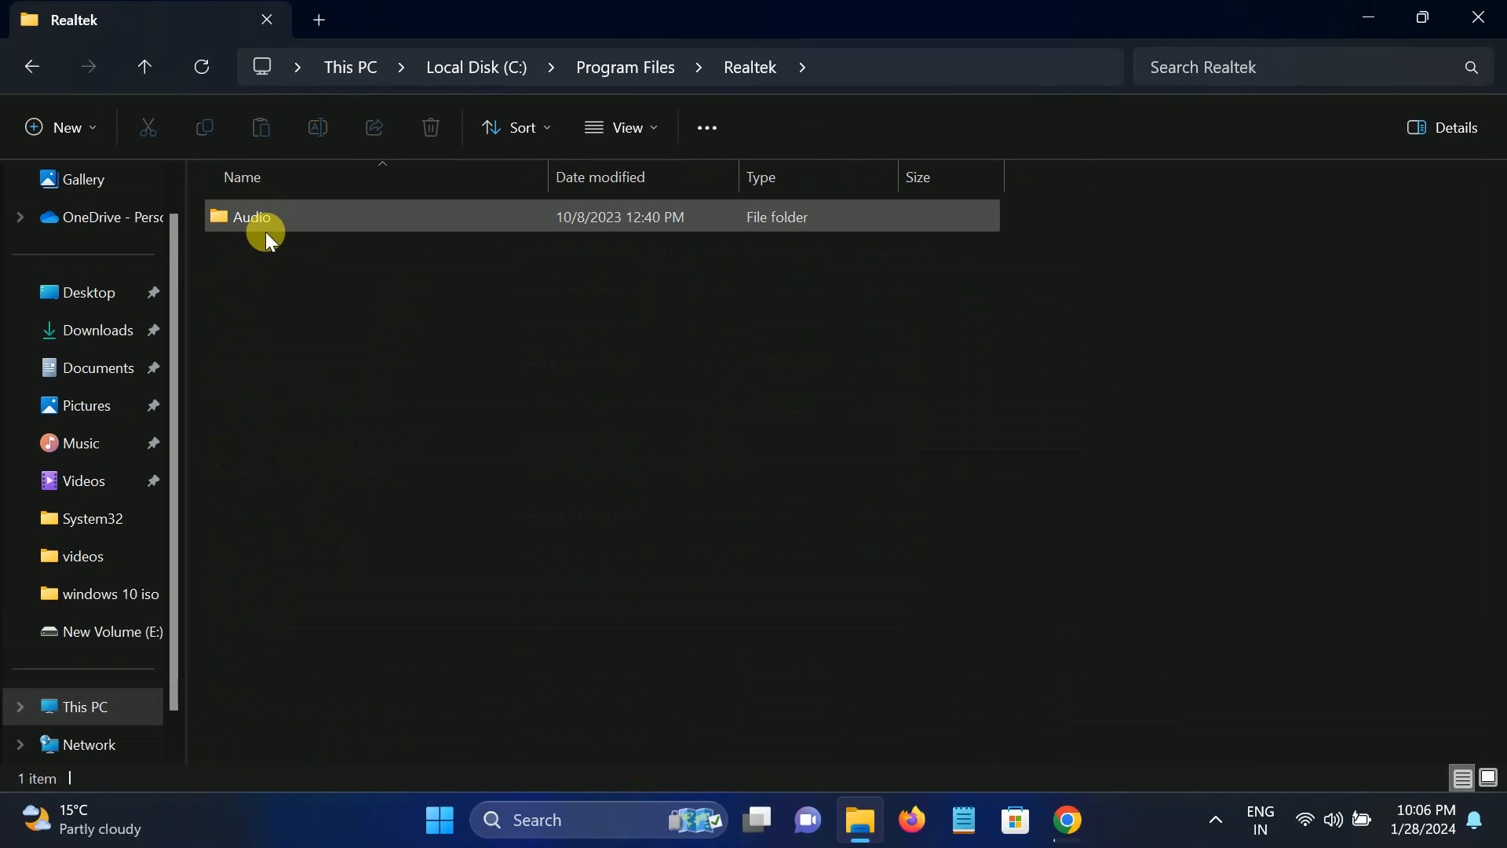
double_click(262, 215)
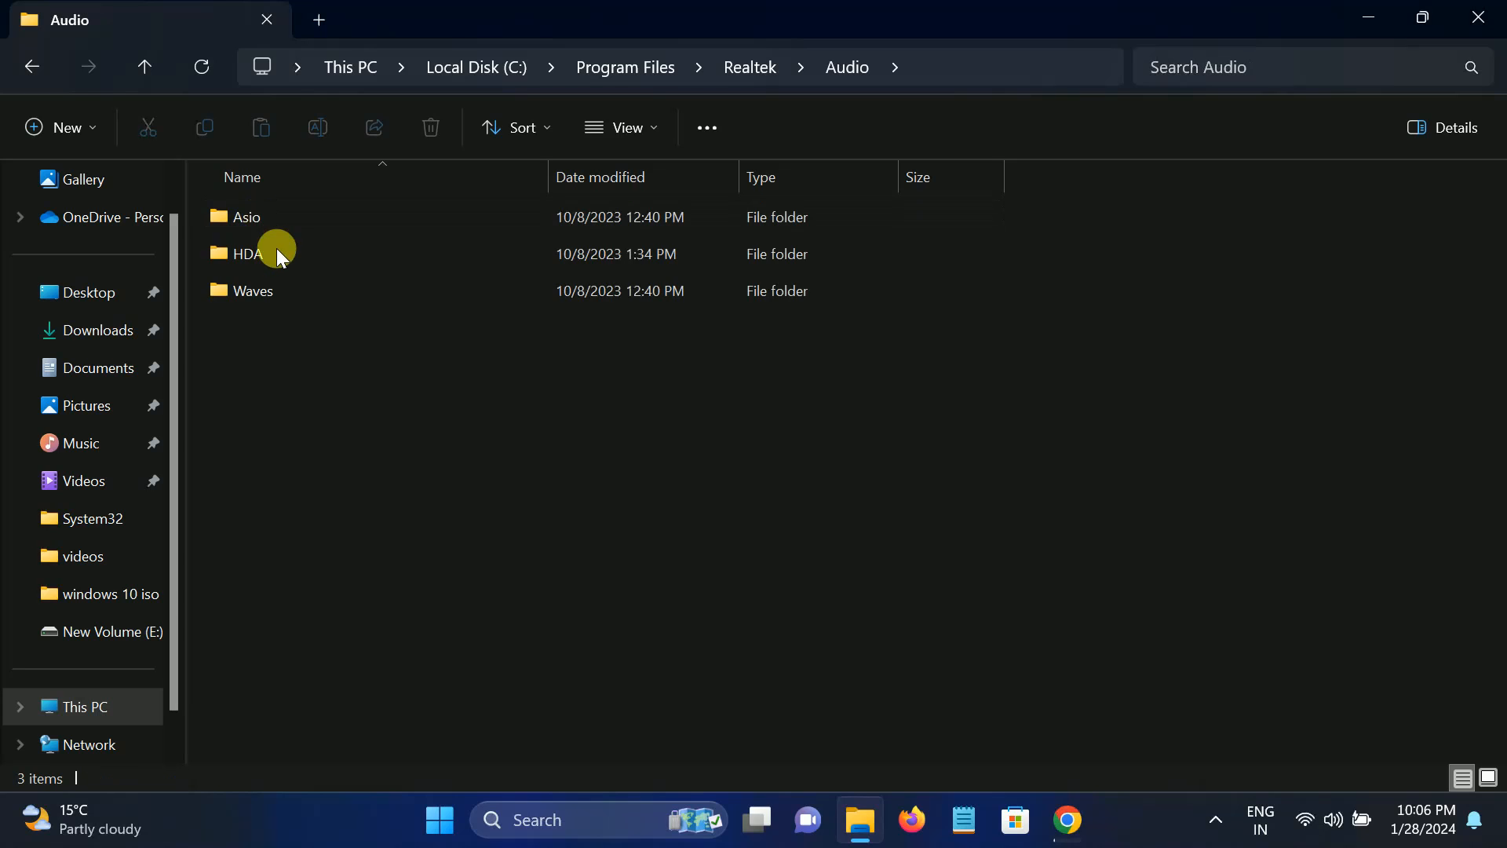
double_click(276, 253)
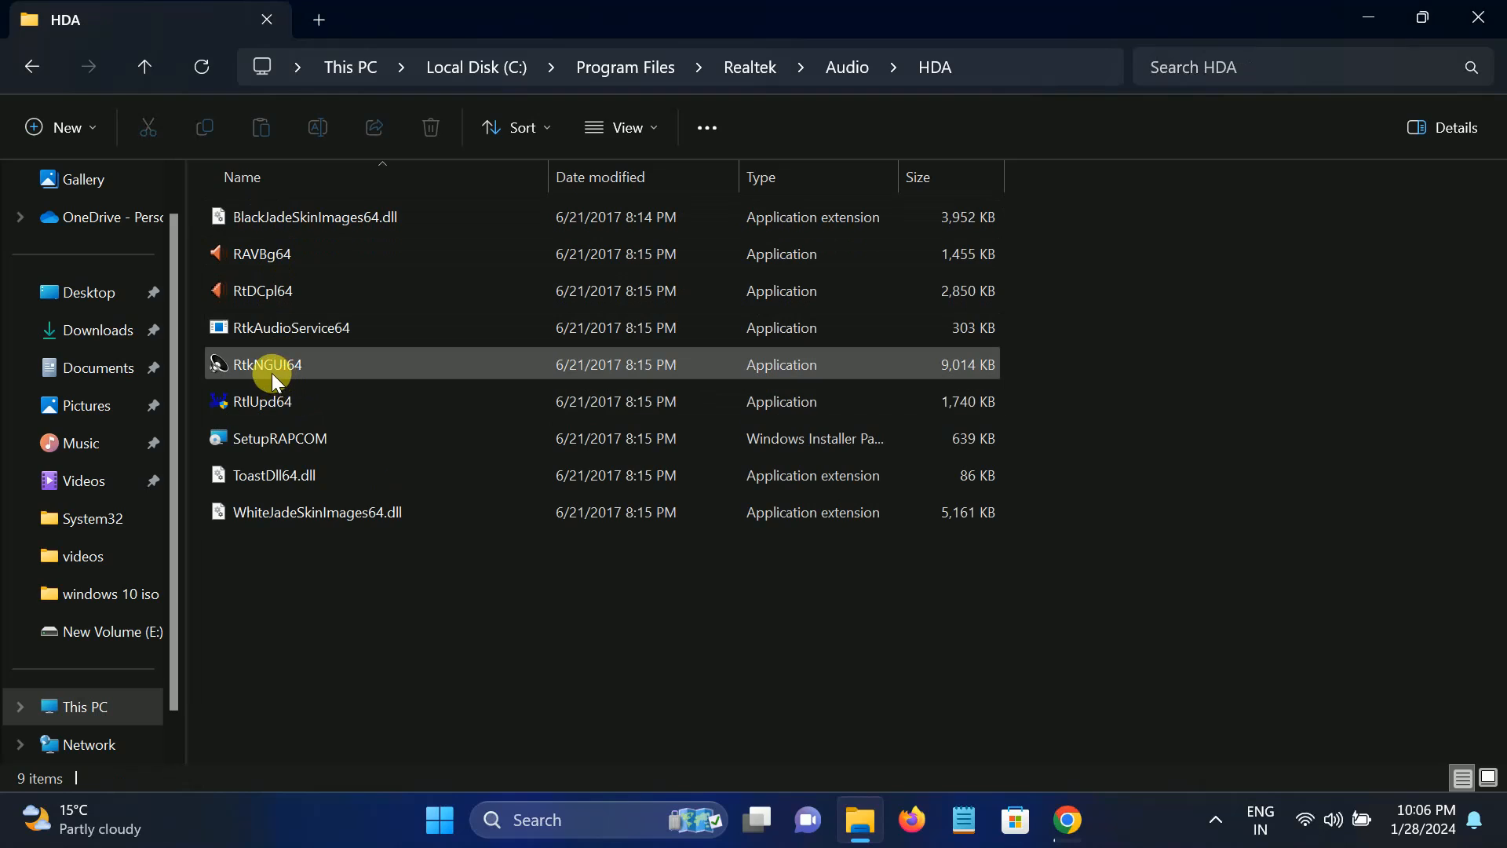
Launch RtkNGUI64, look through its Speaker / Headphone, Microphone and Advanced settings, including Setting and Jack Information, and close it.
mouse_move(254, 370)
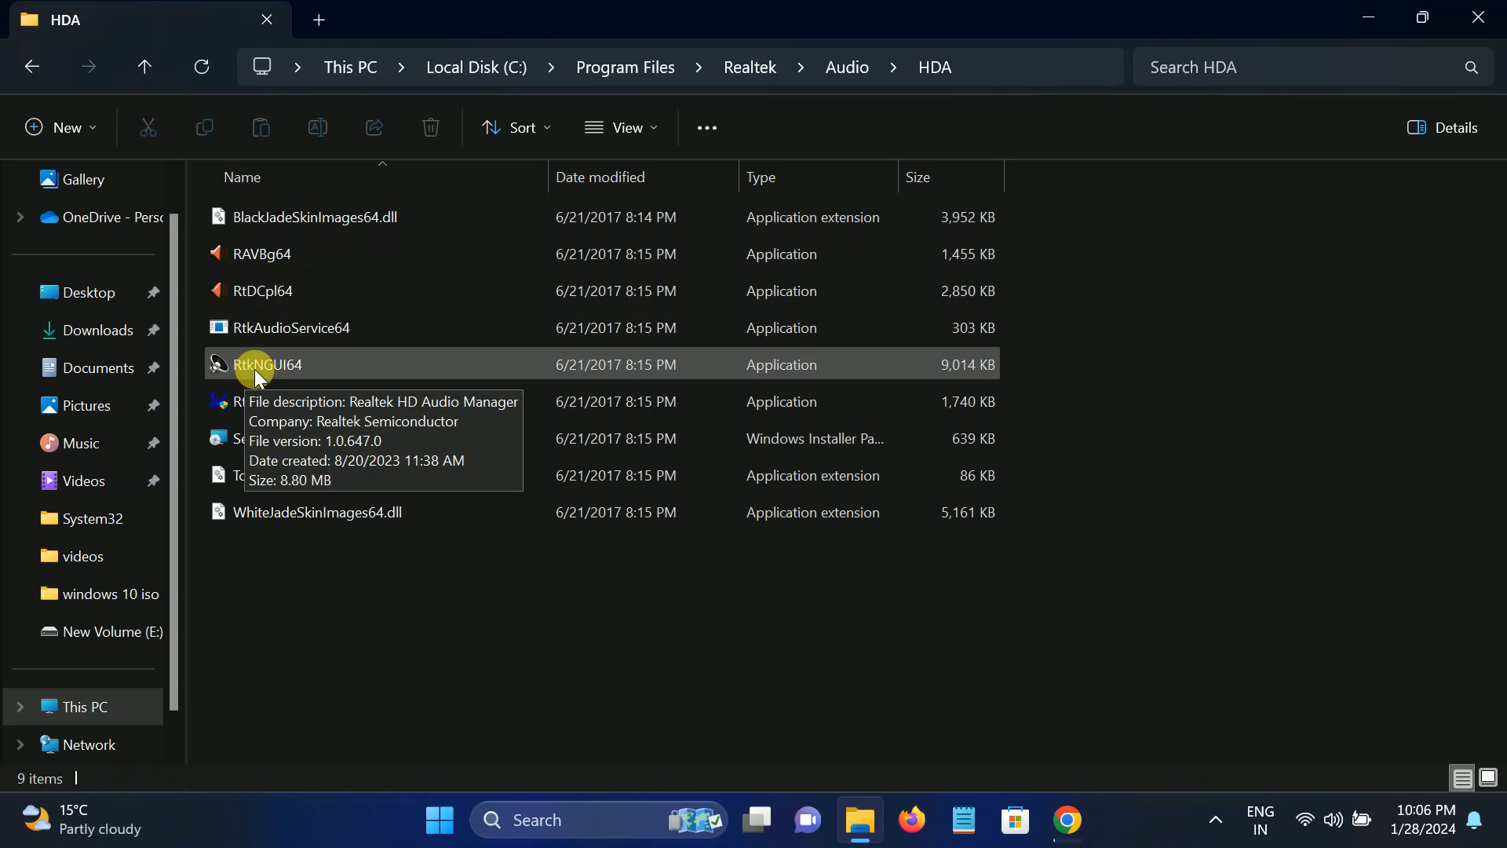
double_click(304, 371)
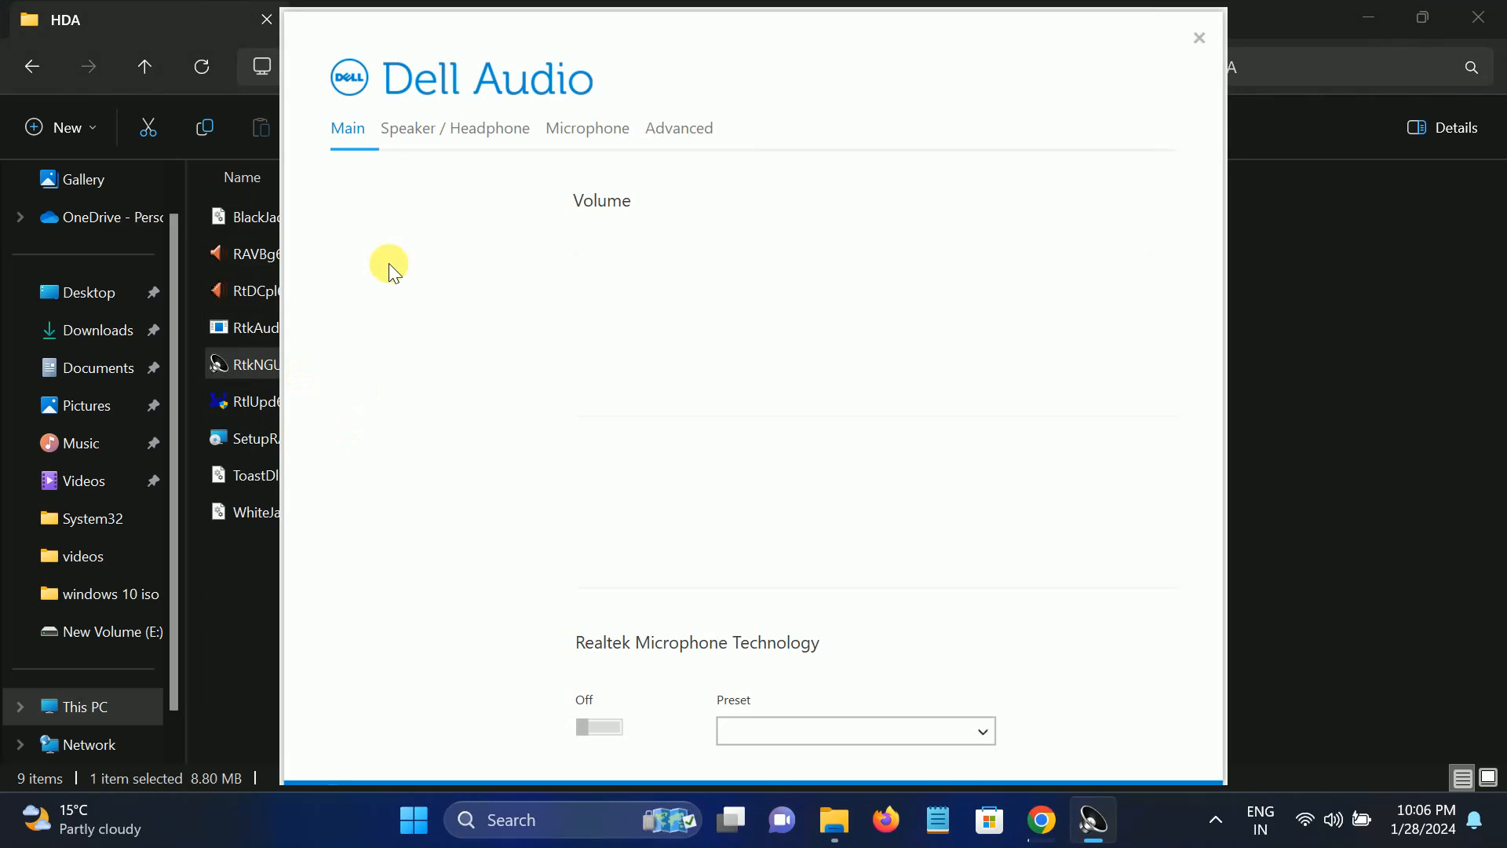
click(445, 128)
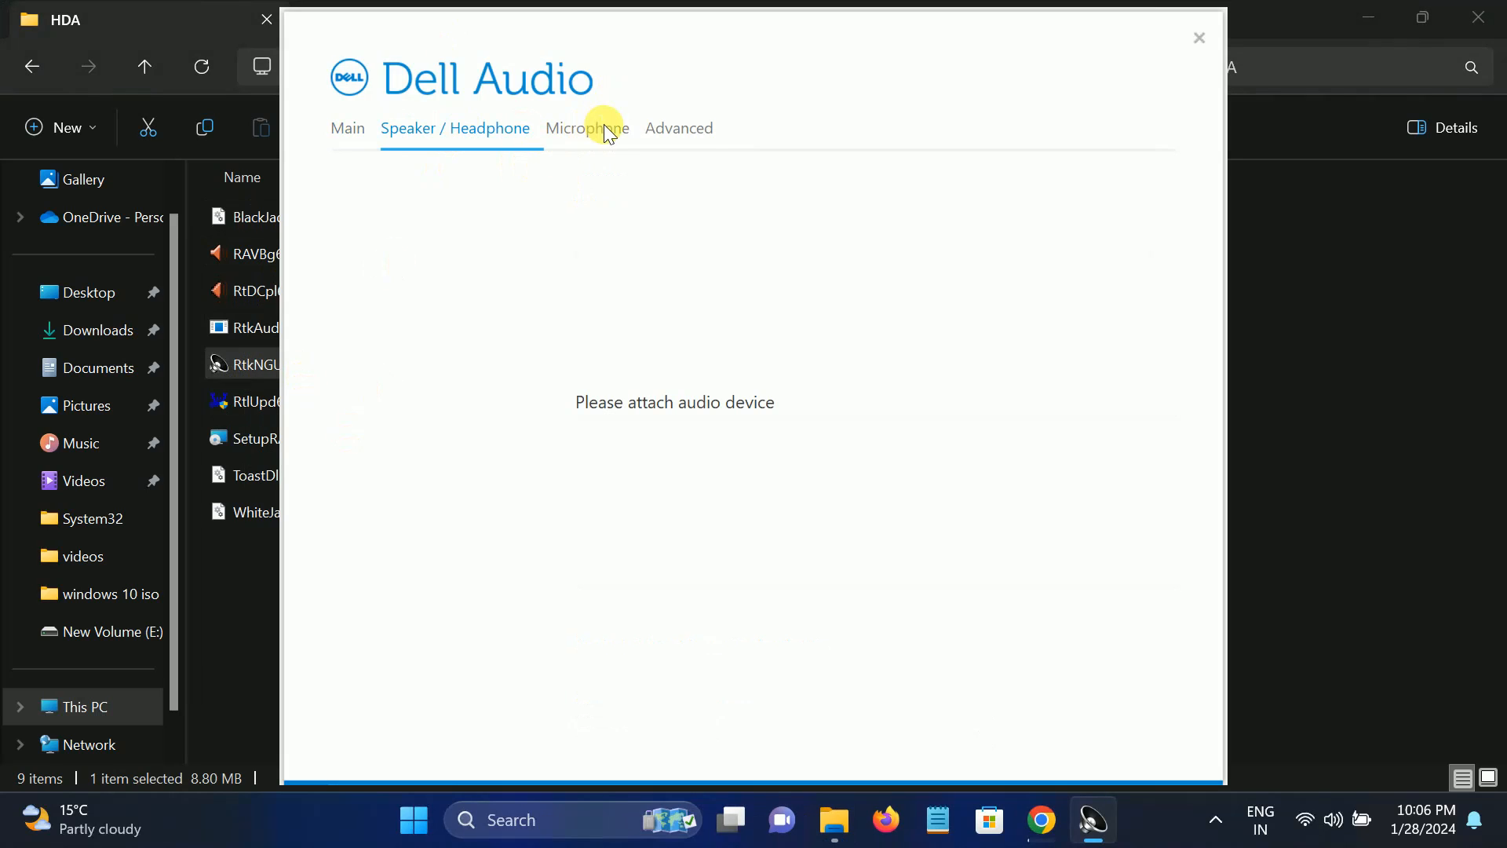
click(593, 129)
click(699, 130)
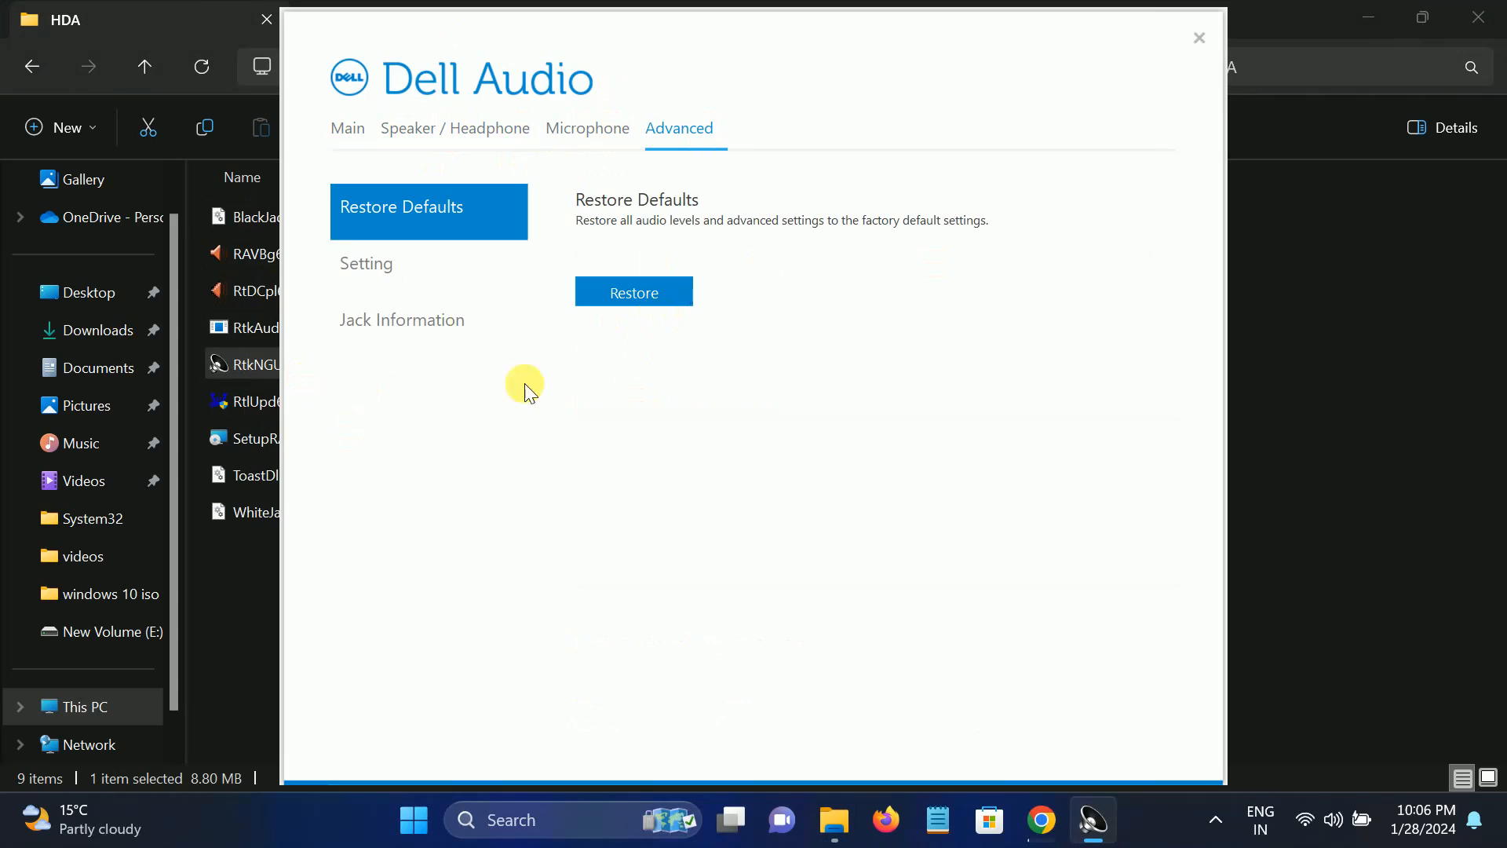
click(371, 267)
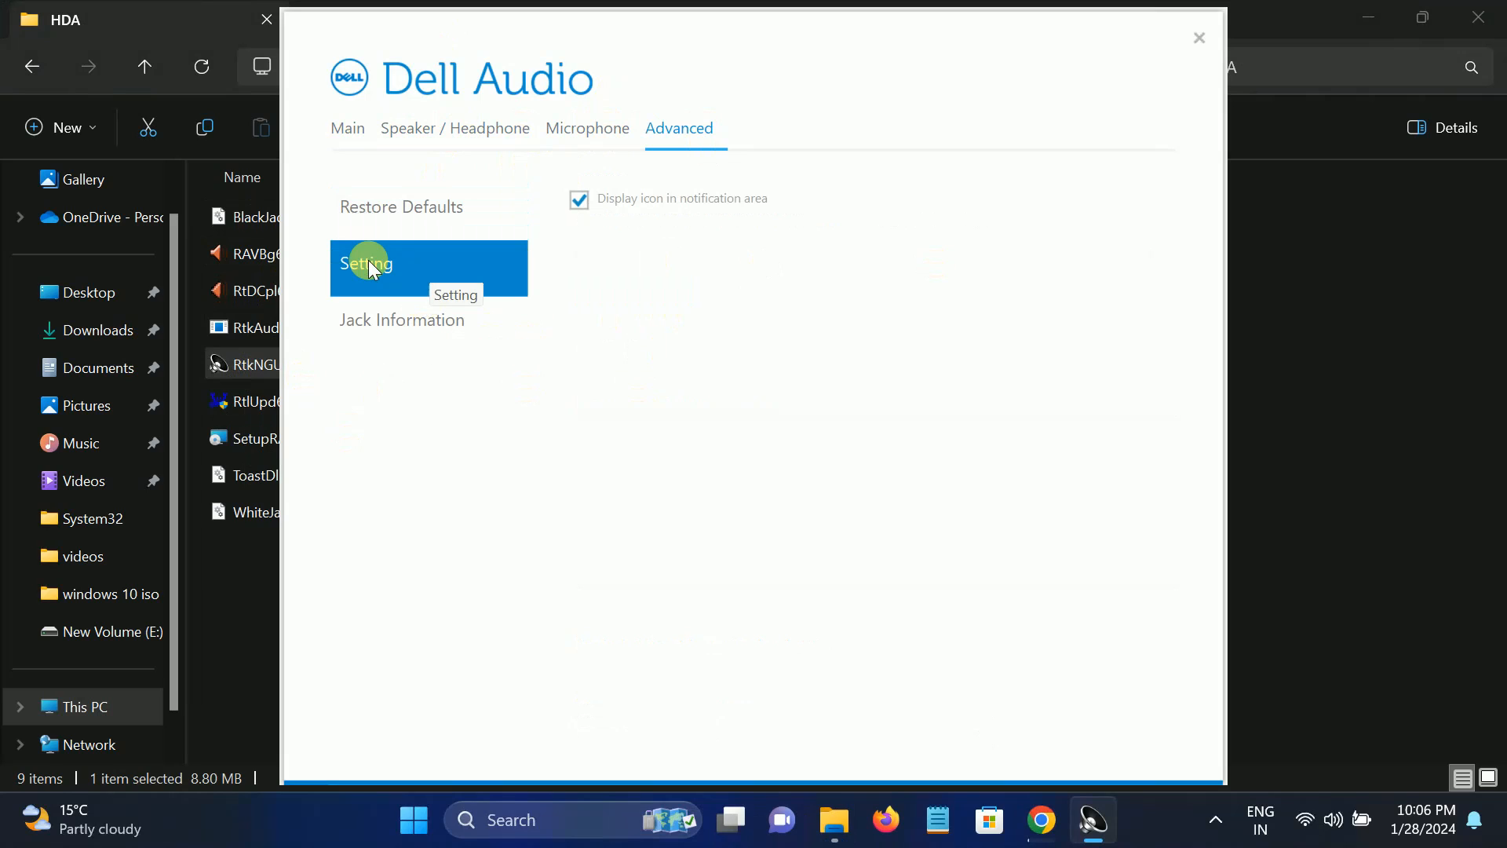
click(403, 330)
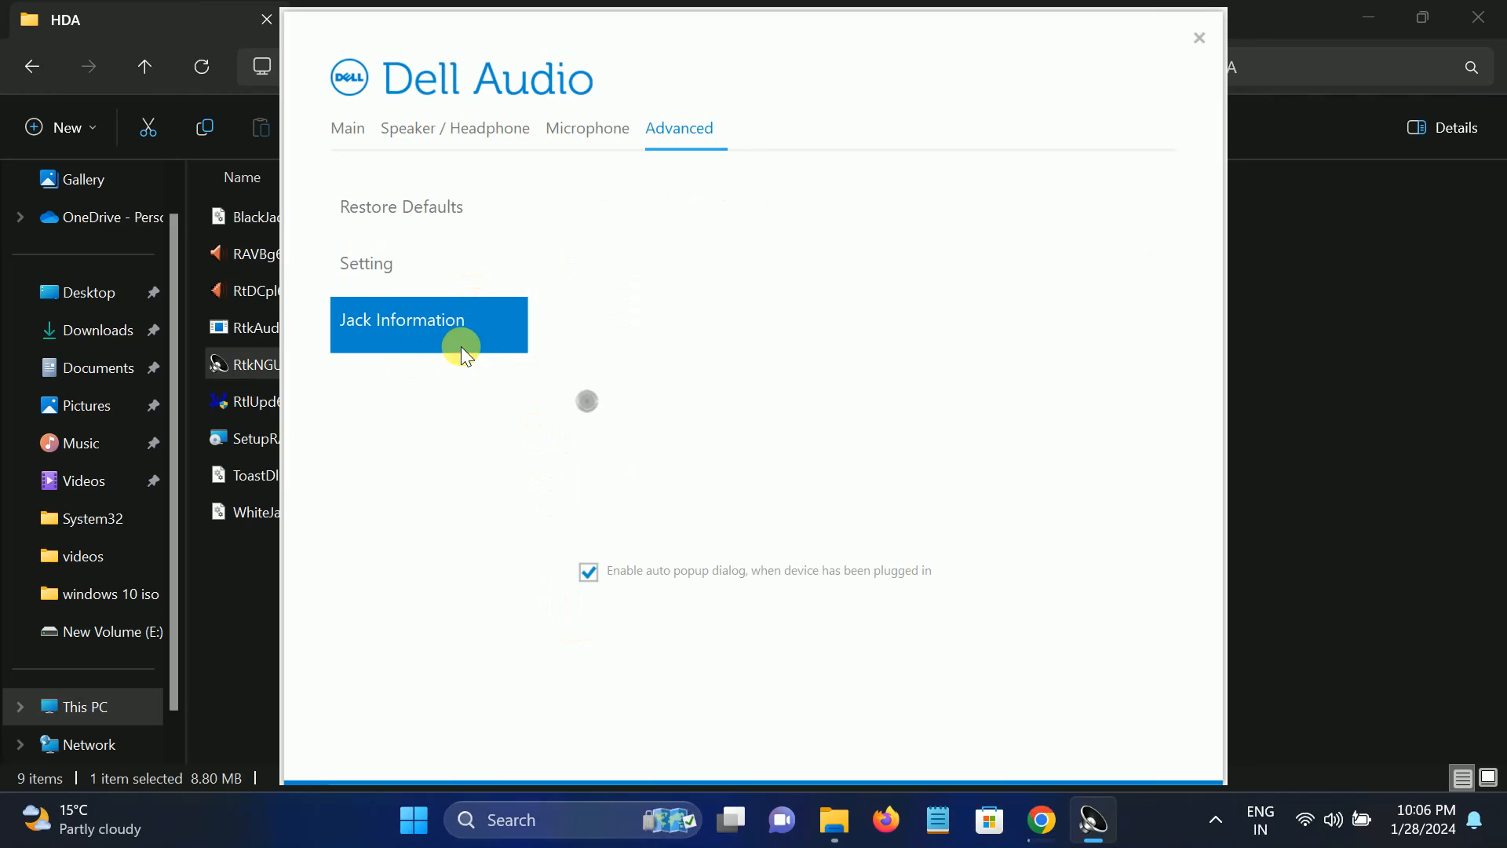
click(1199, 38)
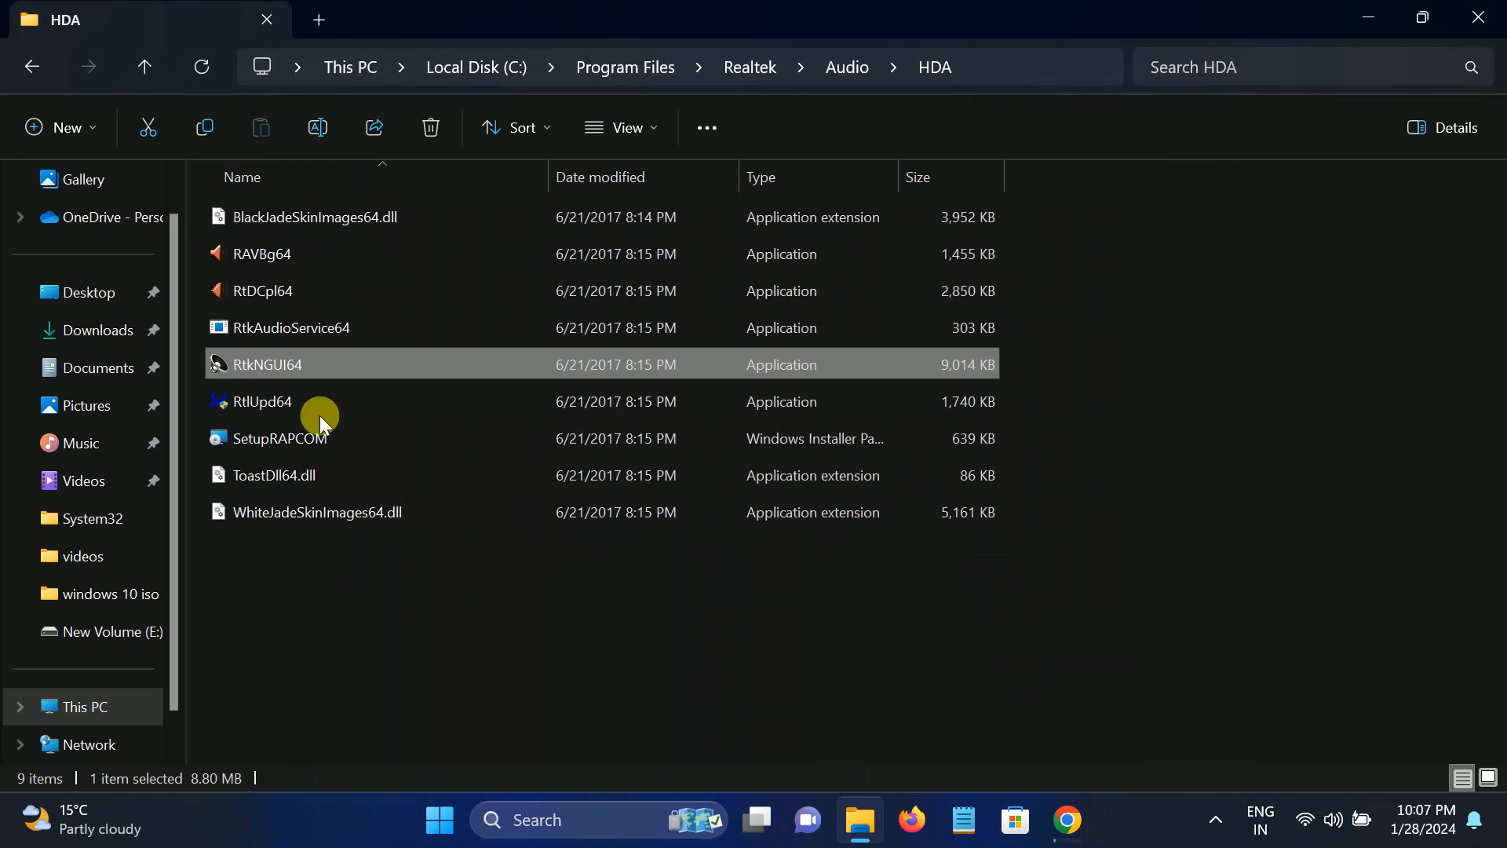
Create a desktop shortcut for RtkNGUI64 and launch the audio manager from it after closing the HDA folder.
right_click(302, 366)
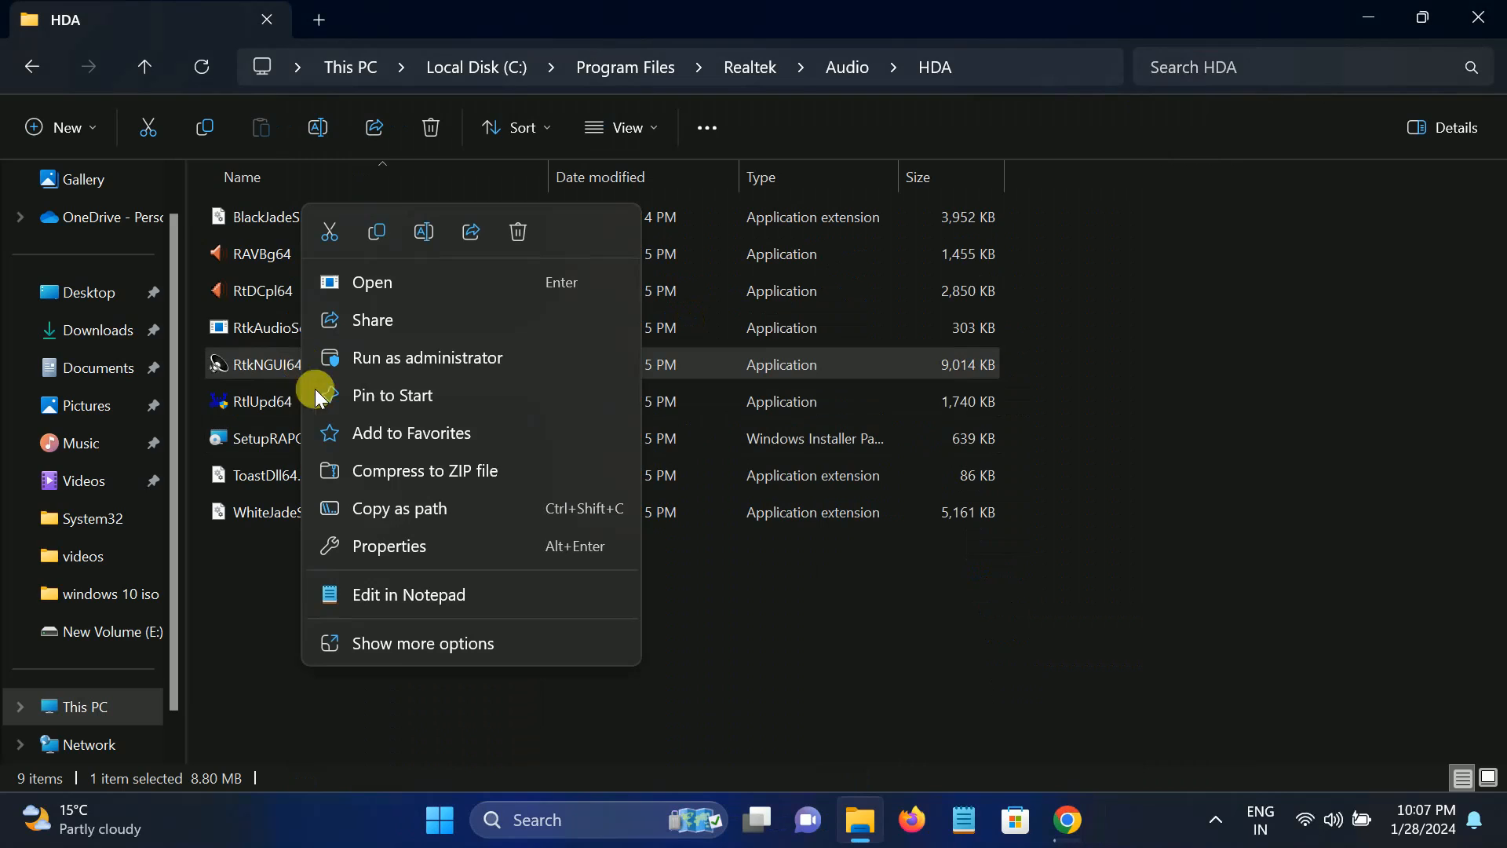
click(396, 647)
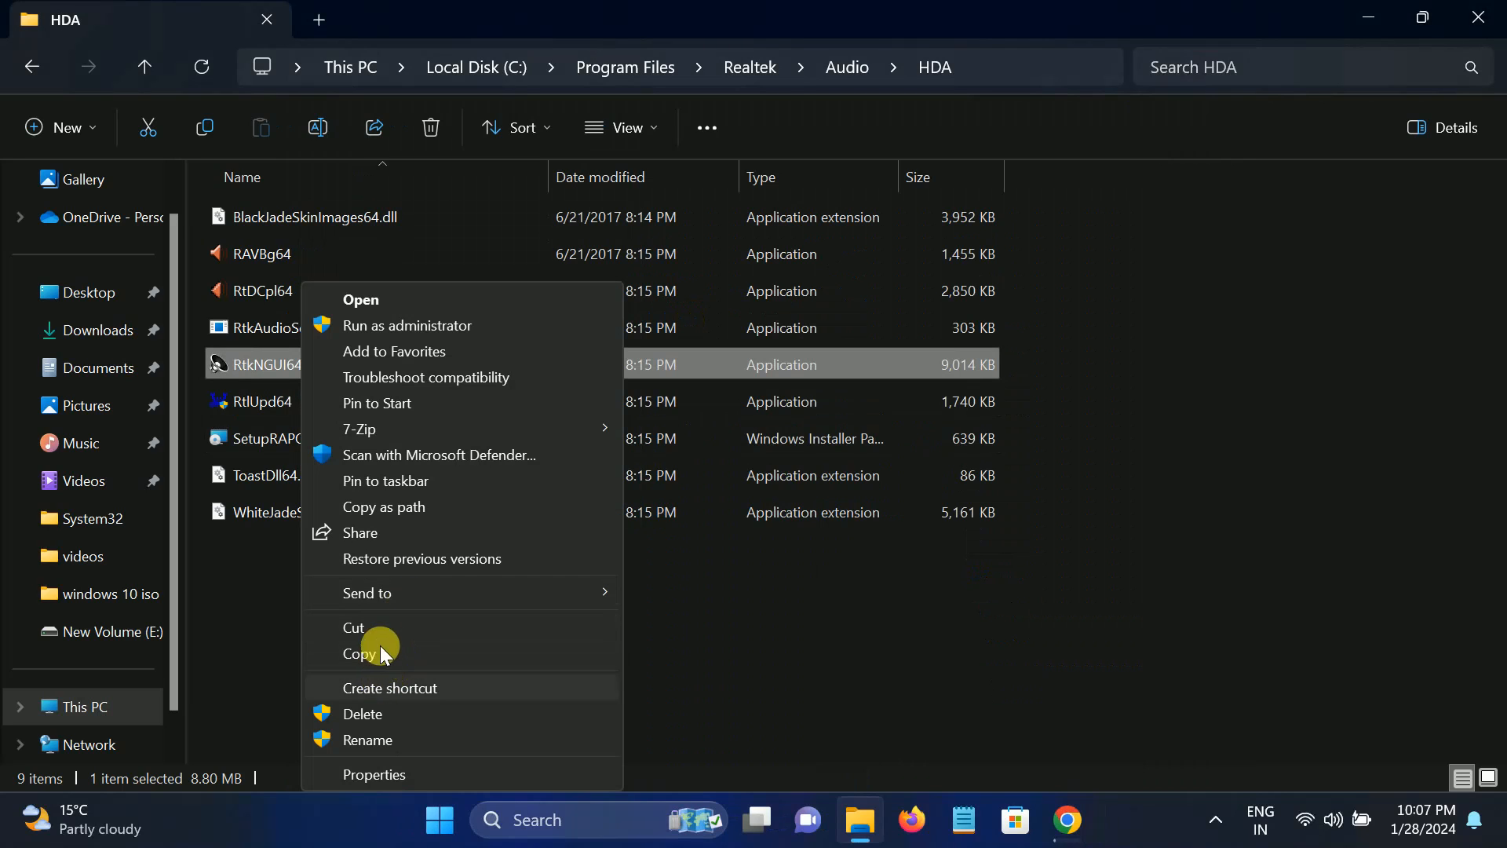
mouse_move(389, 592)
click(721, 648)
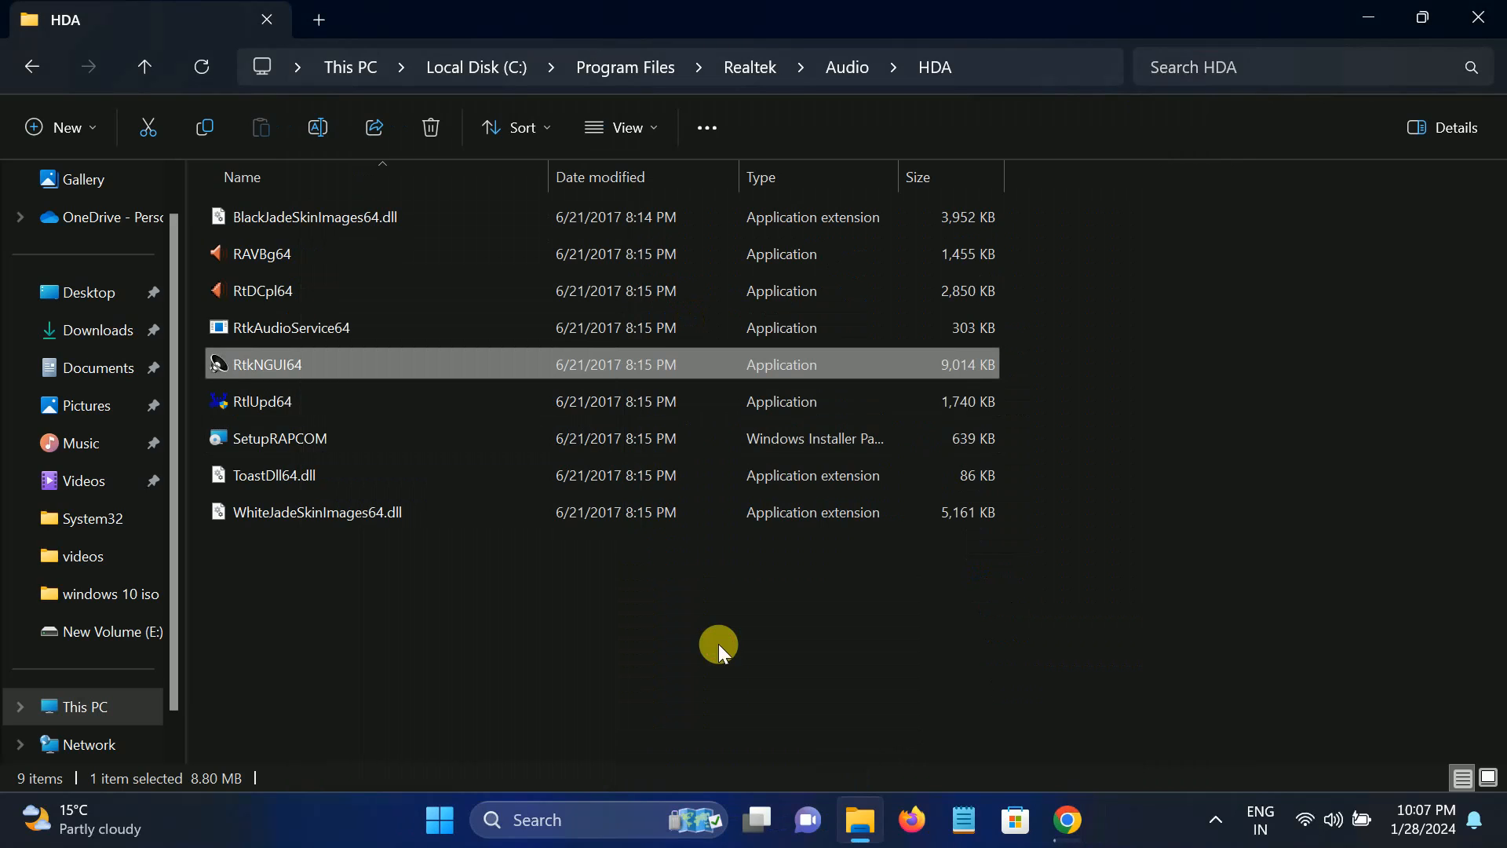
click(1478, 18)
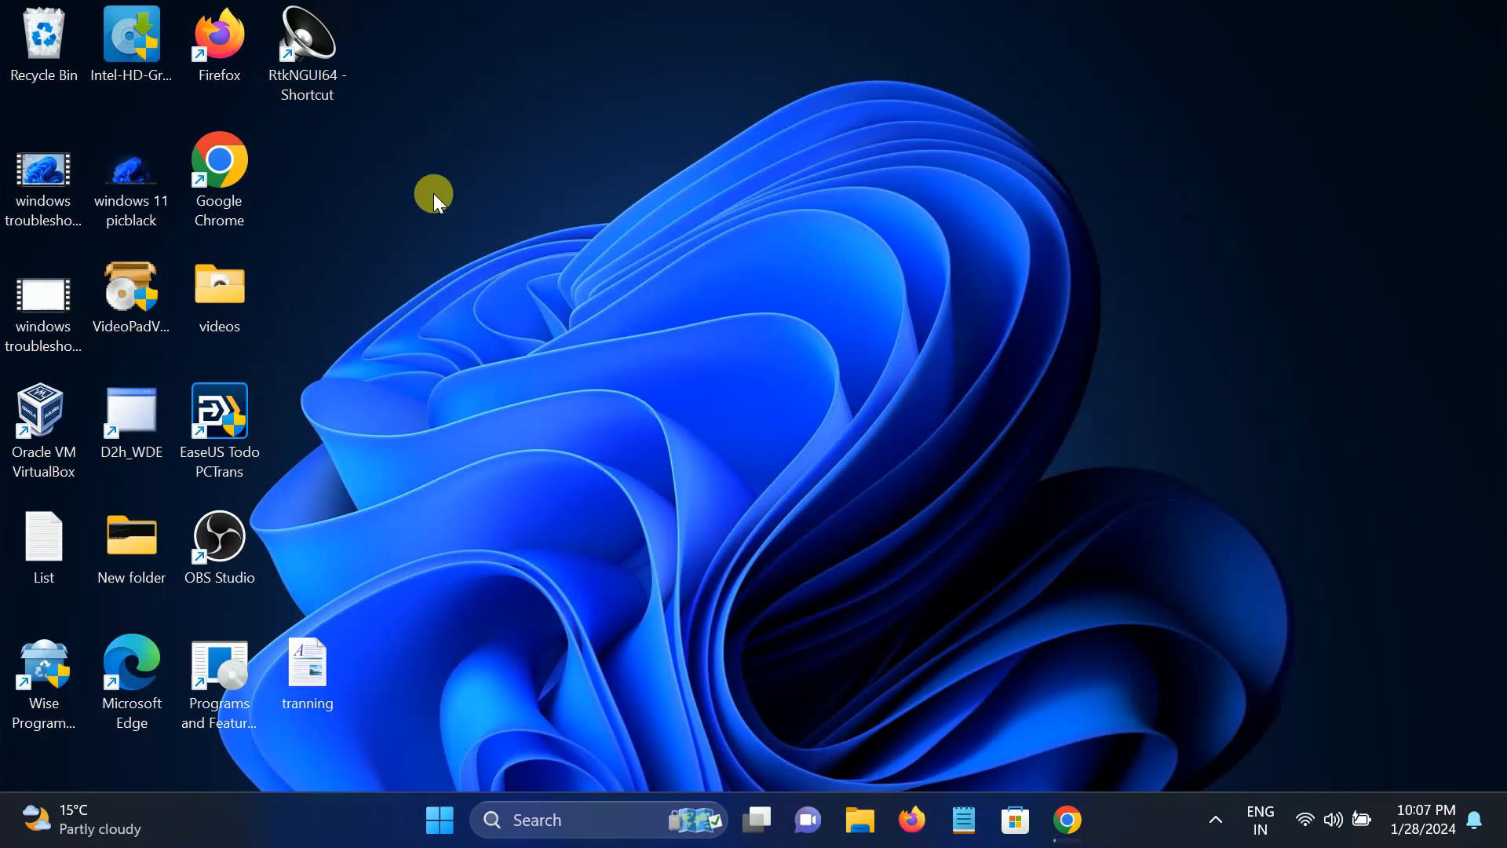
double_click(333, 81)
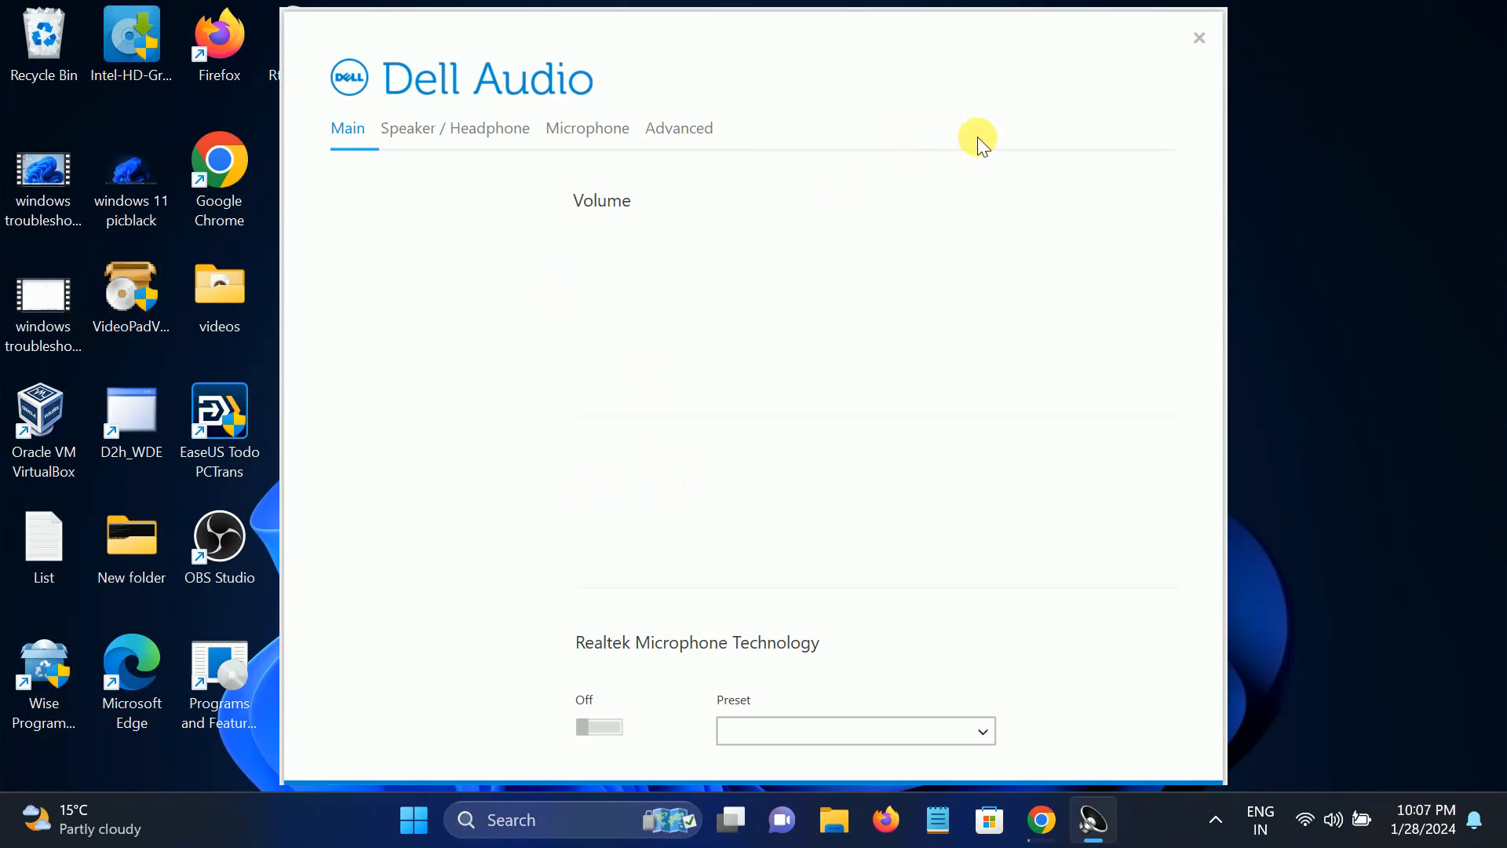
Close the Dell Audio window and open the Windows Services console.
click(1201, 35)
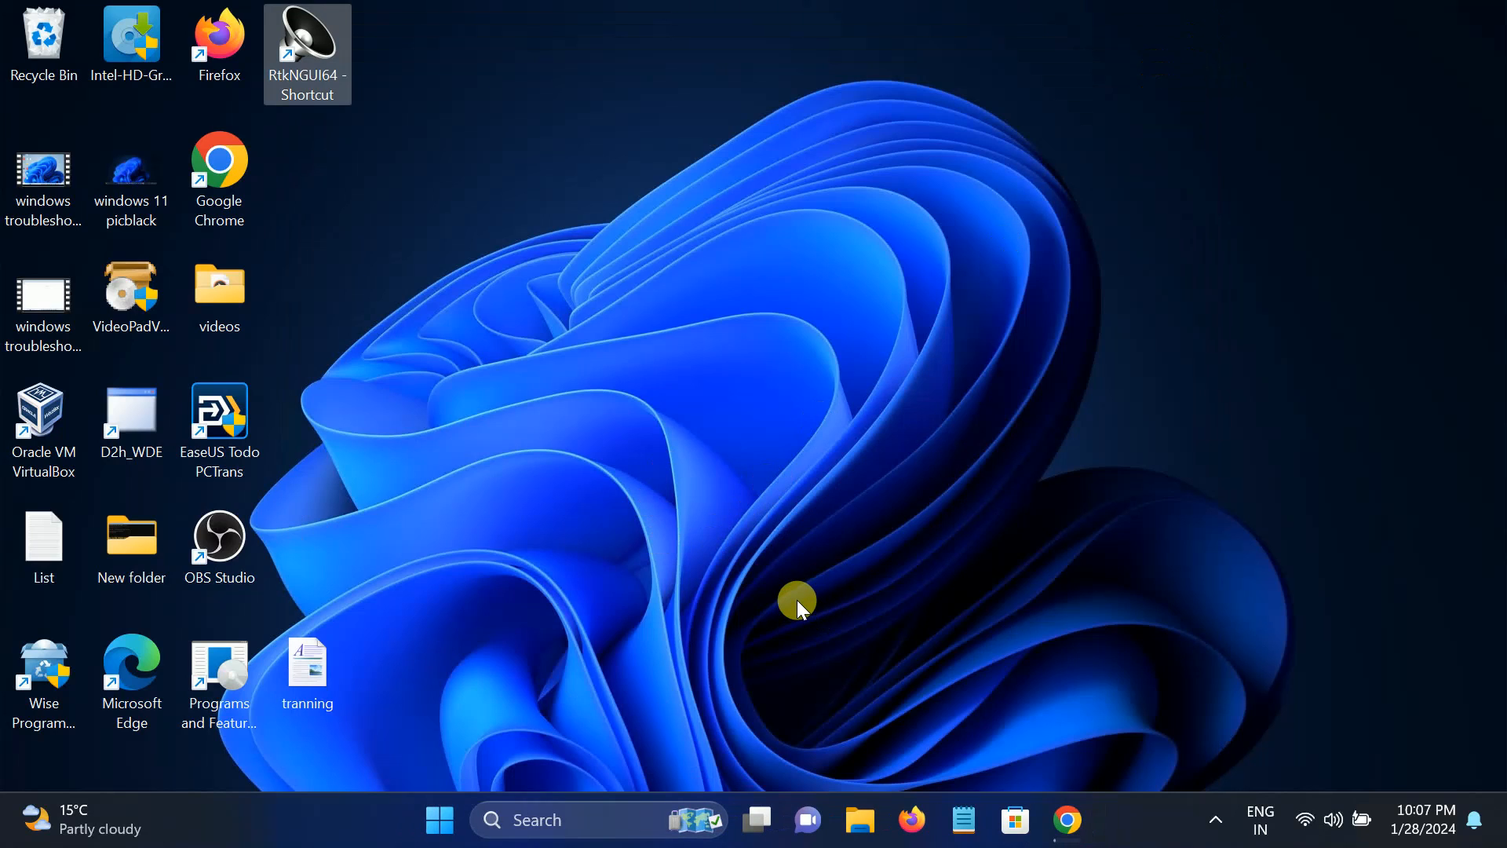
click(508, 824)
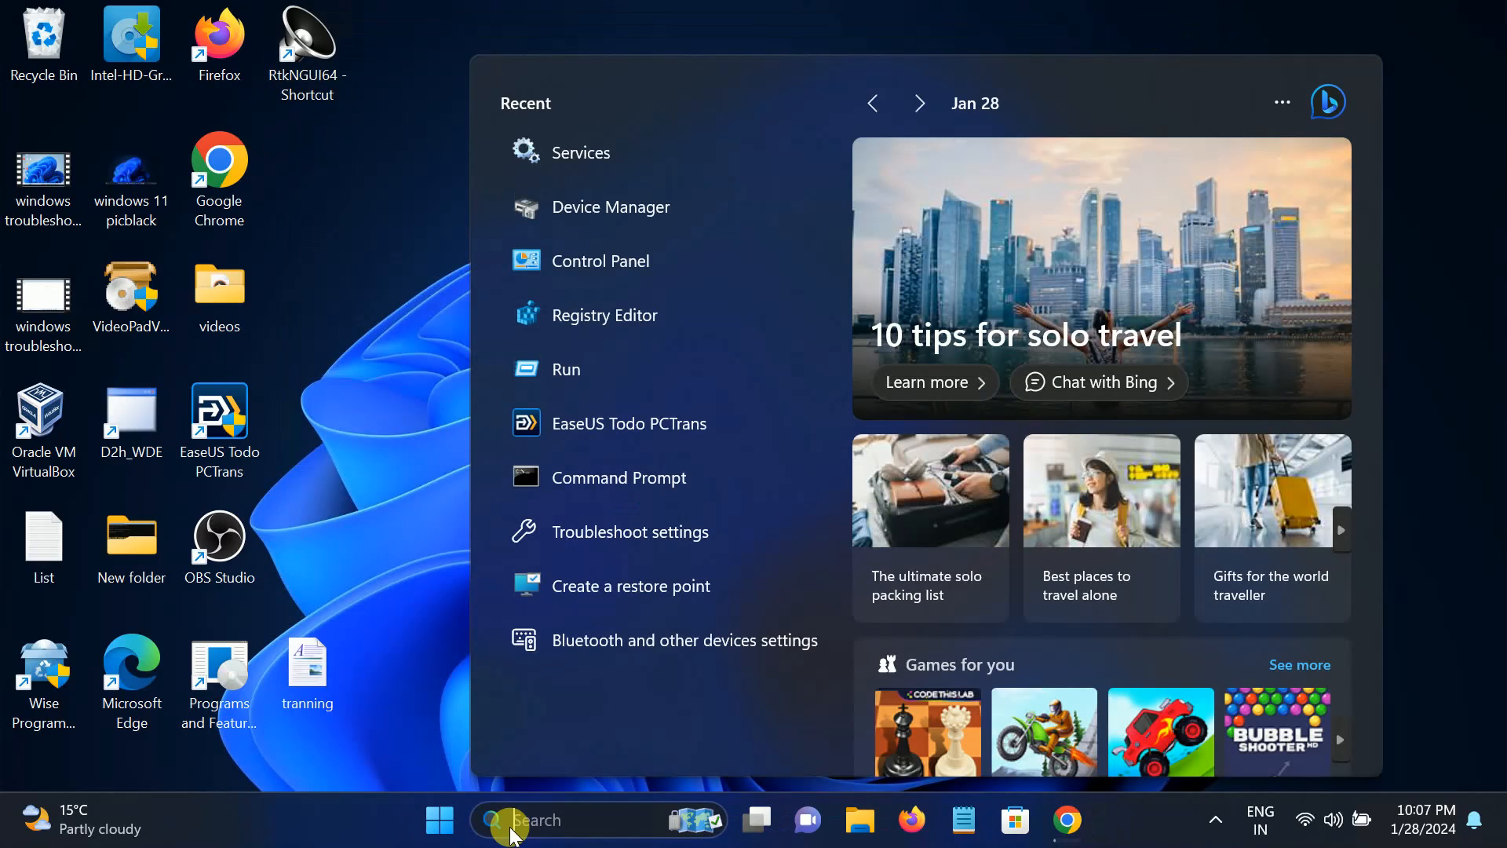
text(serv)
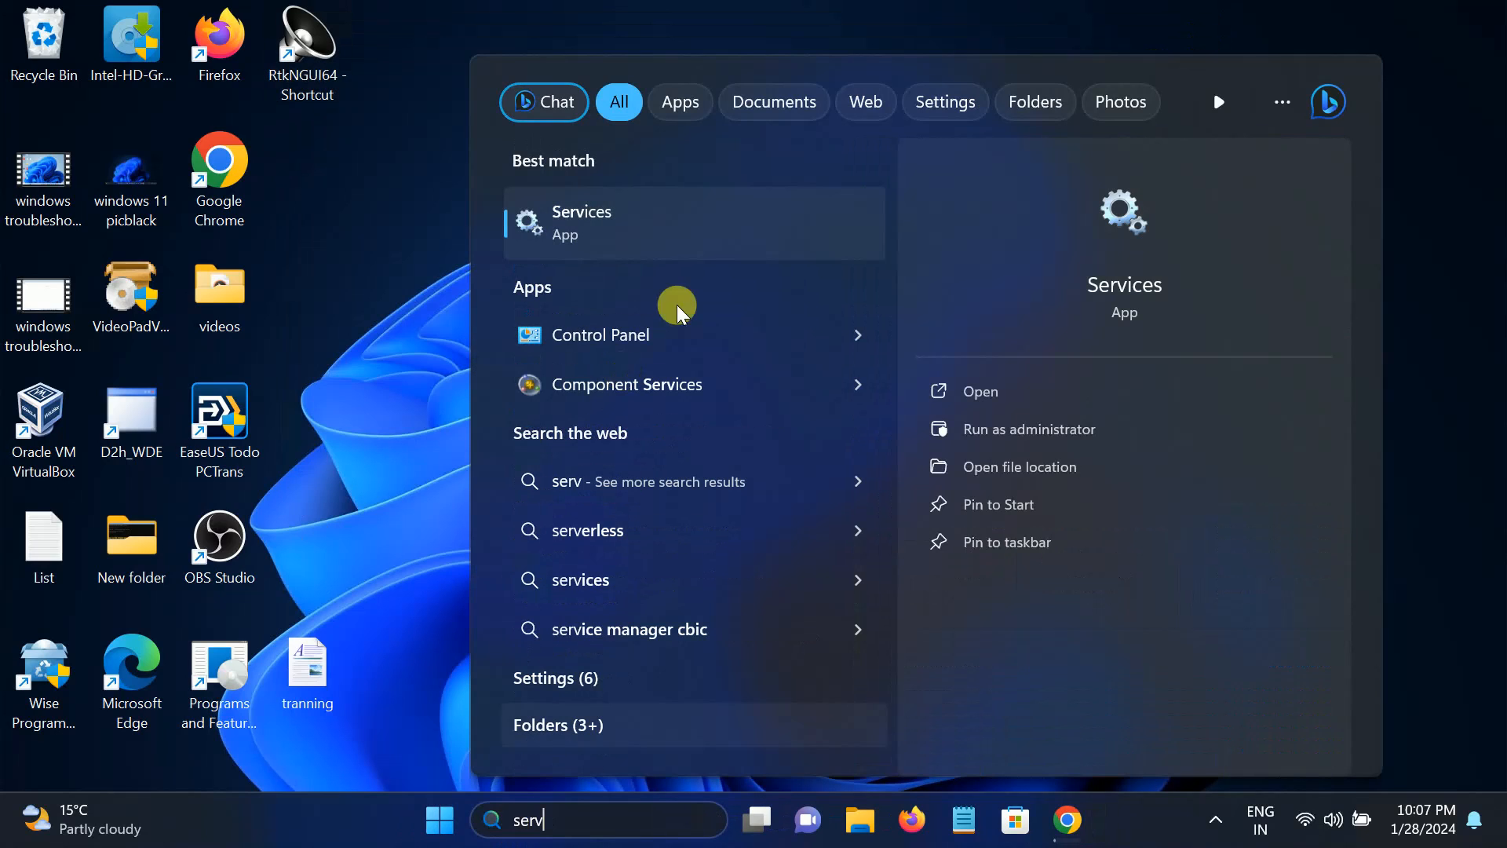
click(692, 238)
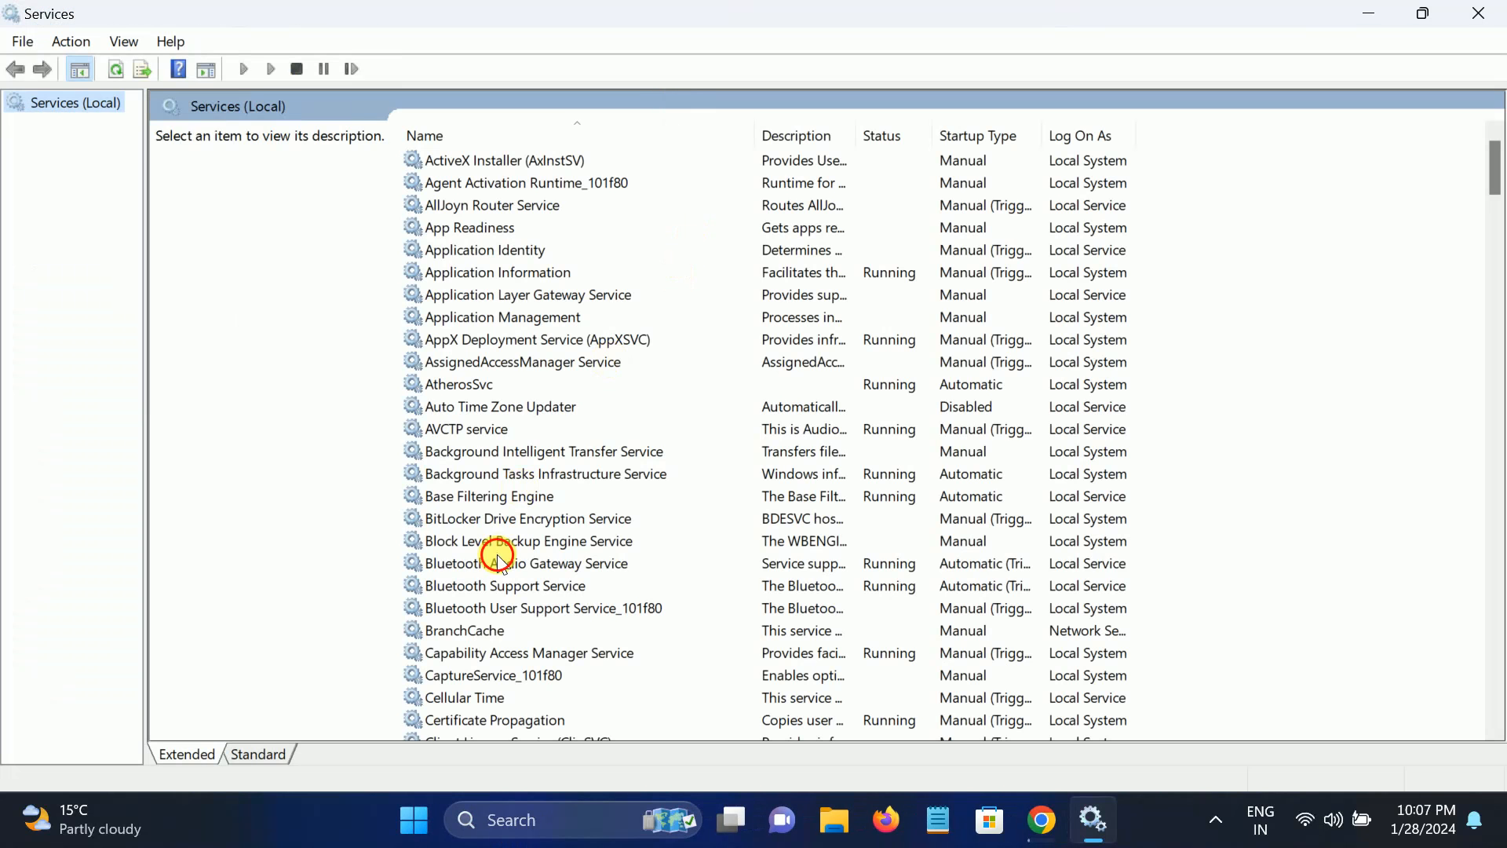
Find the Windows Audio service, set its startup type to Automatic in its properties and confirm.
click(502, 564)
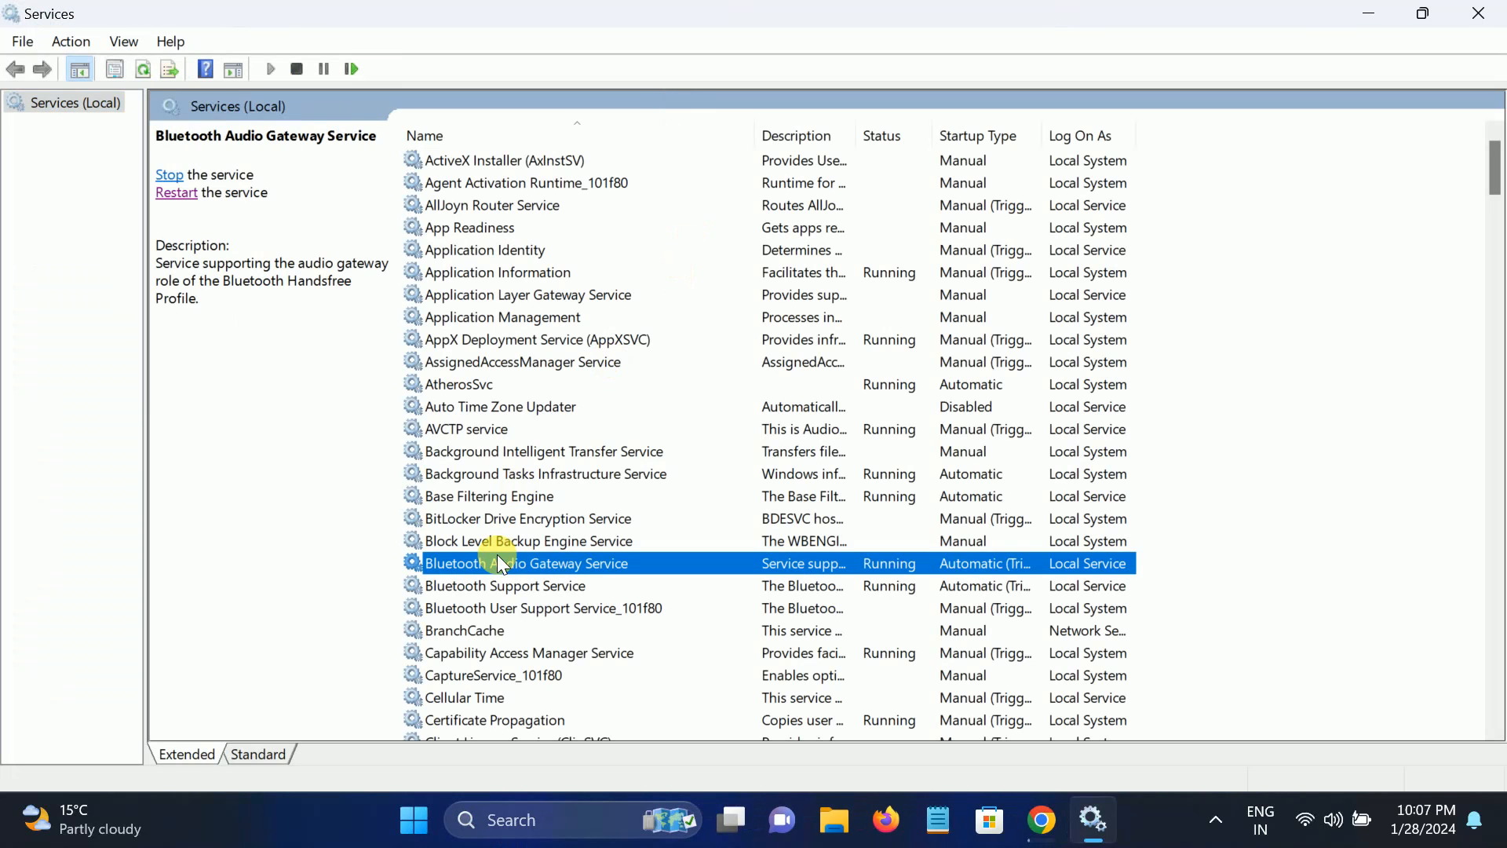
key(w)
key(w)
key(w)
key(w)
key(w)
key(w)
key(w)
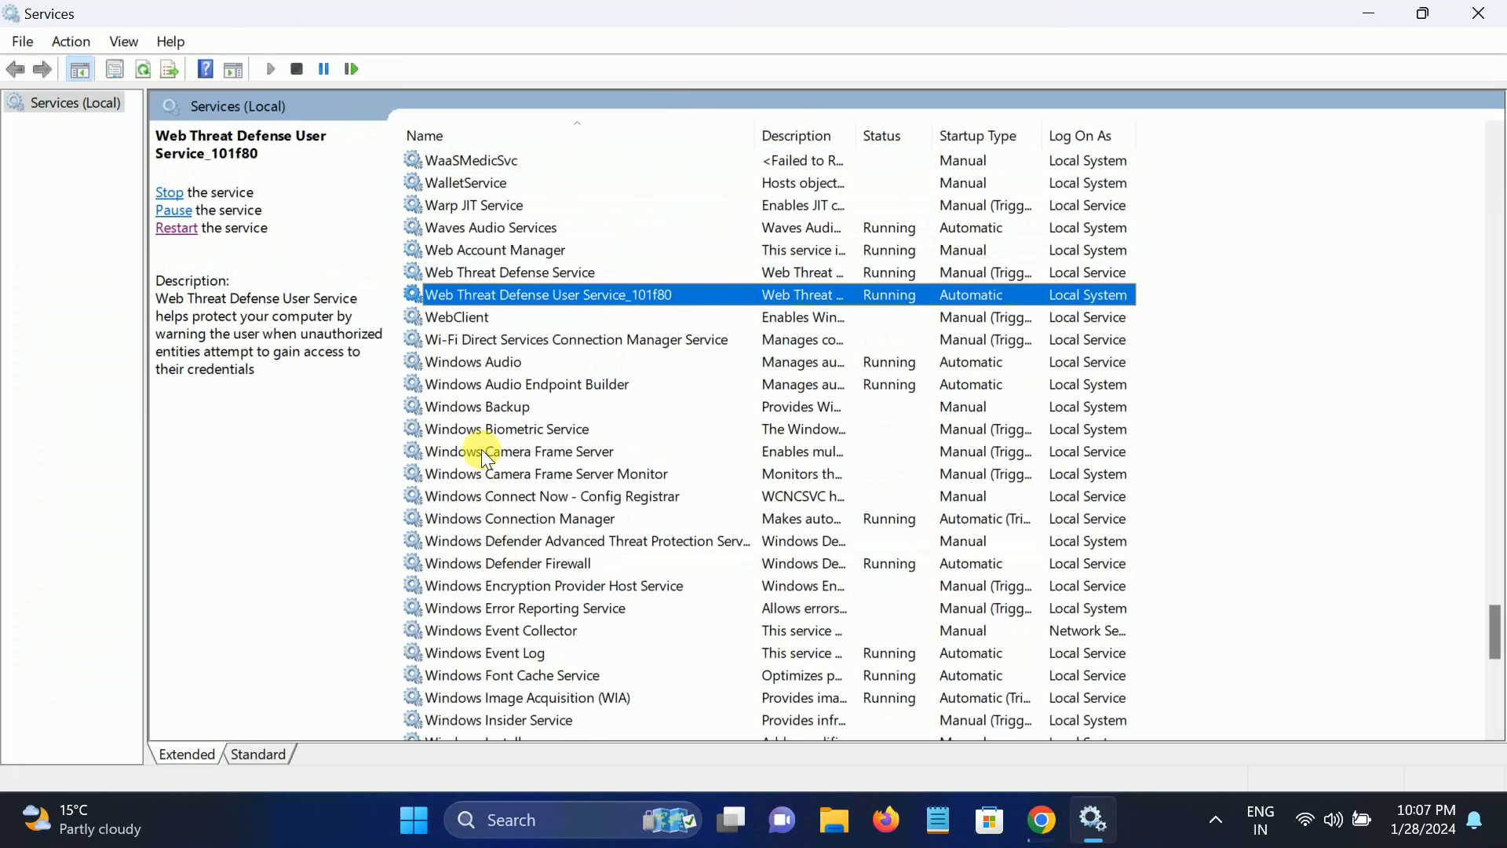
click(483, 363)
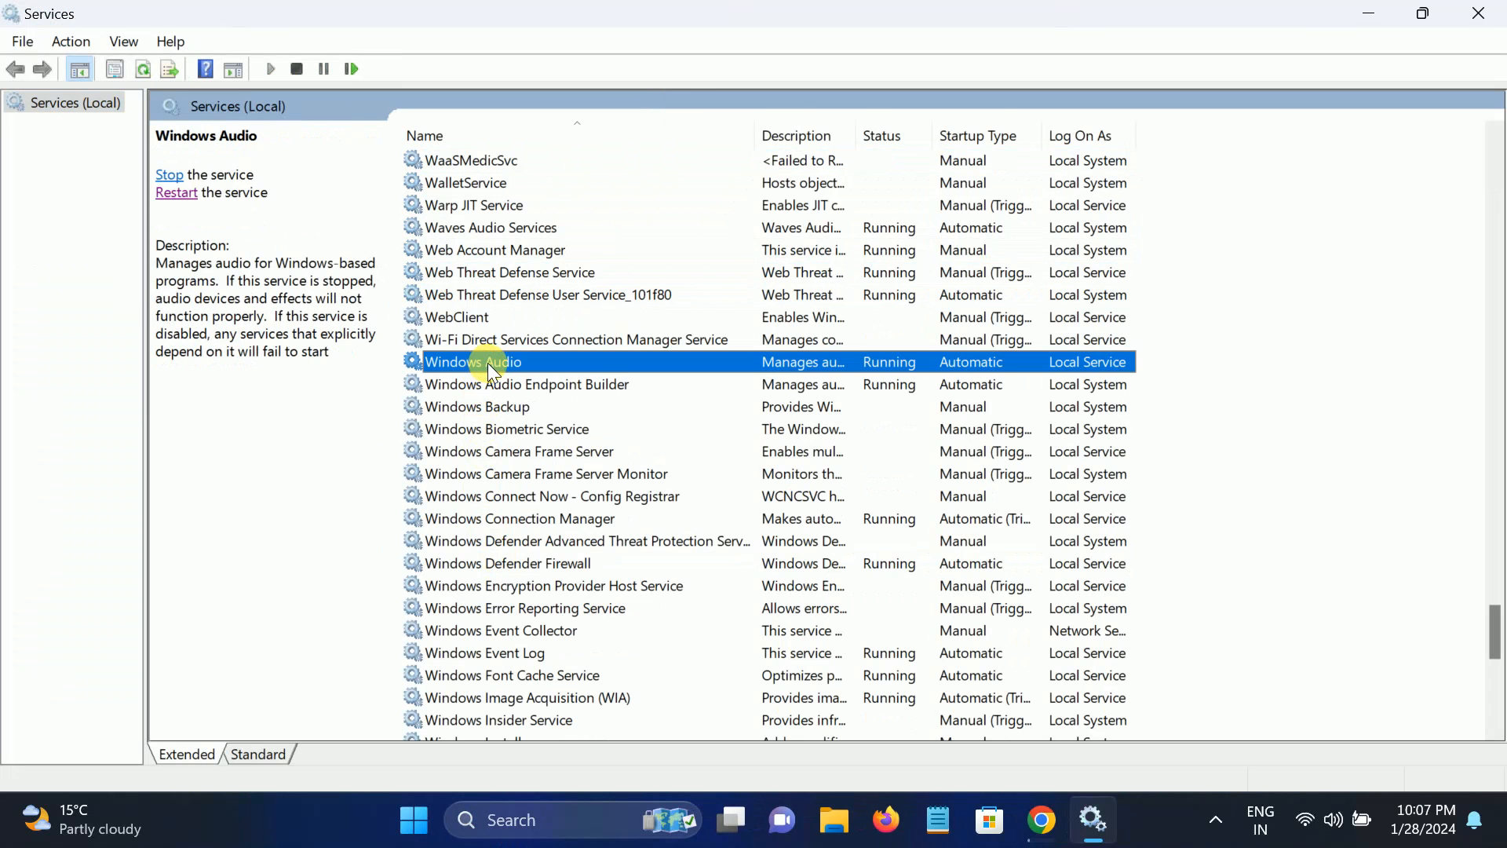
right_click(488, 362)
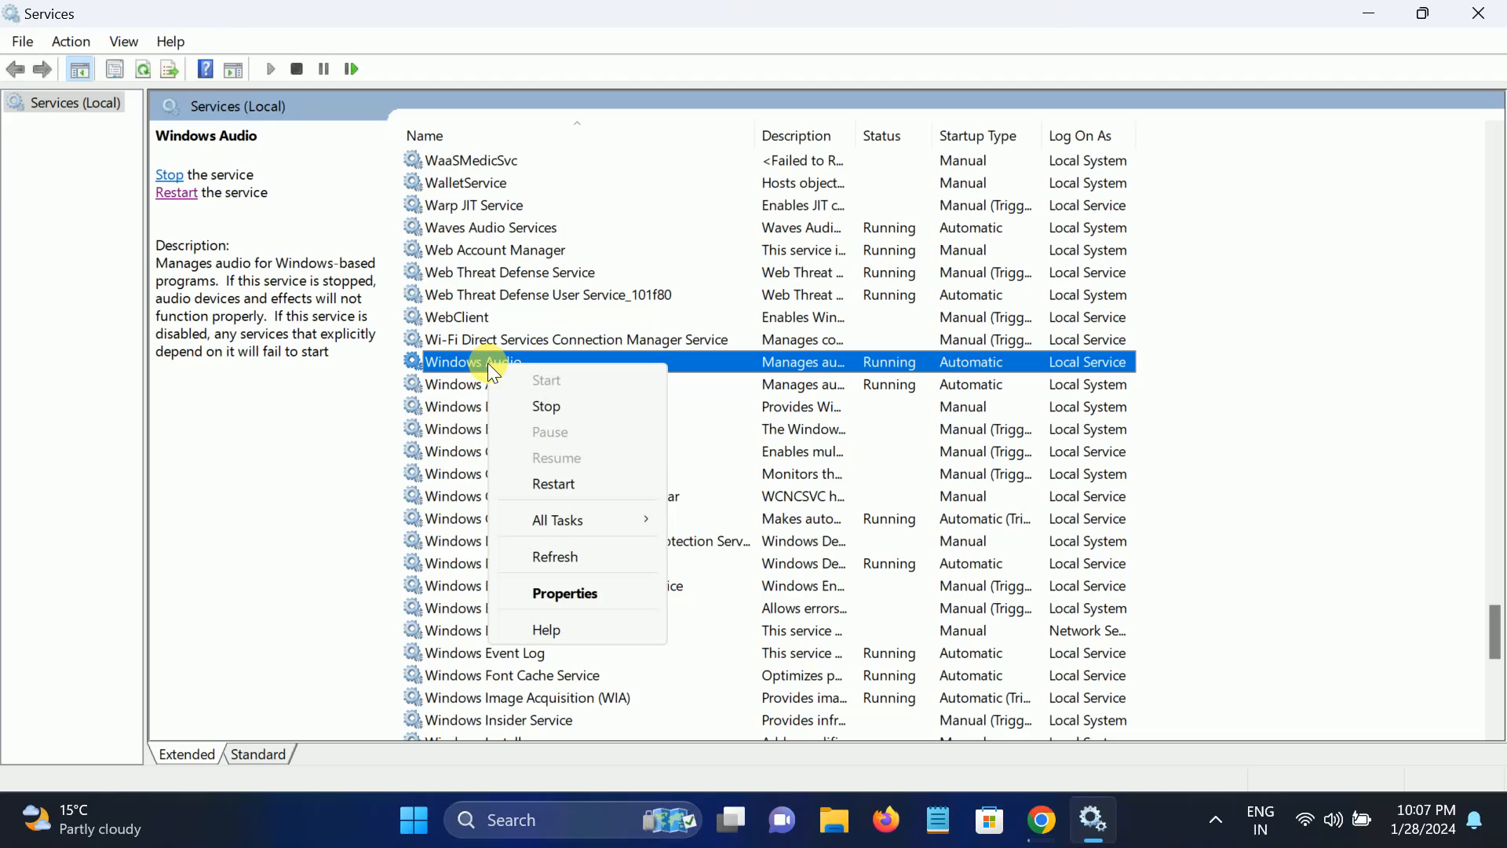
click(587, 599)
click(802, 383)
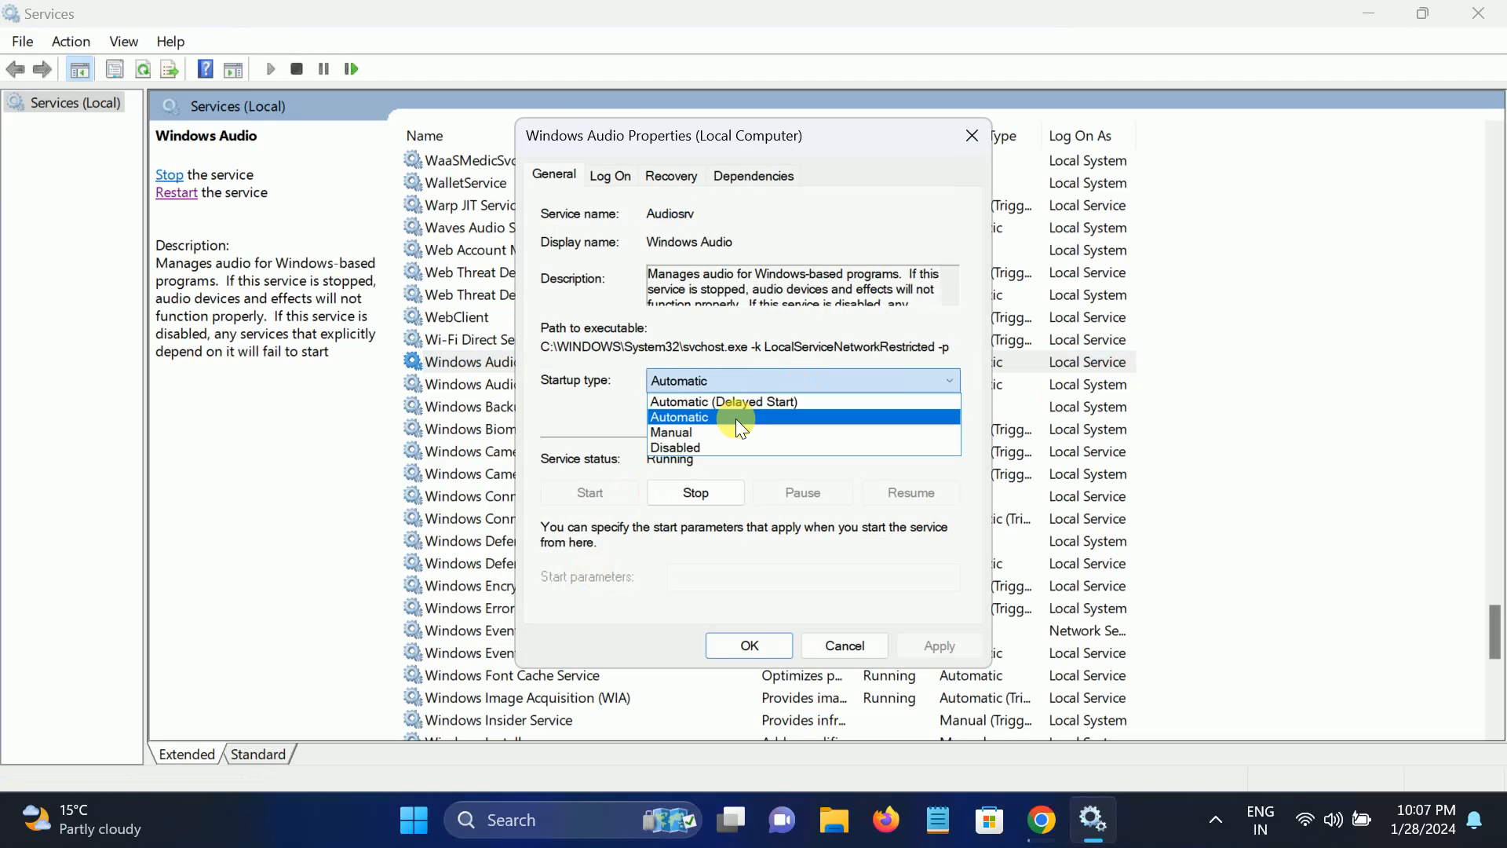
click(736, 418)
click(952, 640)
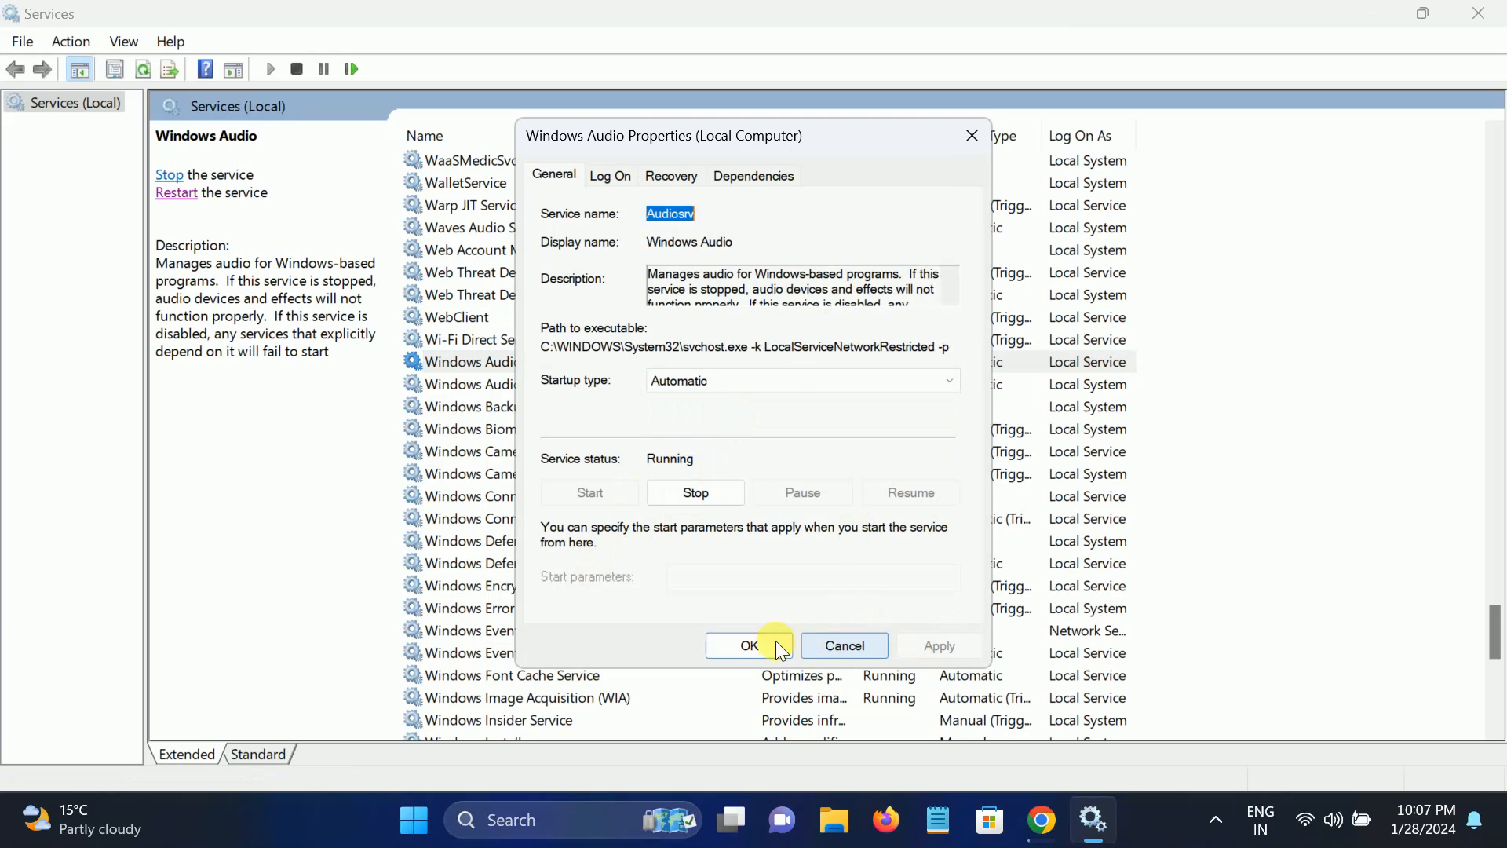
click(750, 644)
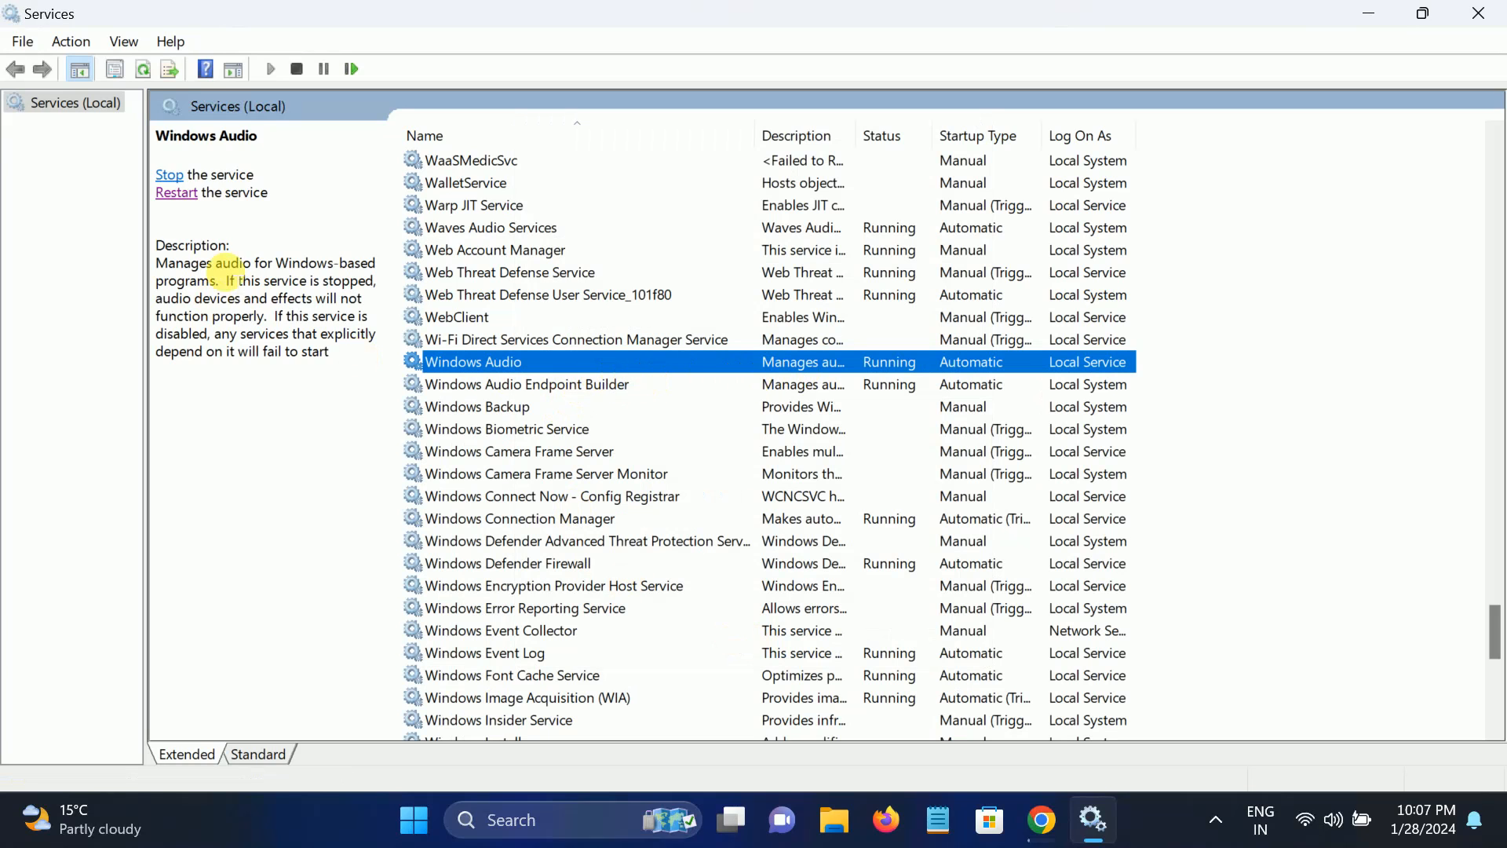
Restart the Windows Audio service and close the Services console.
click(180, 196)
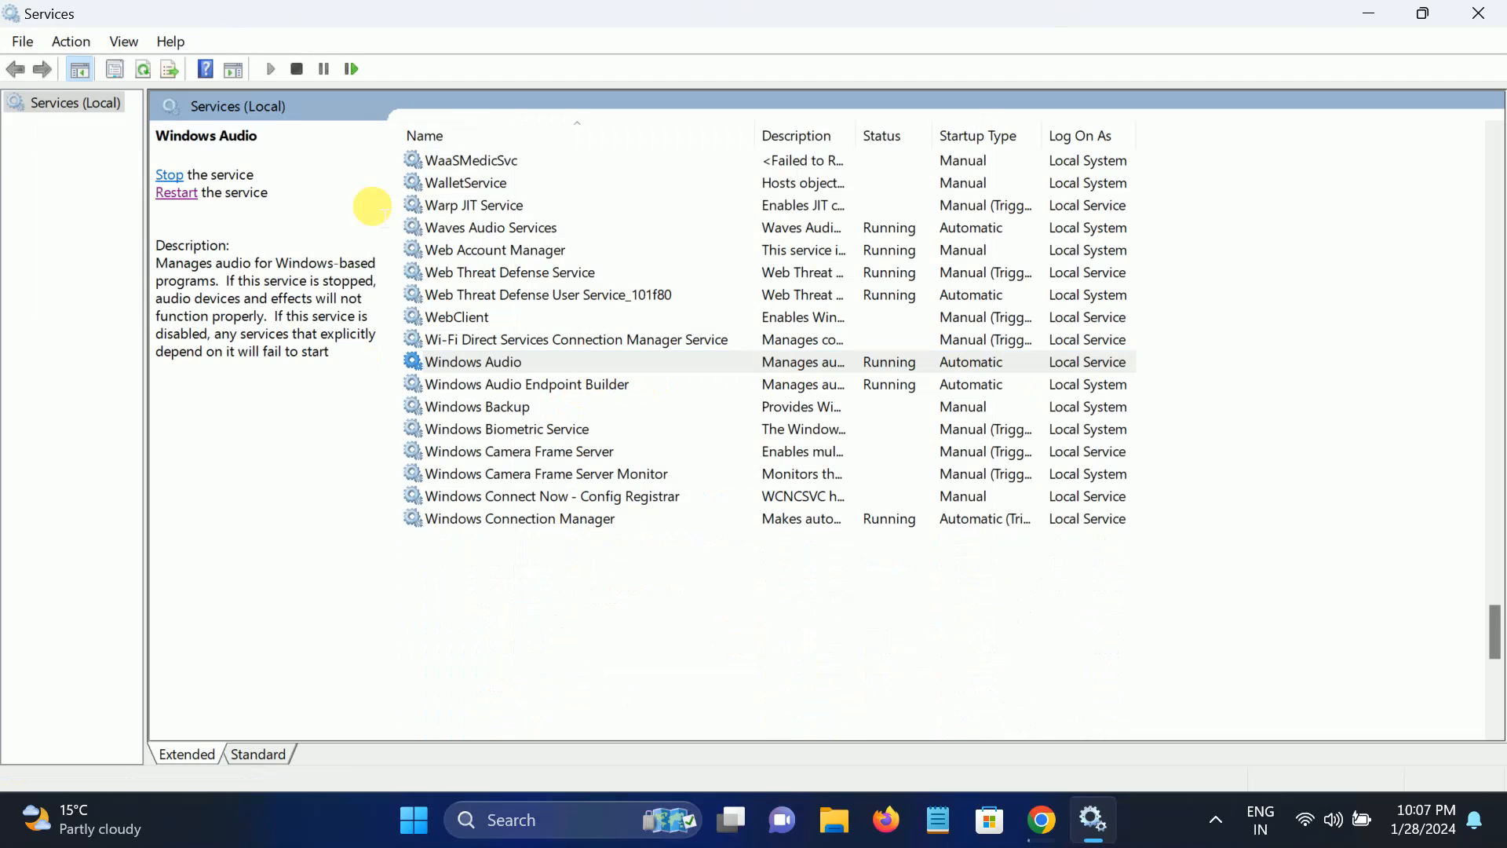
click(548, 361)
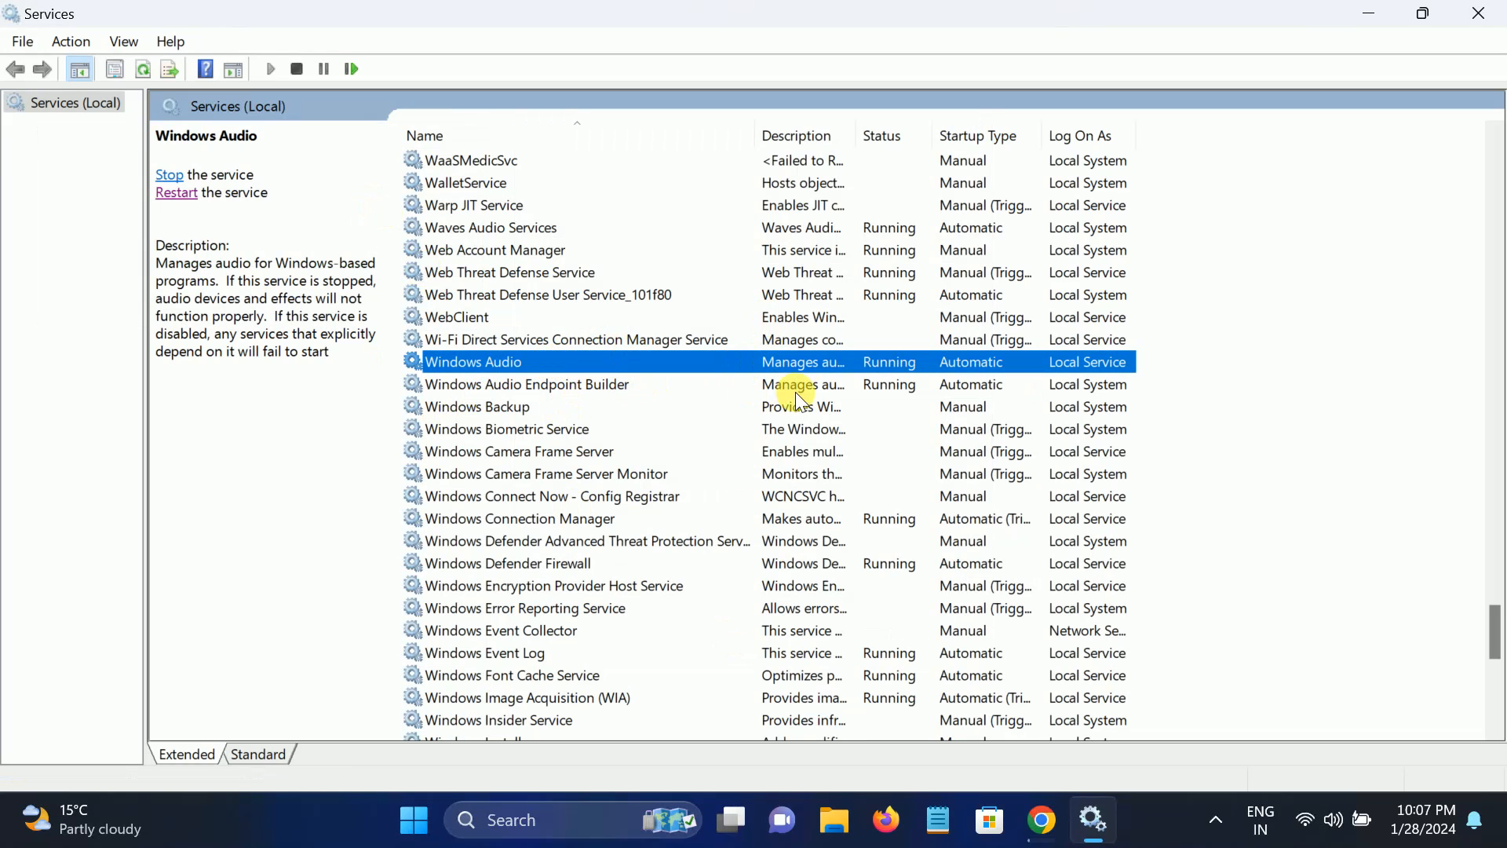
click(1475, 15)
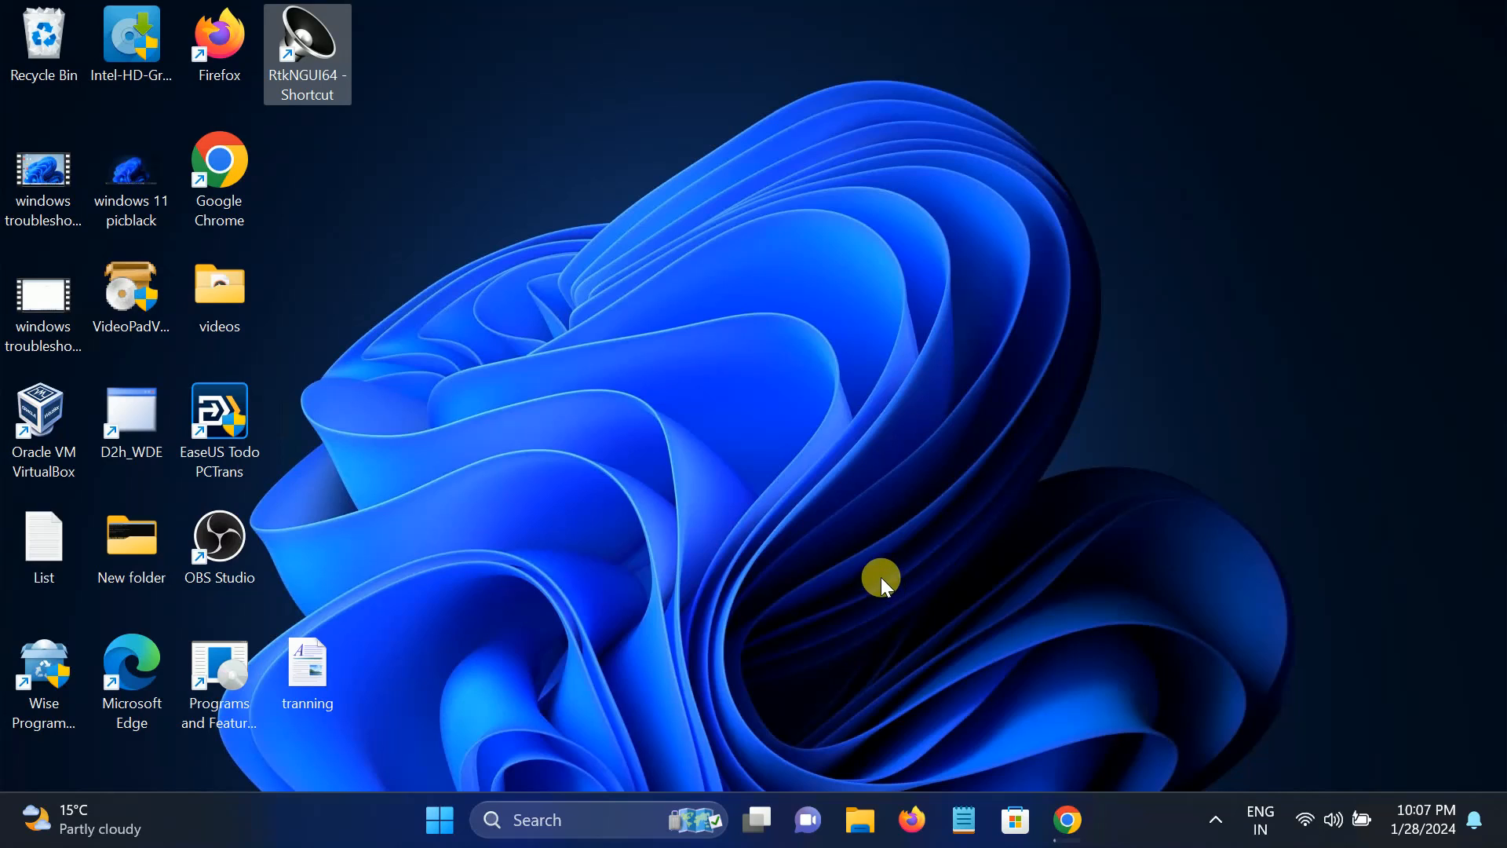
Open the Windows Update page in Settings and check for updates.
click(440, 818)
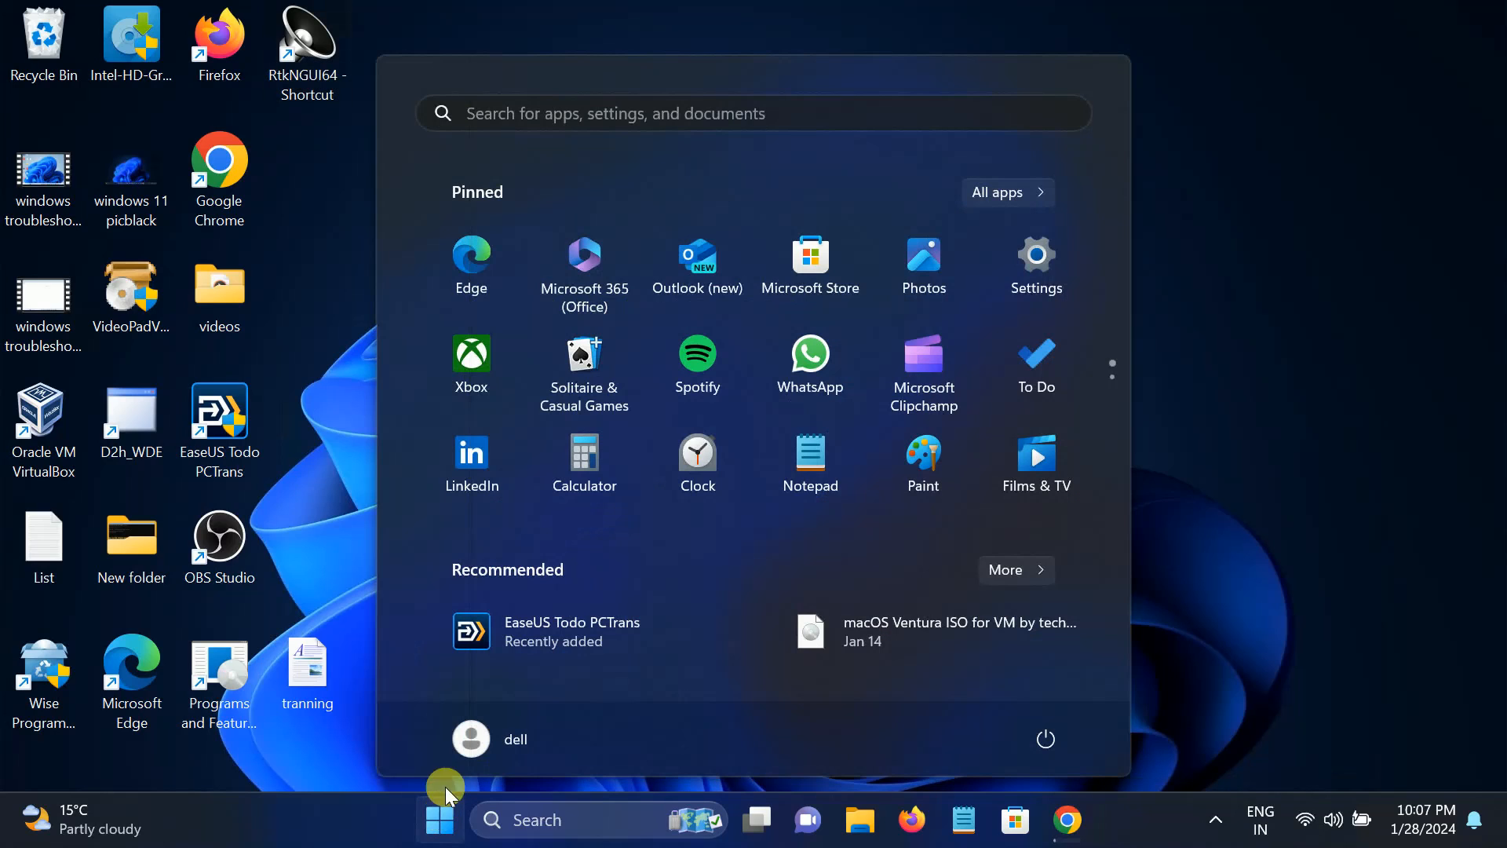
click(1011, 282)
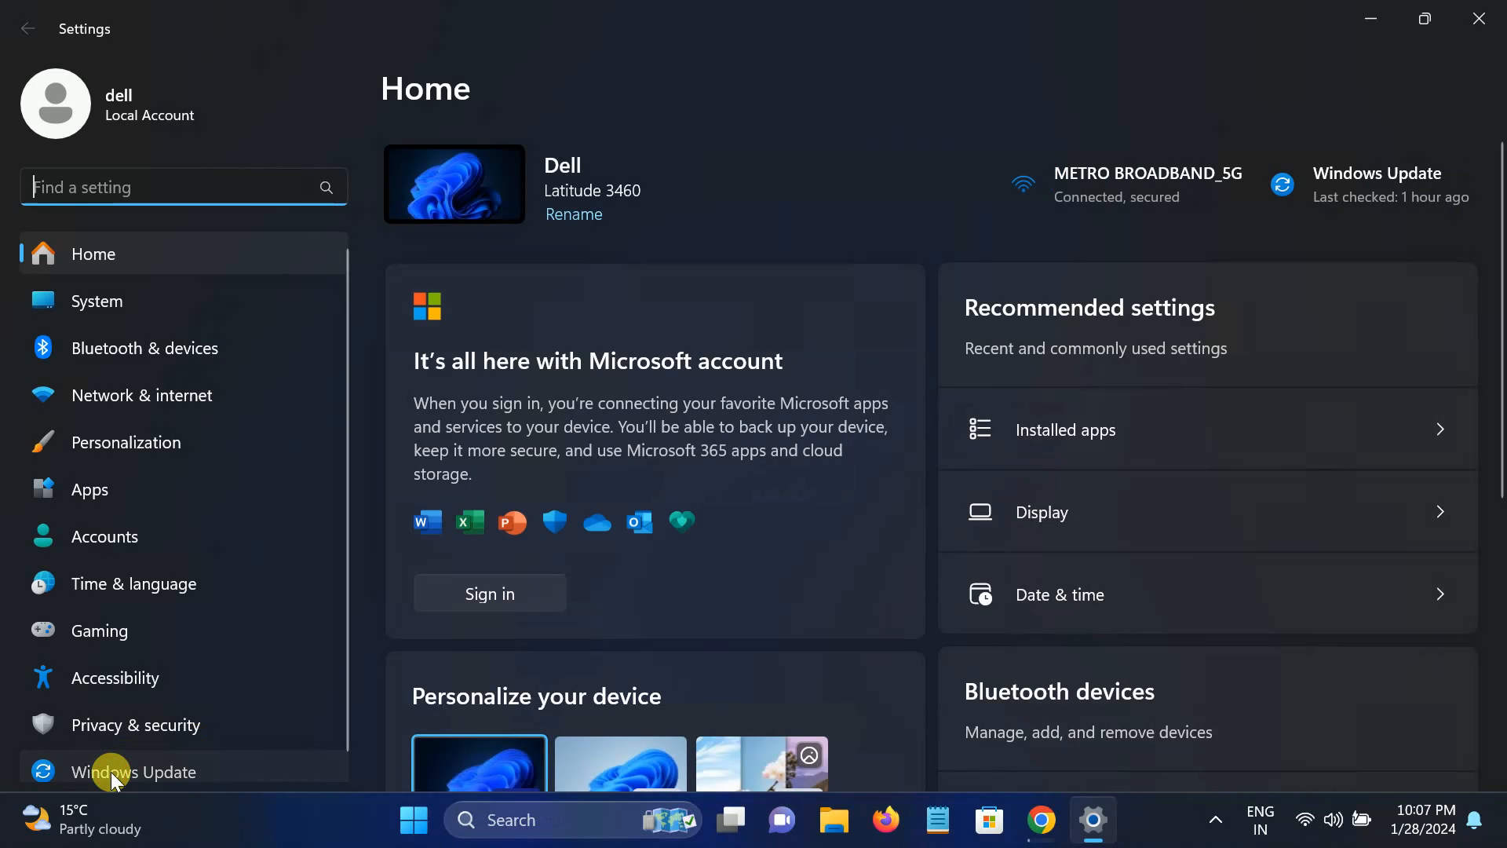
click(110, 771)
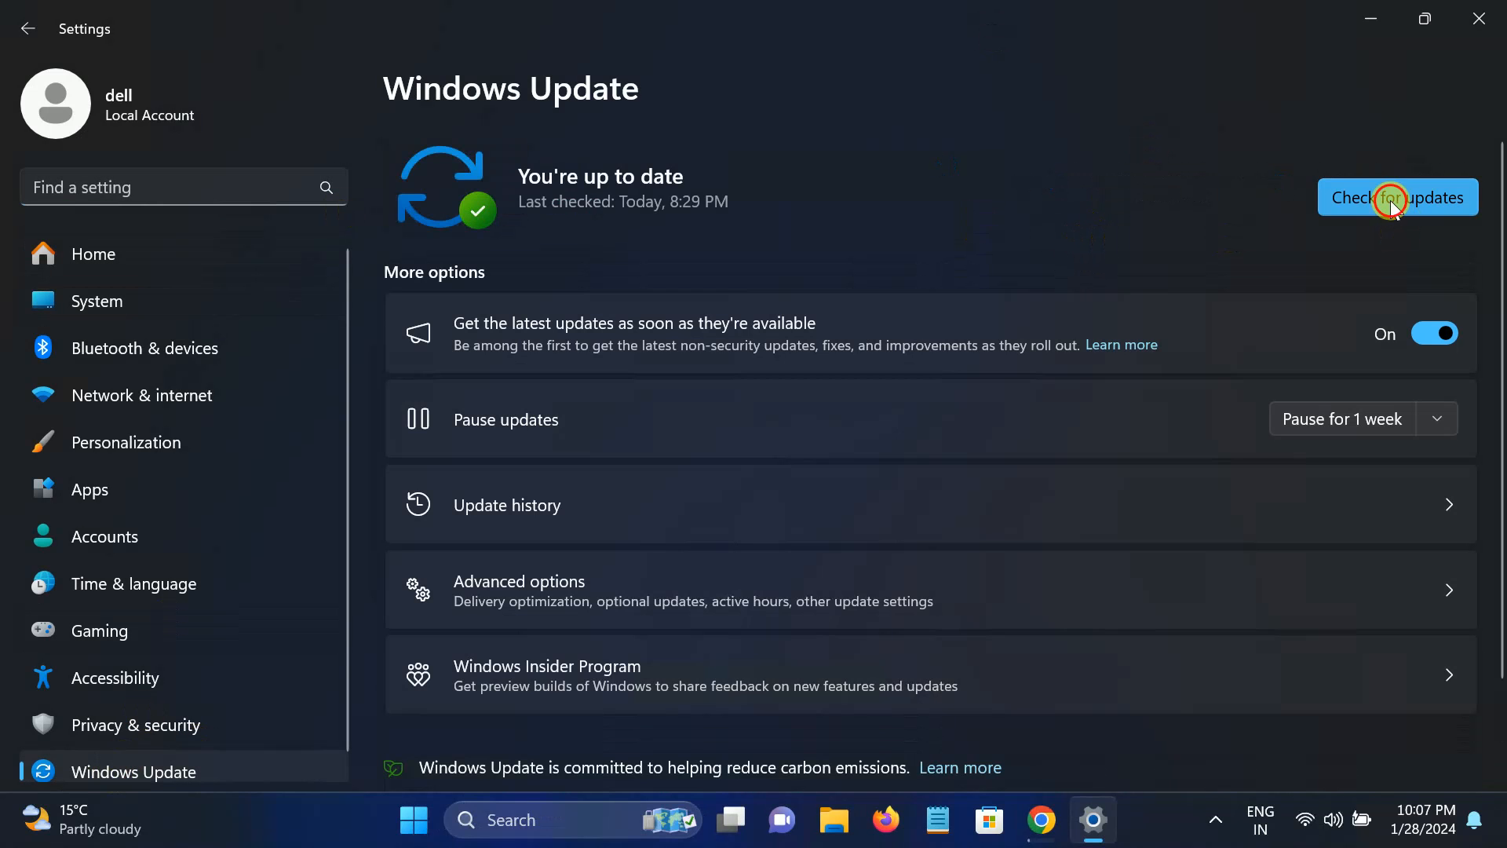
click(1390, 205)
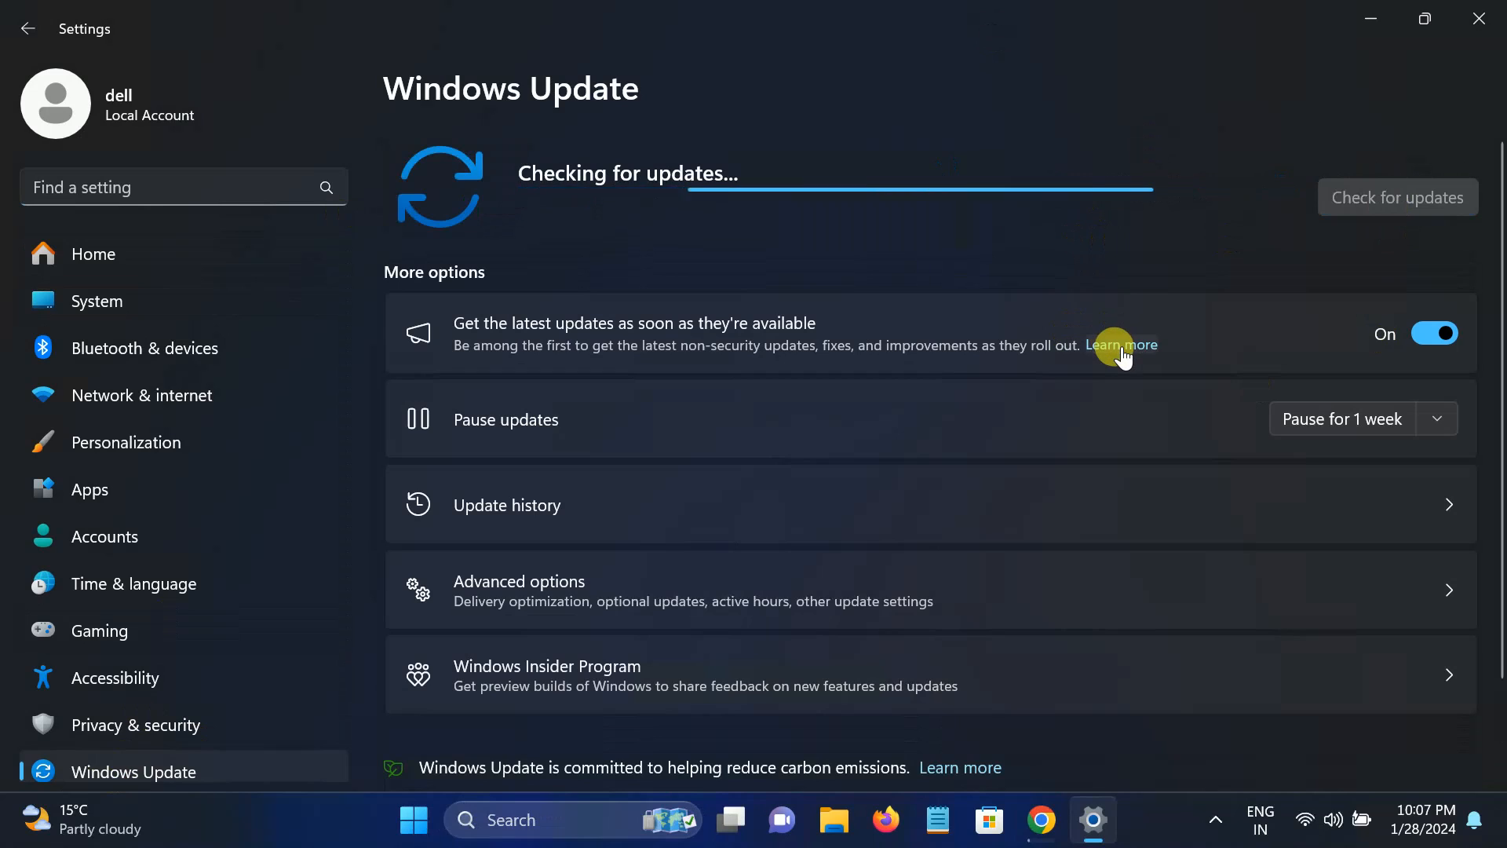